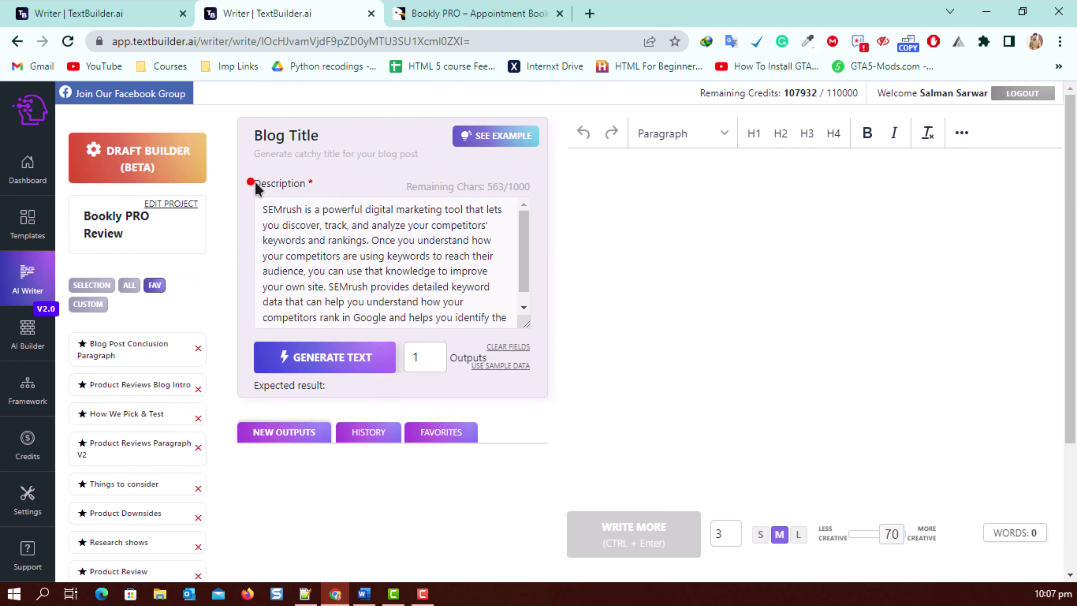
# Replace the sample SEMrush text in the Blog Title description with the copied Bookly Pro product description.
pyautogui.moveTo(255, 184); pyautogui.dragTo(287, 183)
pyautogui.click(479, 13)
pyautogui.click(297, 13)
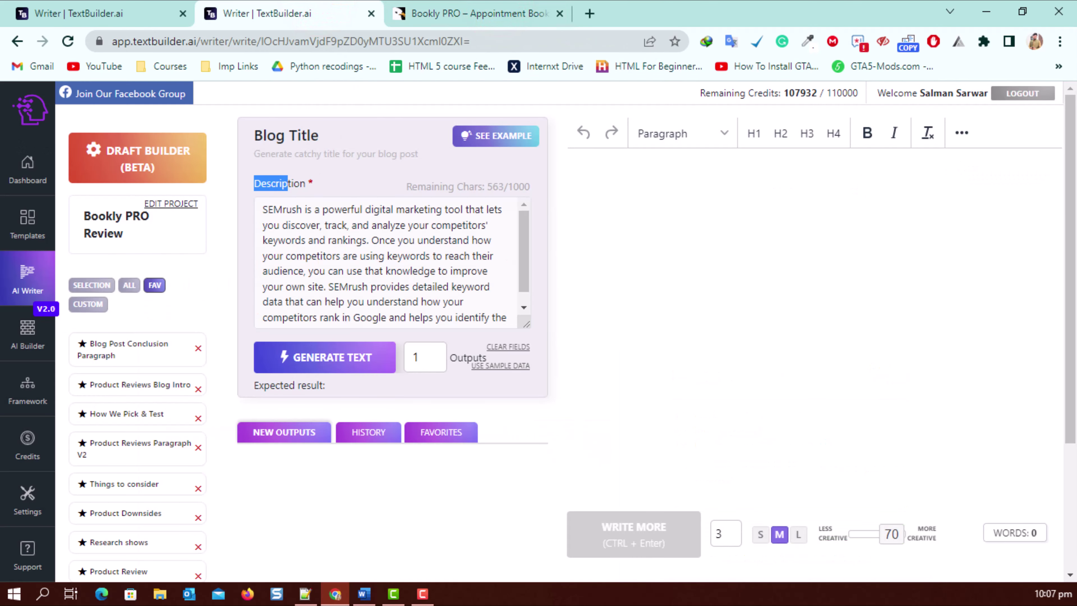
pyautogui.hotkey('alt', 'Tab')
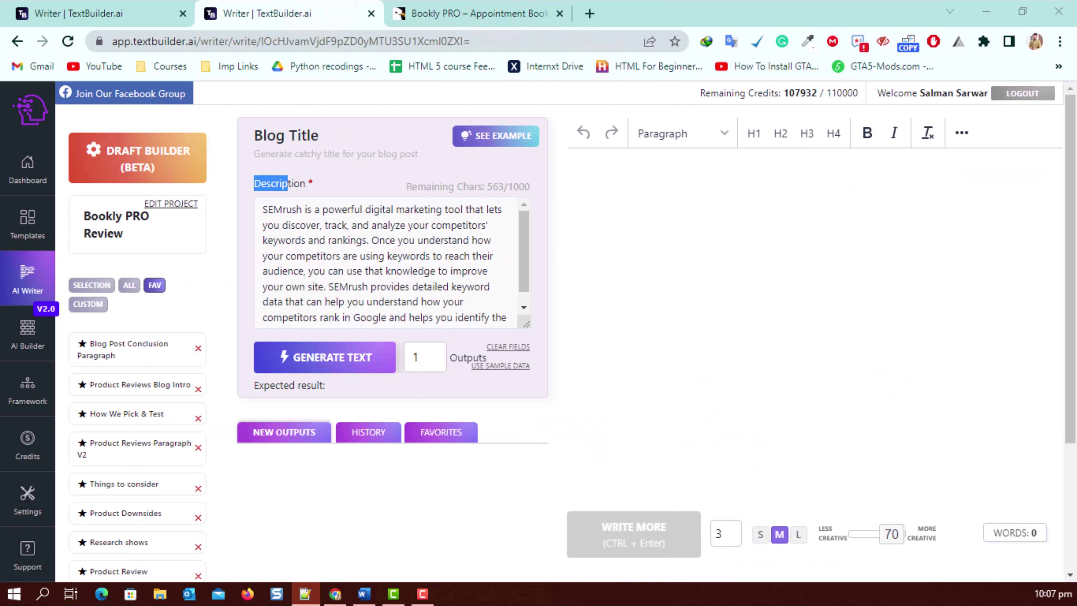
pyautogui.click(342, 238)
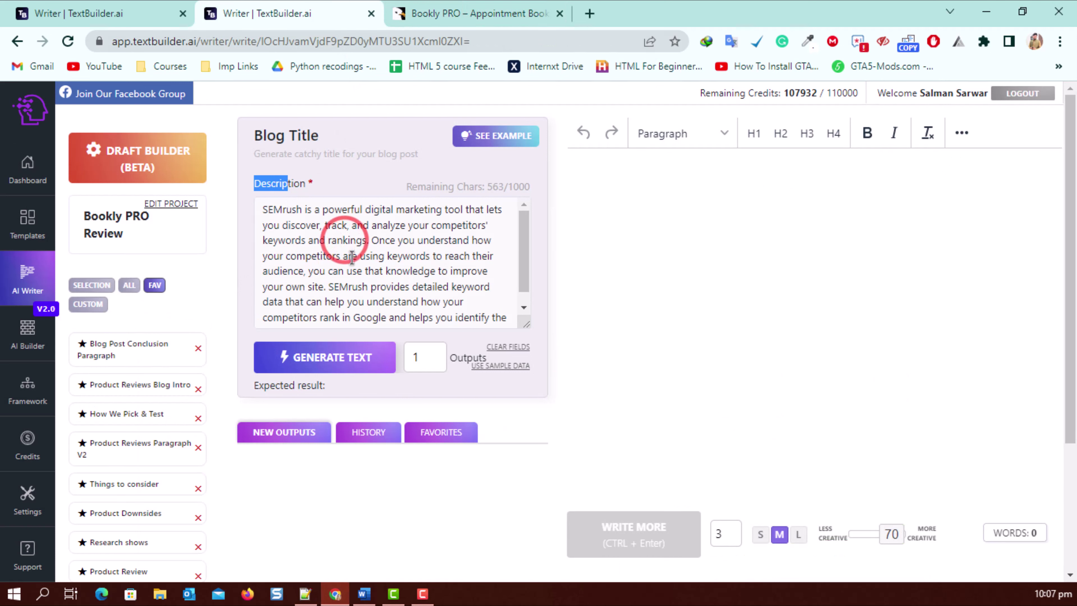
pyautogui.hotkey('ctrl', 'a')
pyautogui.hotkey('ctrl', 'v')
pyautogui.scroll(1, 313, 272)
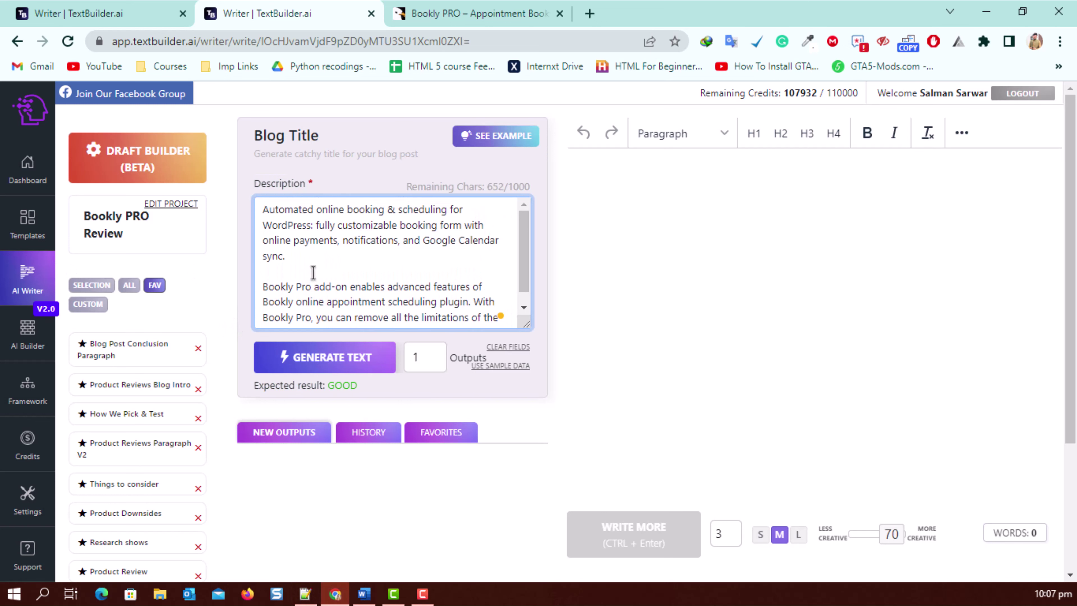
# Accept the grammar suggestion adding "the" before "Bookly online appointment scheduling plugin" and enlarge the description box to show the whole text.
pyautogui.click(281, 306)
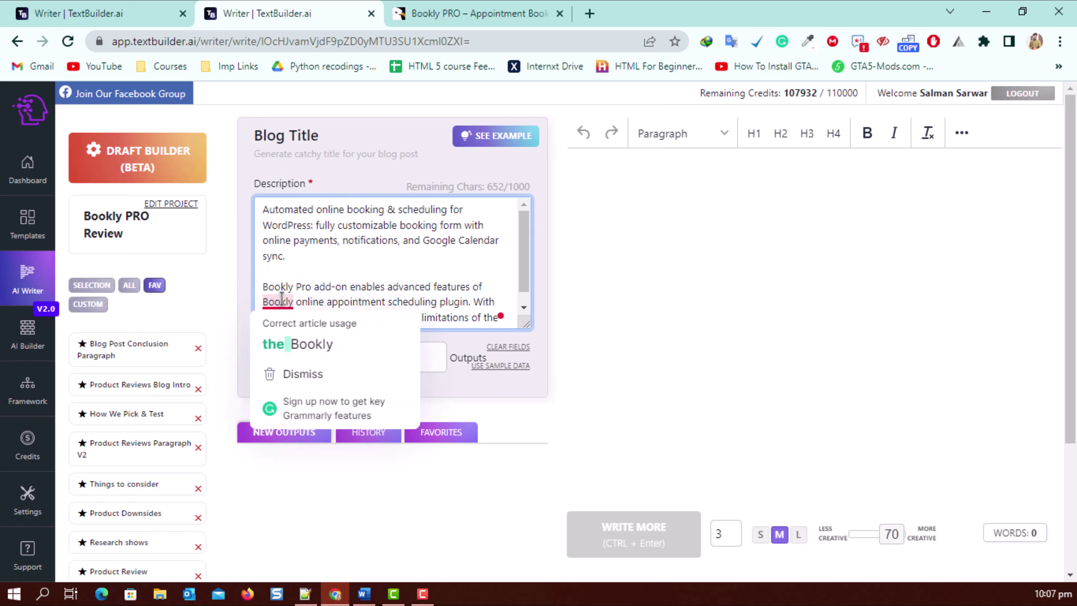
pyautogui.click(314, 325)
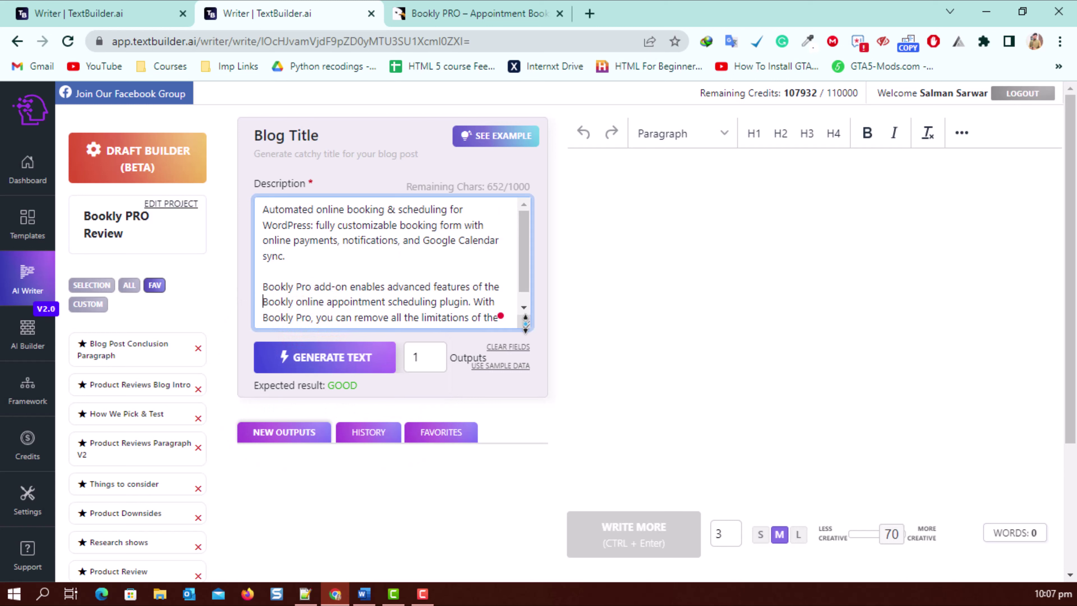
pyautogui.moveTo(525, 322); pyautogui.dragTo(526, 423)
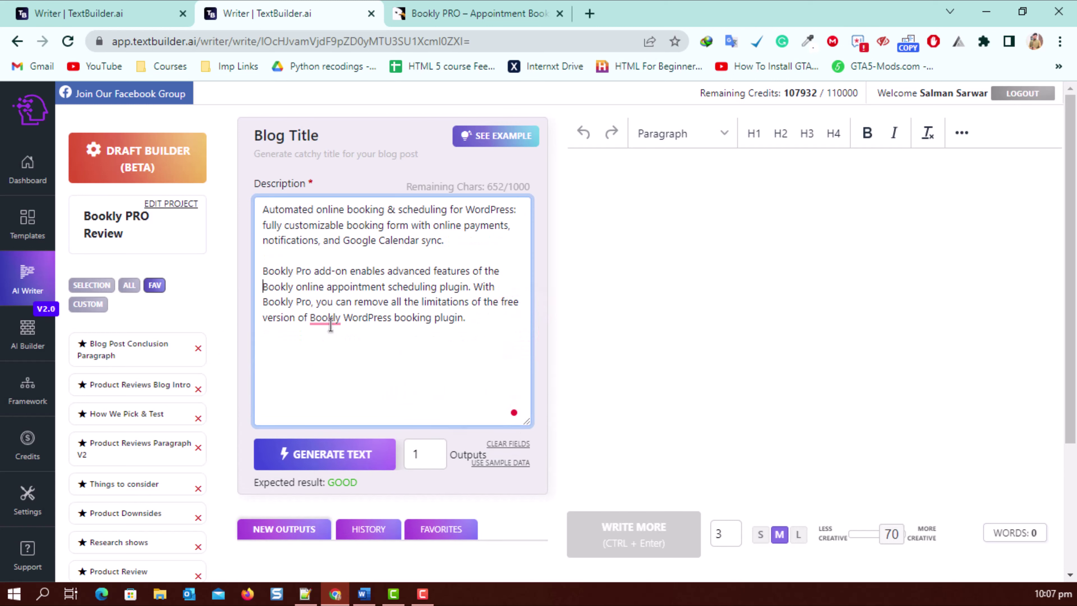
# Generate one blog title from the description, and two more with the number of outputs set to 2.
pyautogui.click(331, 466)
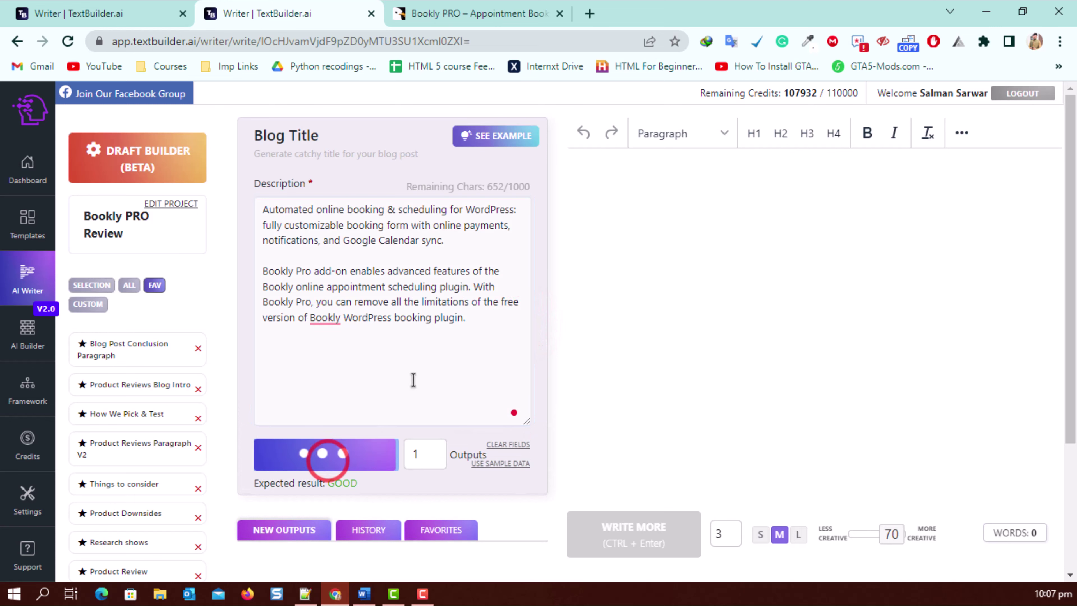
pyautogui.scroll(-3, 420, 384)
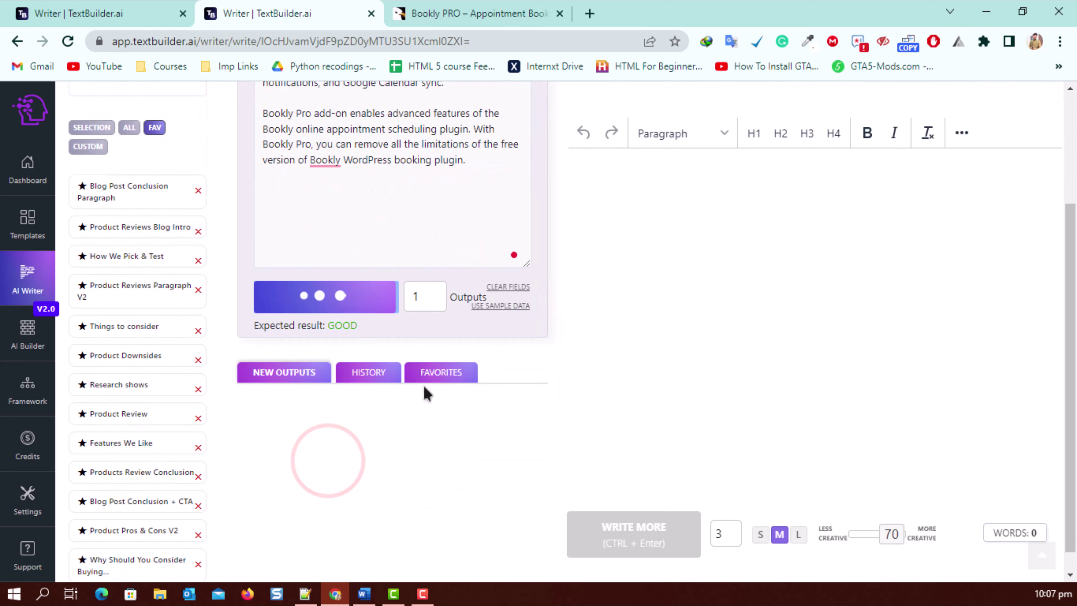
pyautogui.click(434, 290)
pyautogui.click(325, 299)
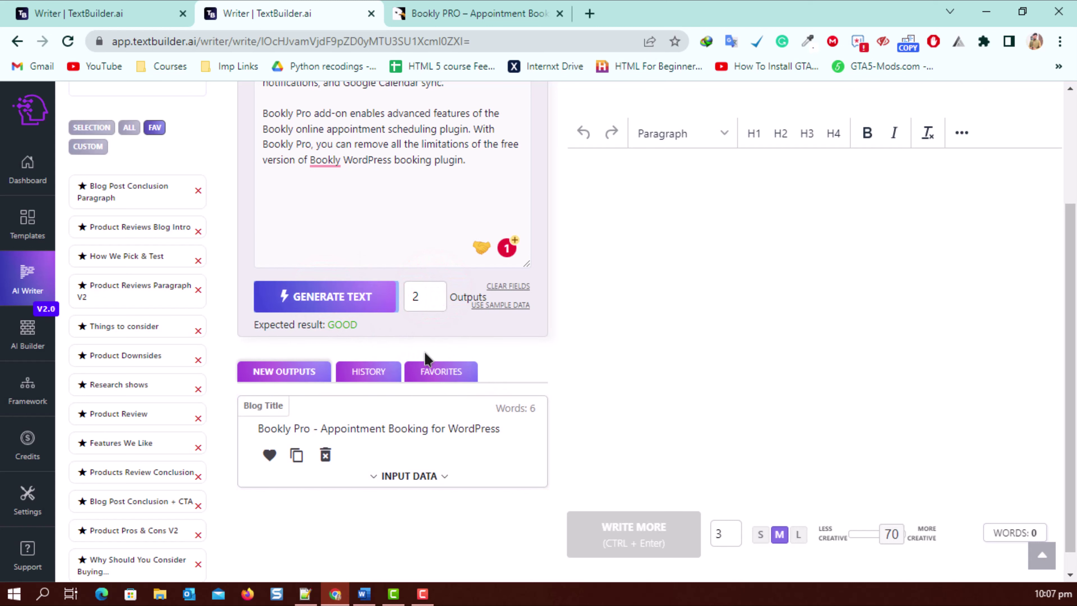
# Compare the wording of the generated Bookly Pro blog title suggestions.
pyautogui.scroll(-3, 433, 355)
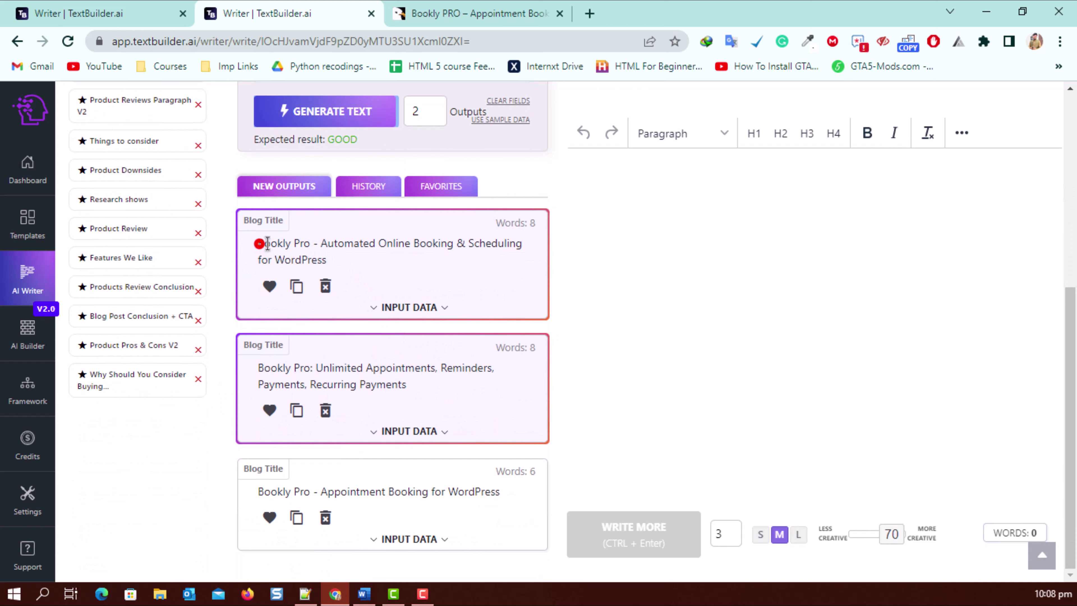
pyautogui.moveTo(267, 244); pyautogui.dragTo(299, 275)
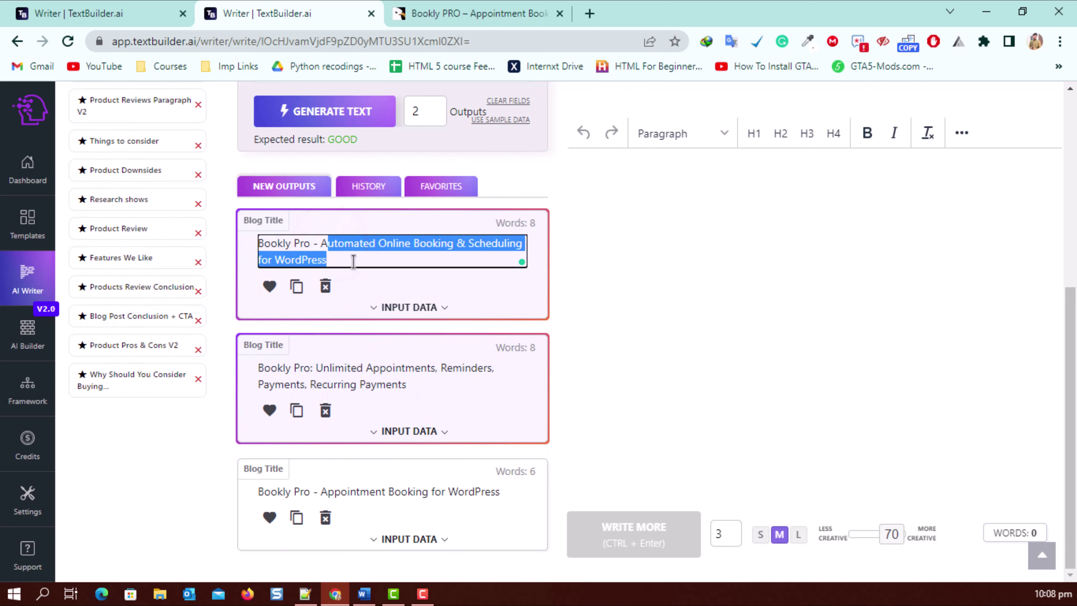
pyautogui.moveTo(318, 368); pyautogui.dragTo(407, 384)
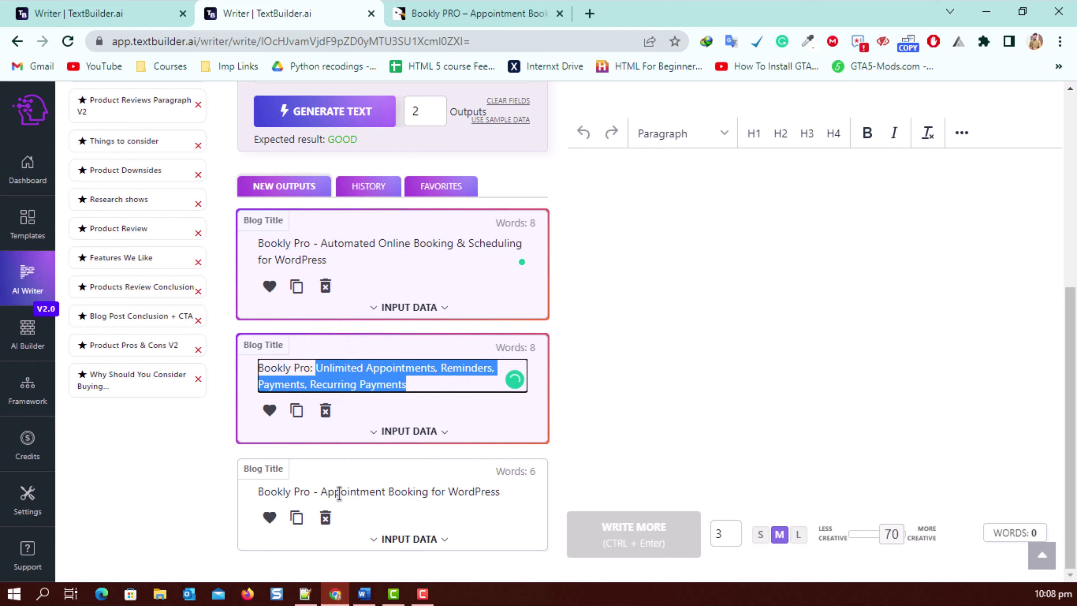
pyautogui.moveTo(312, 491); pyautogui.dragTo(500, 492)
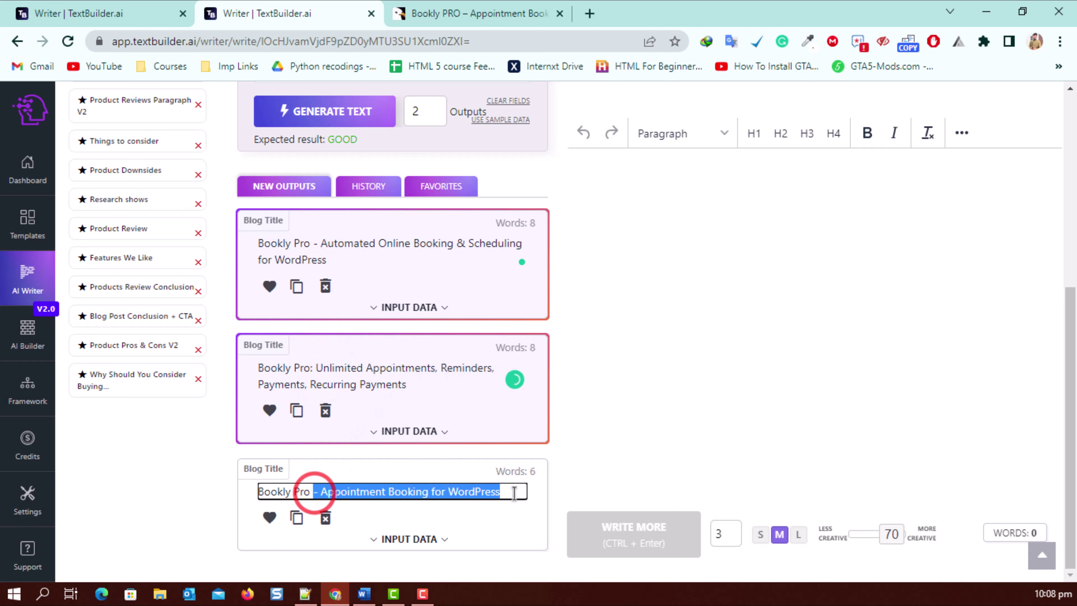
pyautogui.click(290, 491)
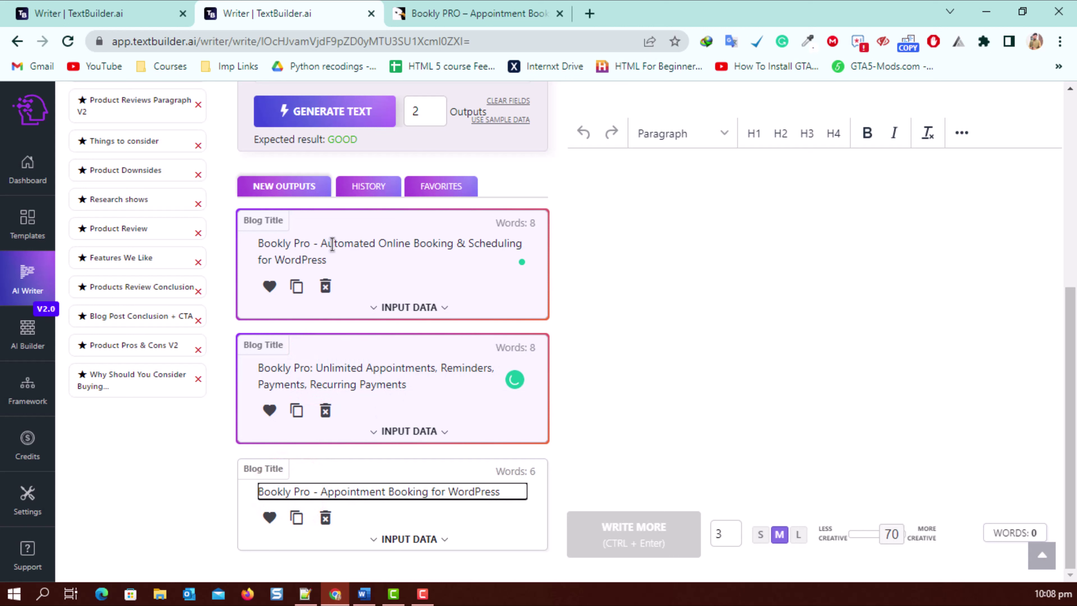
pyautogui.click(464, 246)
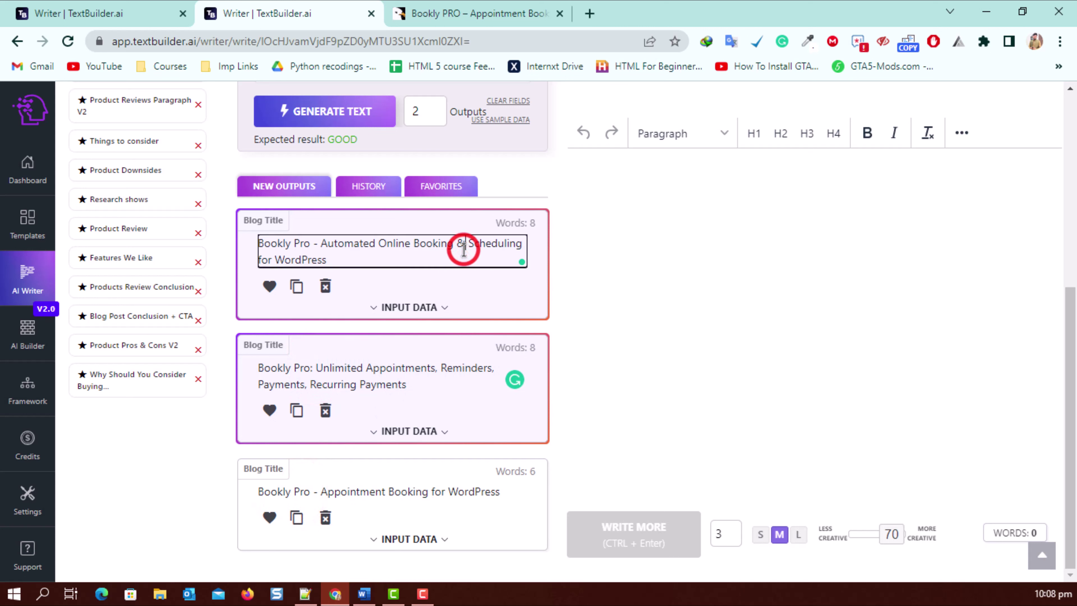
# Copy the title "Bookly Pro - Automated Online Booking & Scheduling for WordPress" into the document editor and close the duplicate Writer browser tab.
pyautogui.click(709, 181)
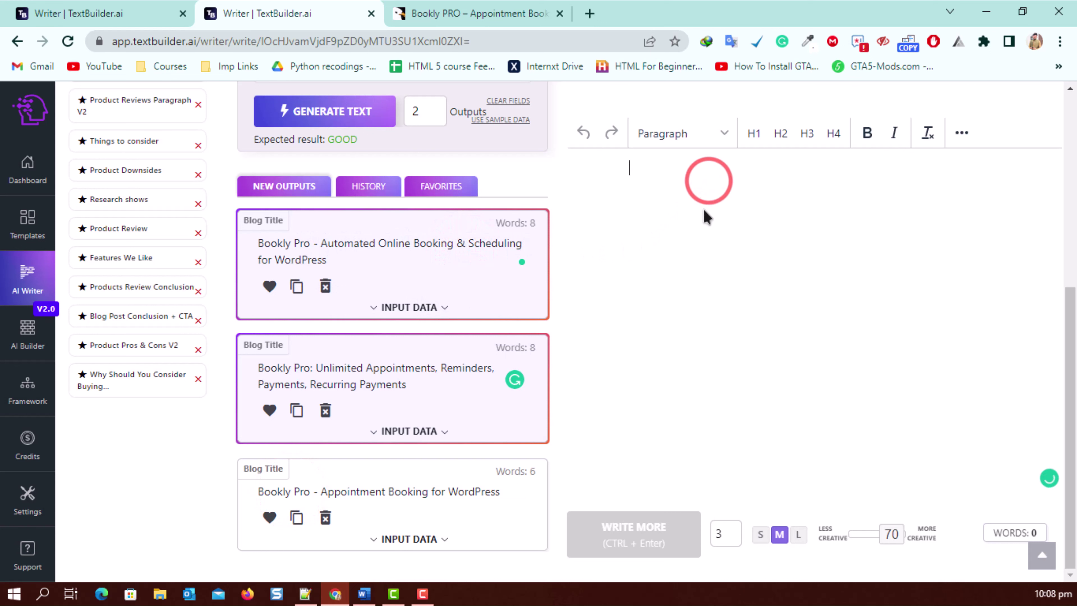
pyautogui.scroll(3, 574, 265)
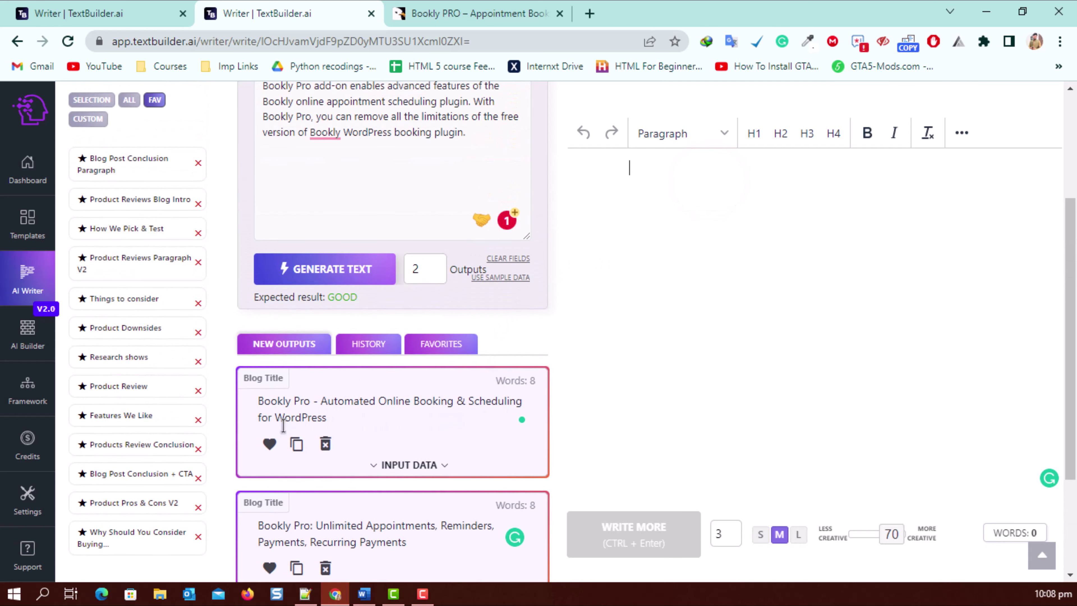
pyautogui.click(296, 443)
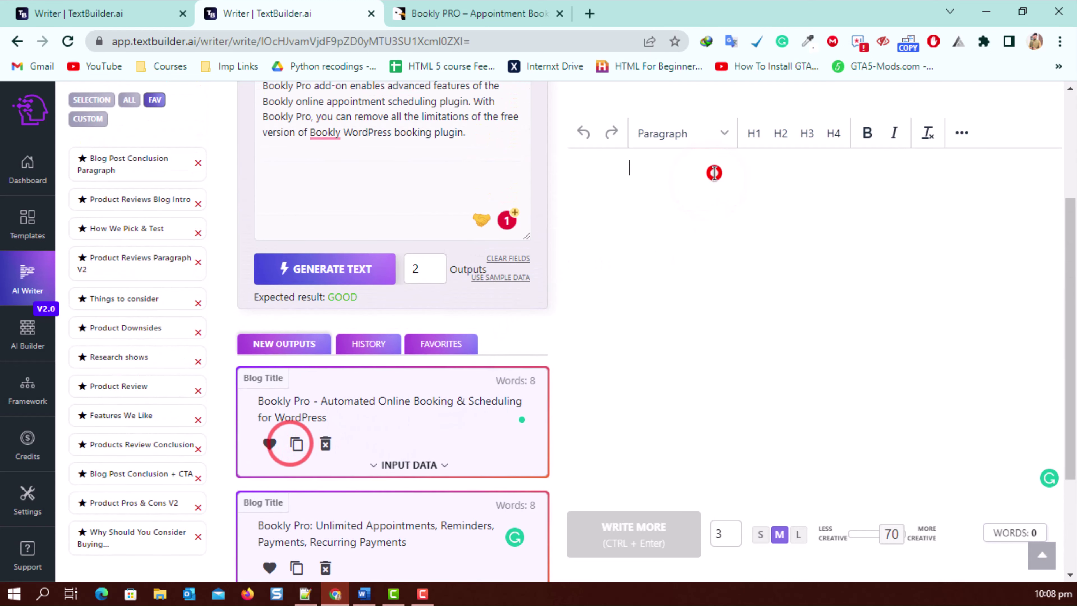
pyautogui.click(714, 173)
pyautogui.click(182, 14)
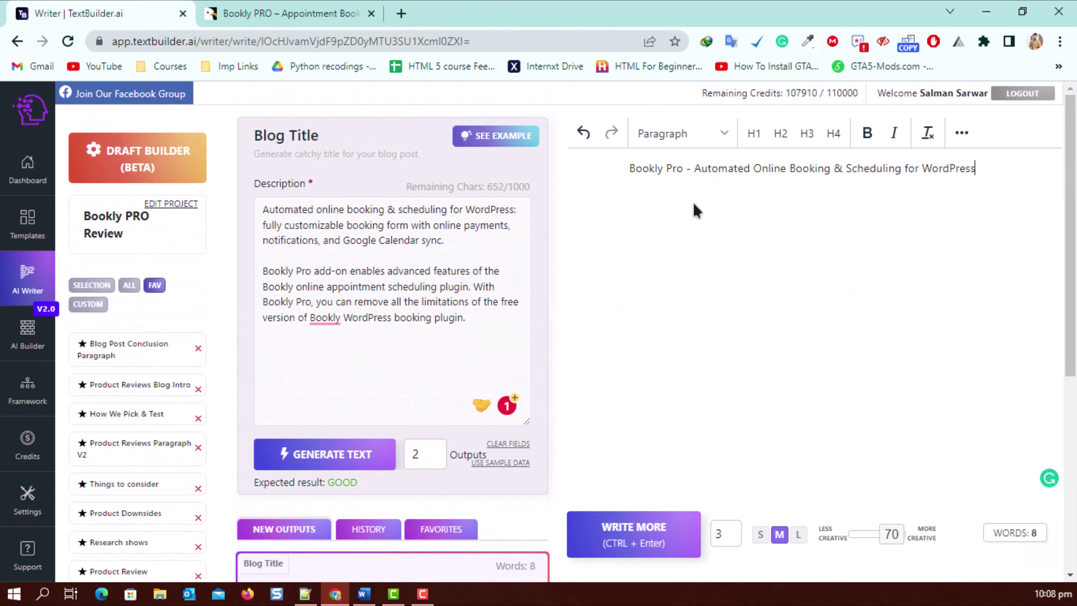
# Insert the word "Review" after "Bookly Pro" in the title in the document editor.
pyautogui.moveTo(632, 169); pyautogui.dragTo(975, 169)
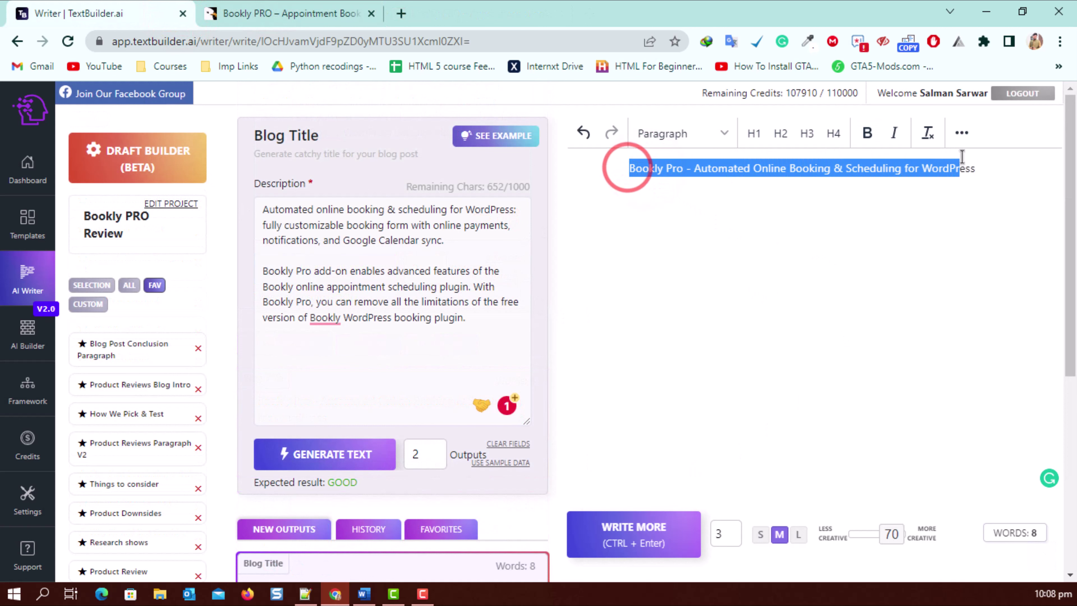
pyautogui.click(995, 188)
pyautogui.moveTo(630, 169); pyautogui.dragTo(979, 188)
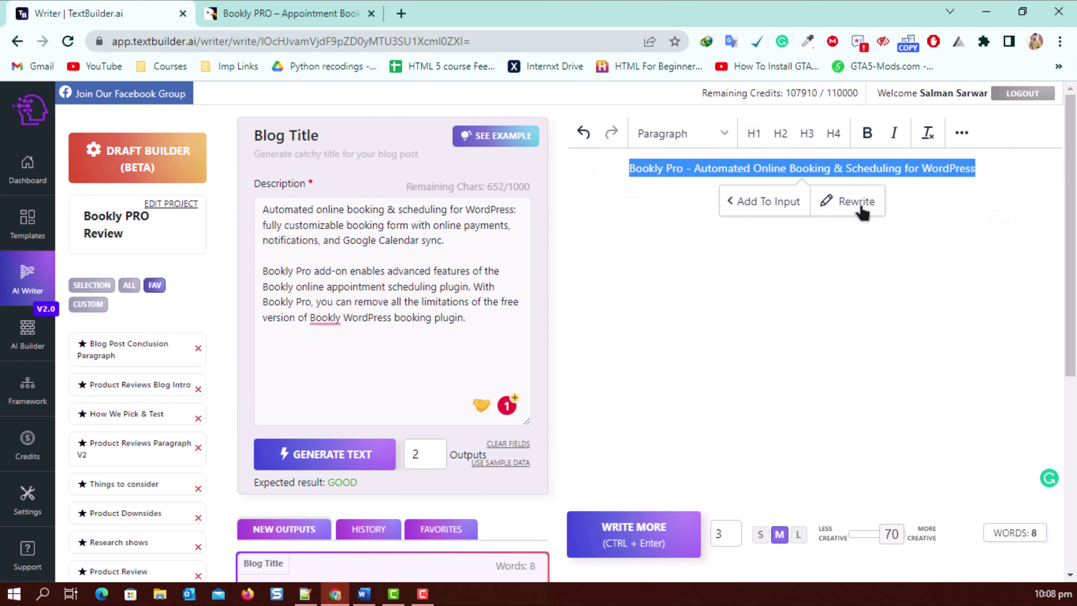
pyautogui.click(693, 169)
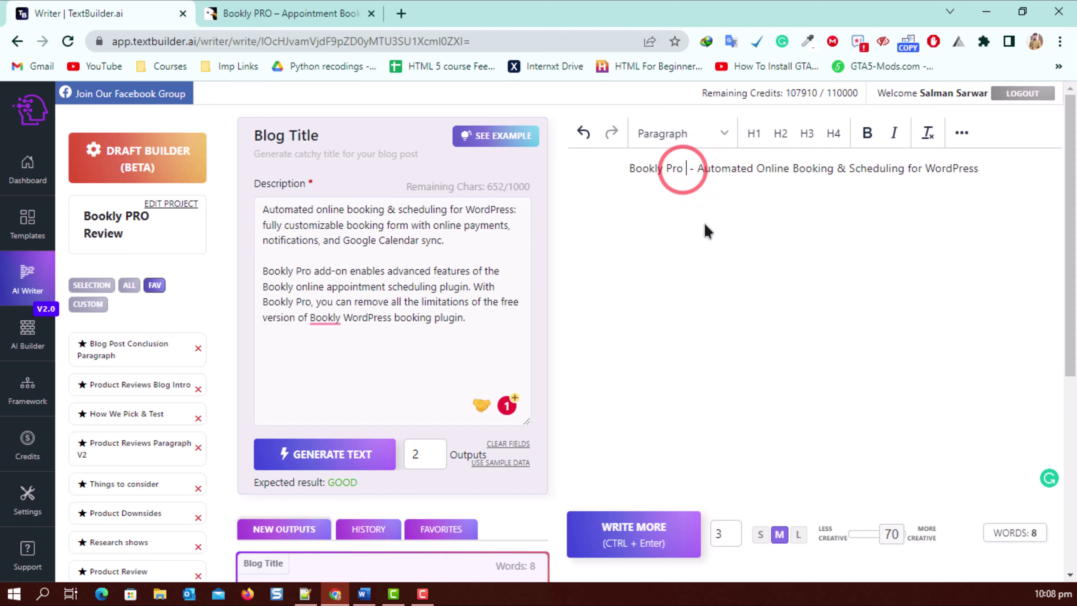
pyautogui.write('Review')
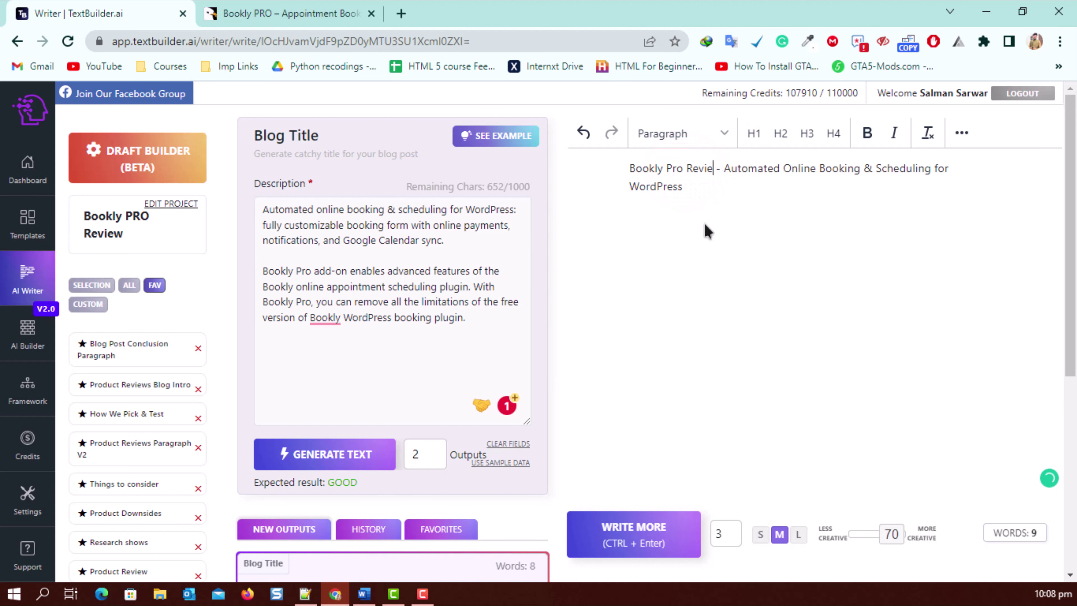
pyautogui.moveTo(701, 168); pyautogui.dragTo(622, 165)
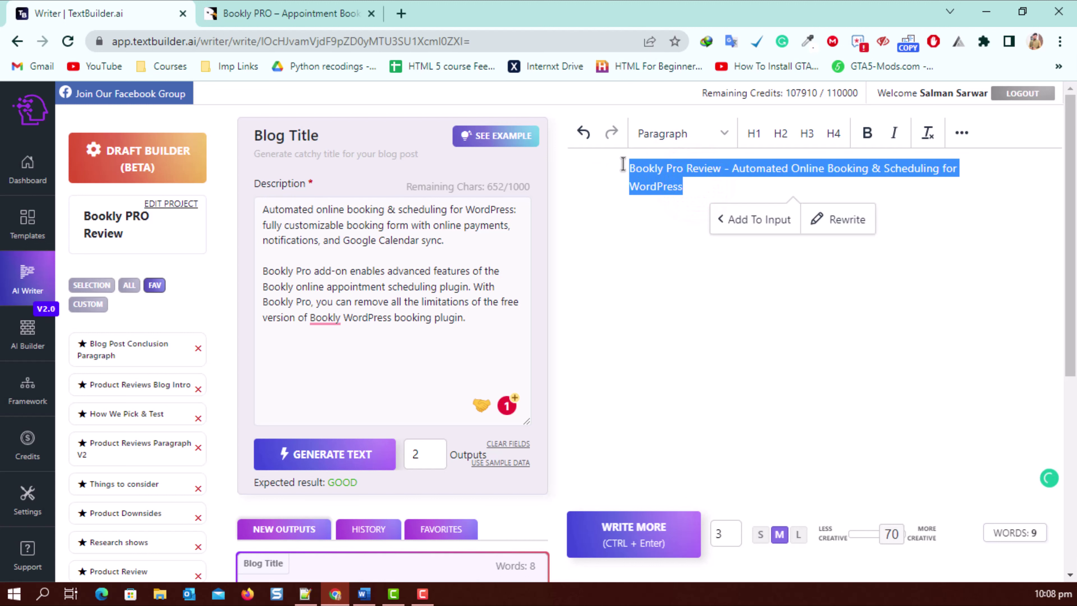
pyautogui.click(690, 193)
pyautogui.moveTo(684, 186); pyautogui.dragTo(614, 161)
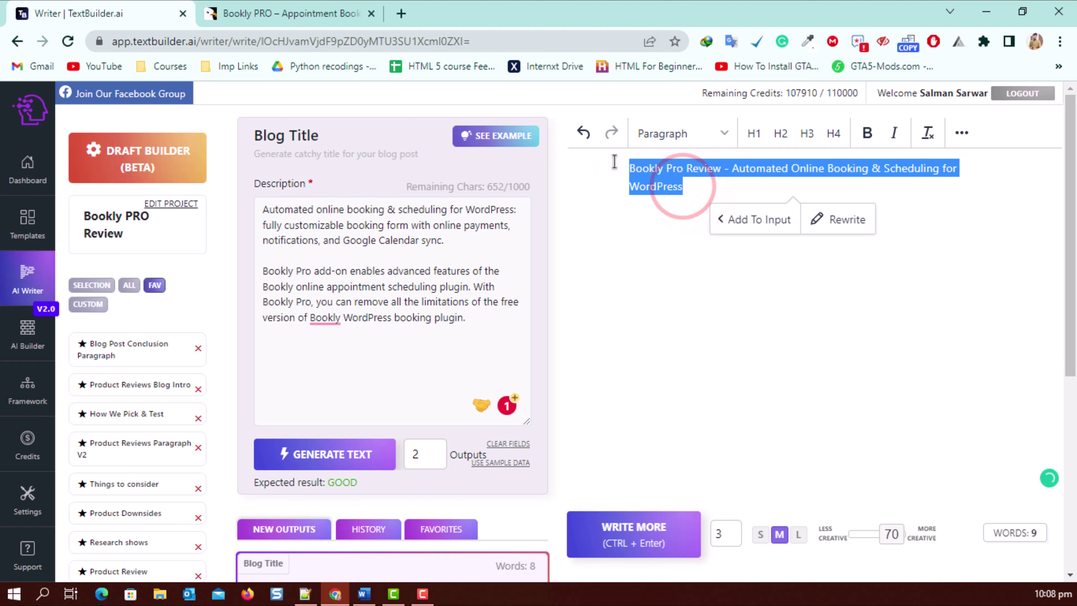
pyautogui.click(680, 169)
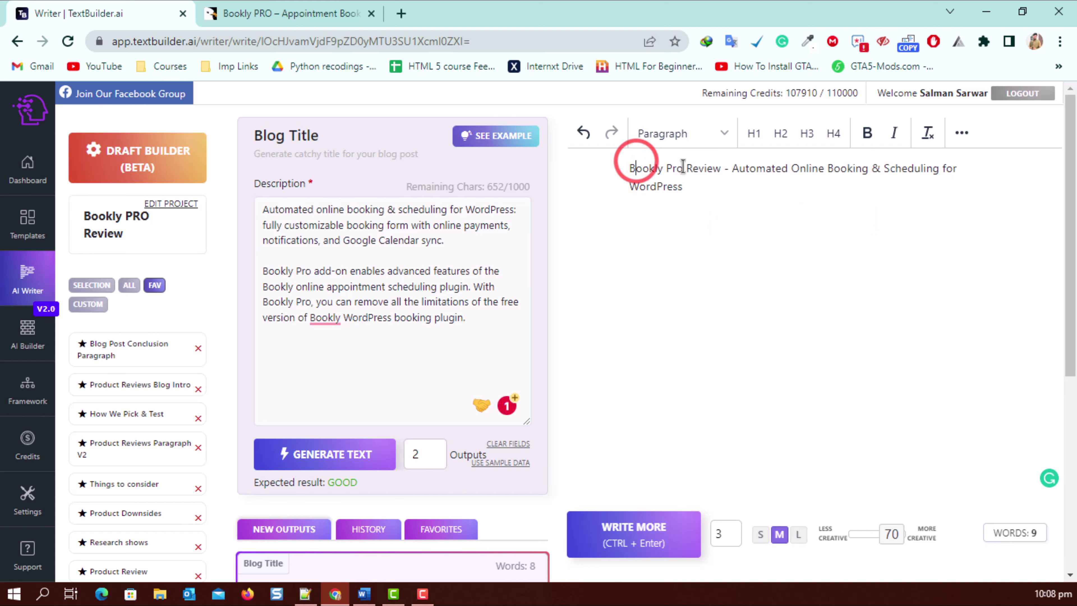
pyautogui.moveTo(727, 166); pyautogui.dragTo(869, 217)
pyautogui.click(874, 219)
pyautogui.click(934, 205)
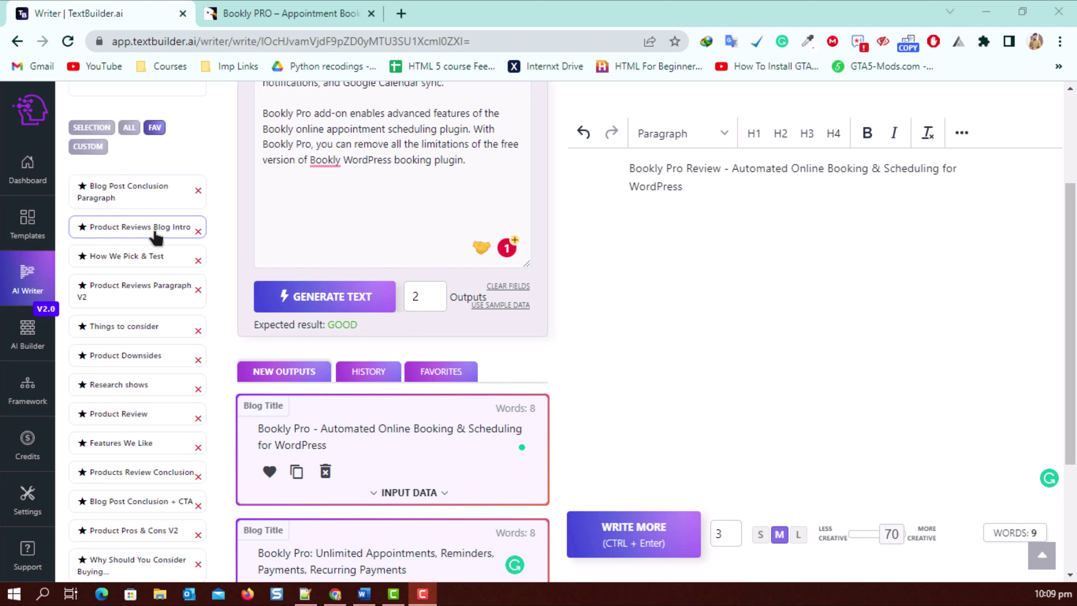
# Open the Product Reviews Blog Intro template and send the whole edited title from the document to its Review Title input.
pyautogui.click(155, 232)
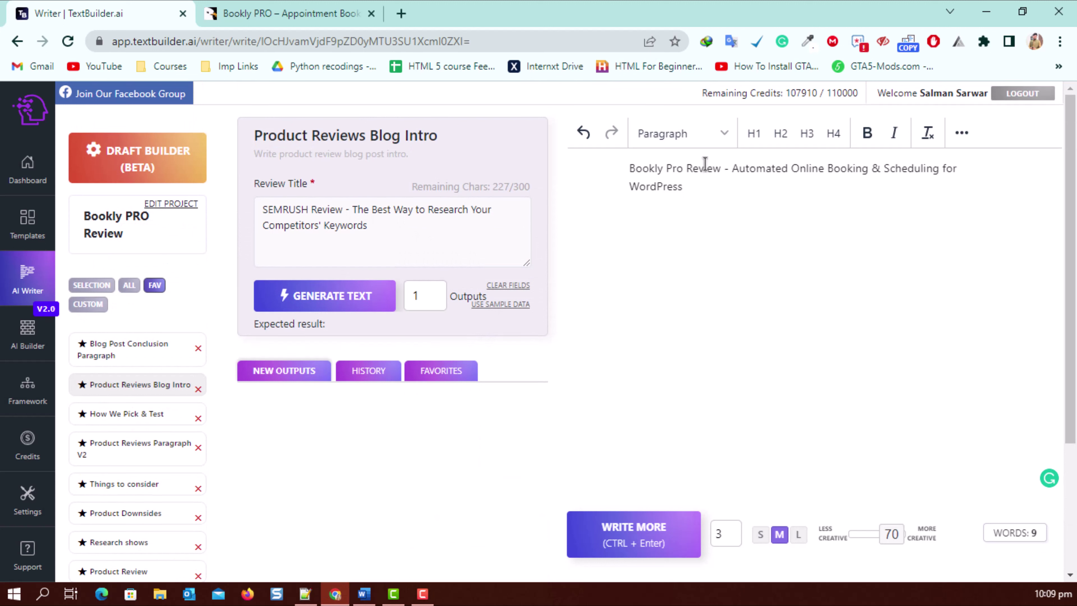
pyautogui.tripleClick(630, 168)
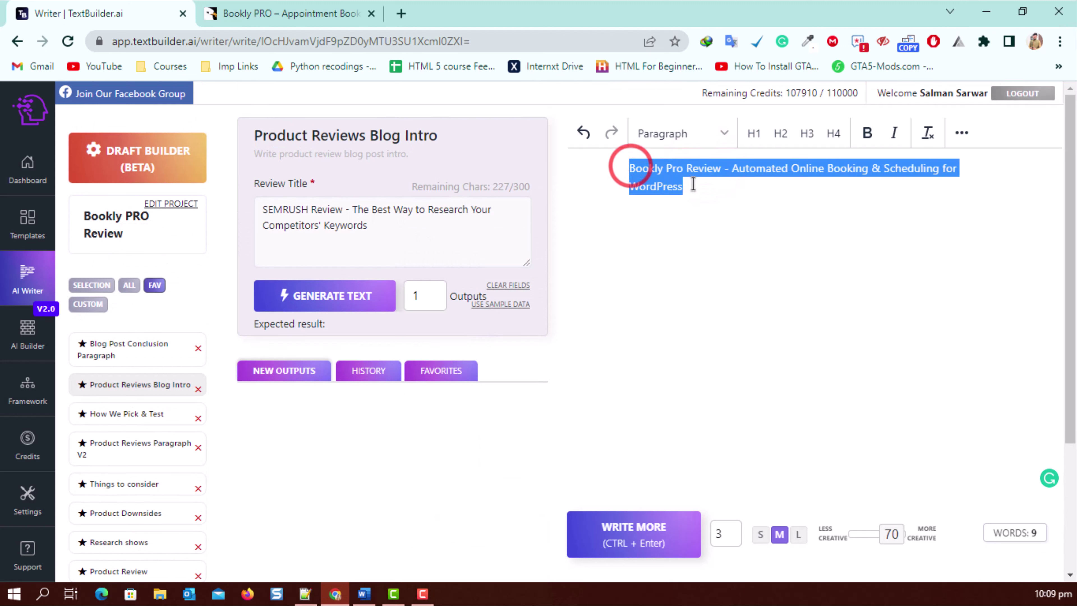
pyautogui.click(748, 219)
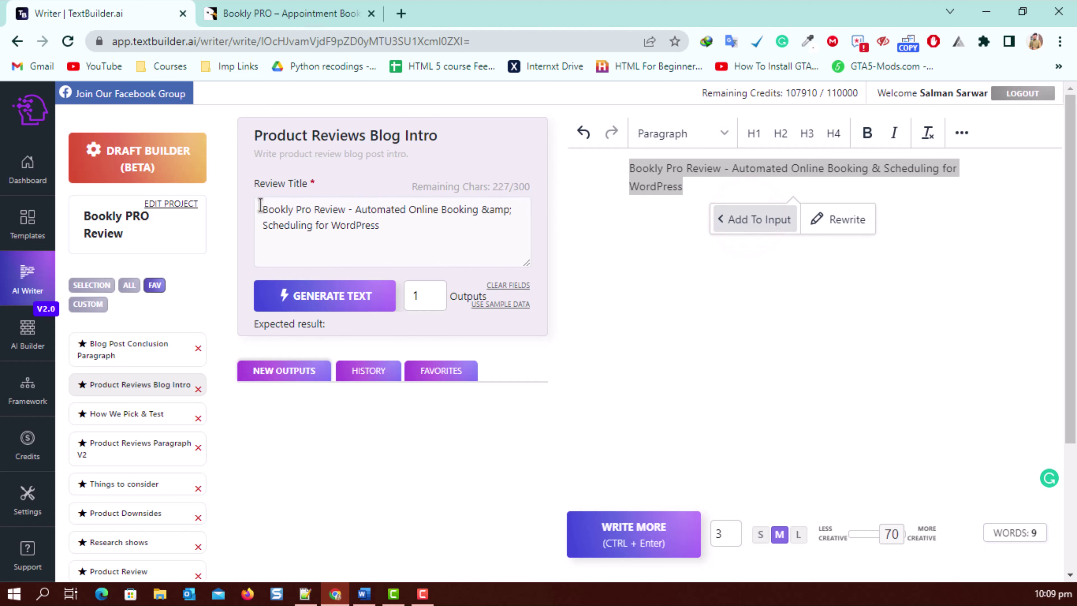
pyautogui.moveTo(260, 205); pyautogui.dragTo(336, 233)
pyautogui.click(385, 241)
pyautogui.moveTo(405, 236); pyautogui.dragTo(262, 210)
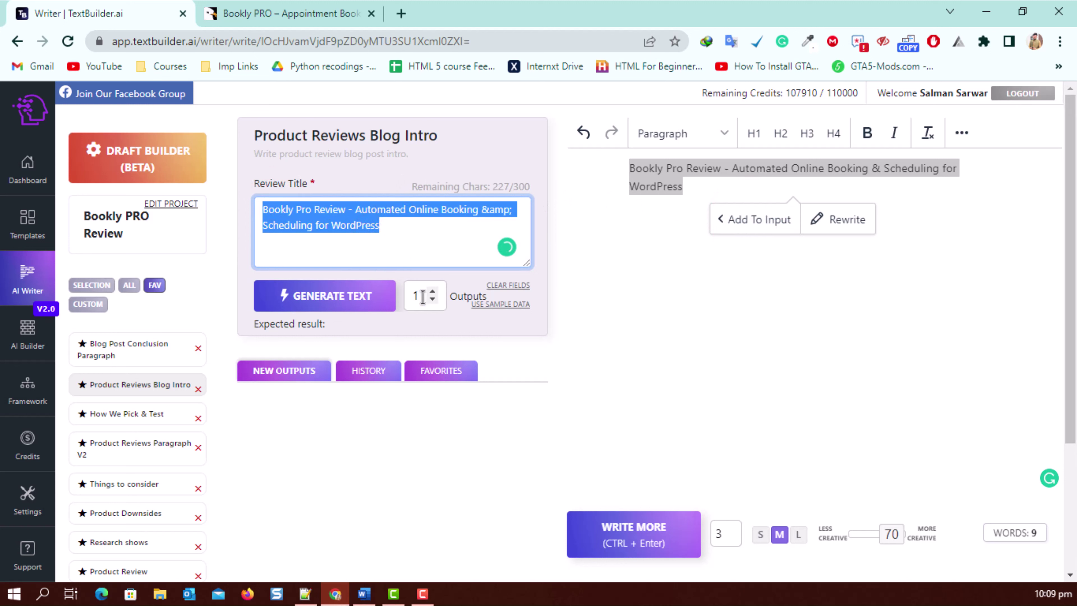
# Generate product review blog intros with the number of outputs set to 2, and check the word count of each result.
pyautogui.click(432, 292)
pyautogui.click(336, 295)
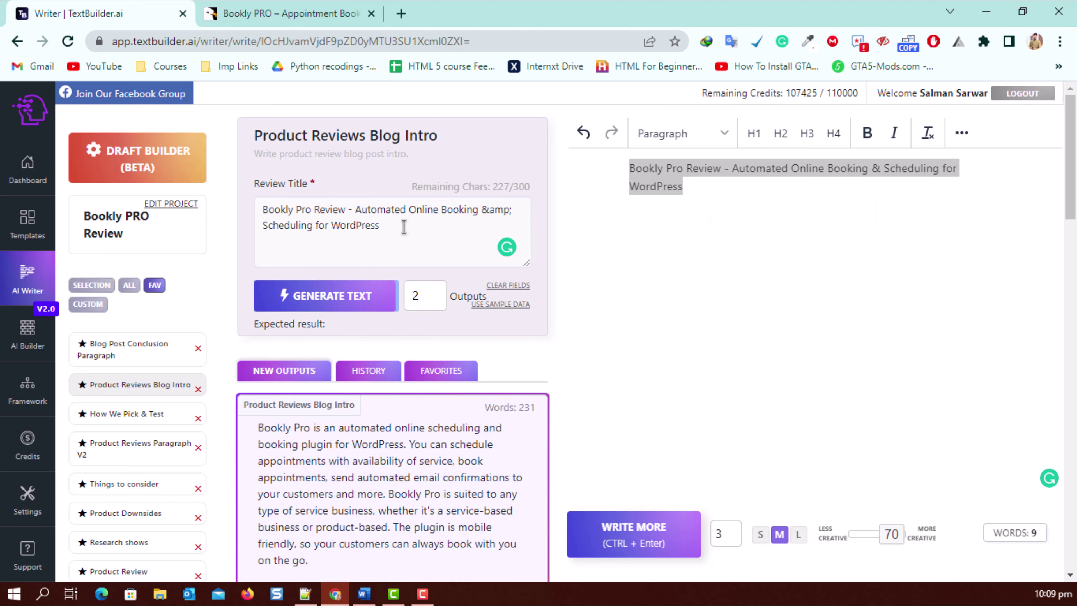
pyautogui.scroll(-3, 563, 313)
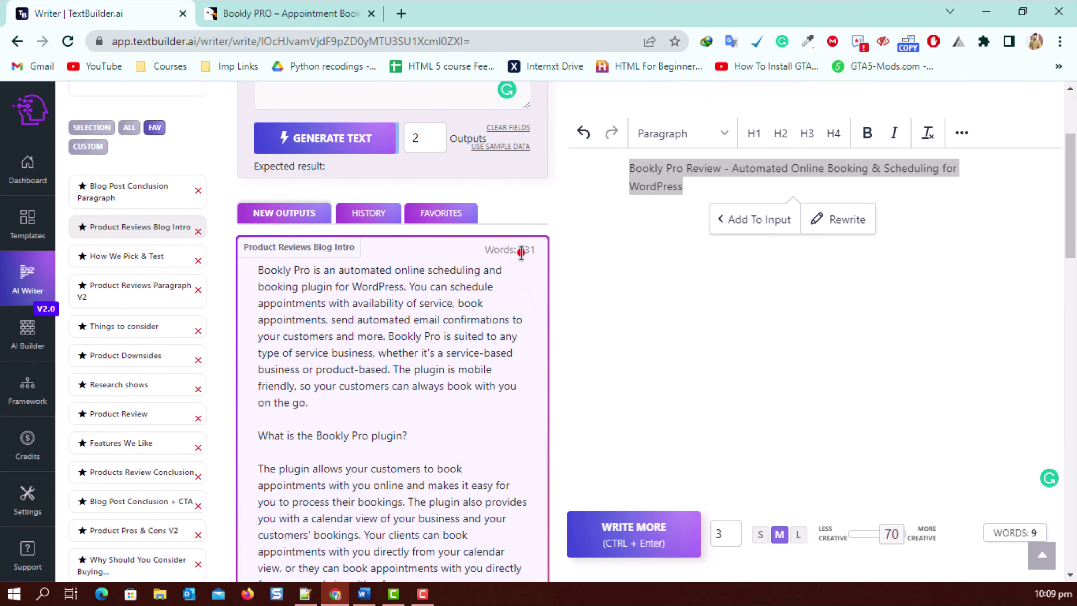
pyautogui.moveTo(521, 250)
pyautogui.mouseDown()
pyautogui.moveTo(546, 278)
pyautogui.moveTo(535, 265)
pyautogui.mouseUp()
pyautogui.scroll(-15, 536, 297)
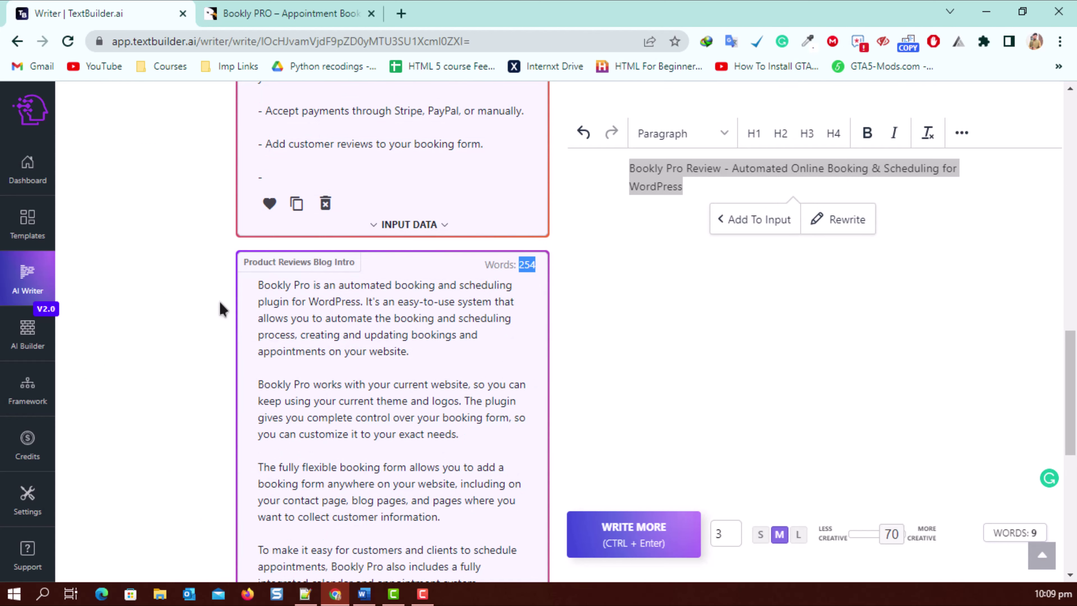
# Format the document title as Heading 1 and copy the first four paragraphs of the second generated intro below it.
pyautogui.scroll(-10, 222, 310)
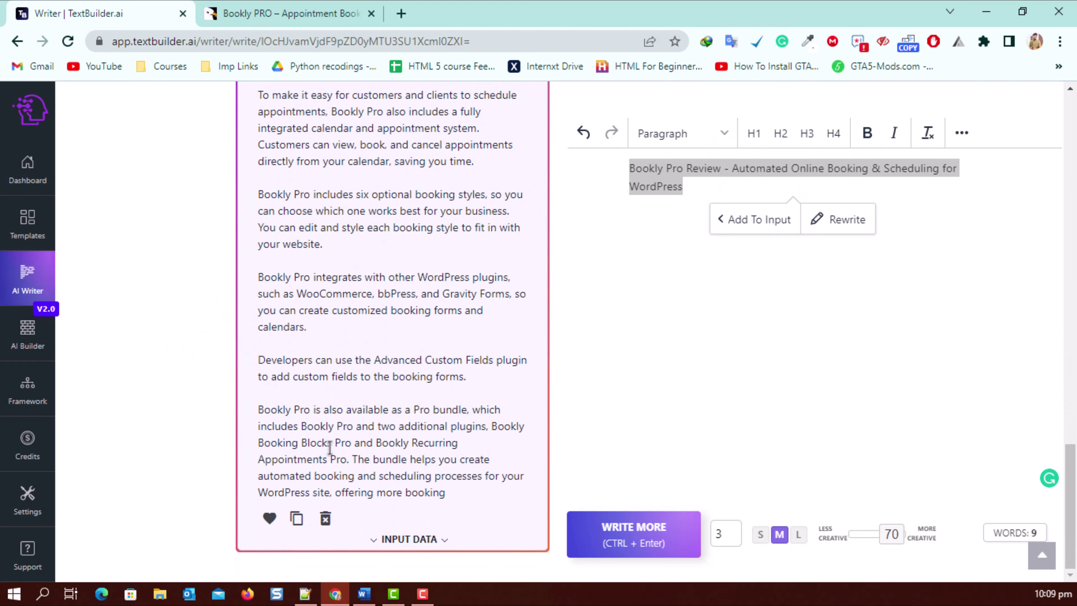
pyautogui.scroll(16, 330, 448)
pyautogui.click(792, 255)
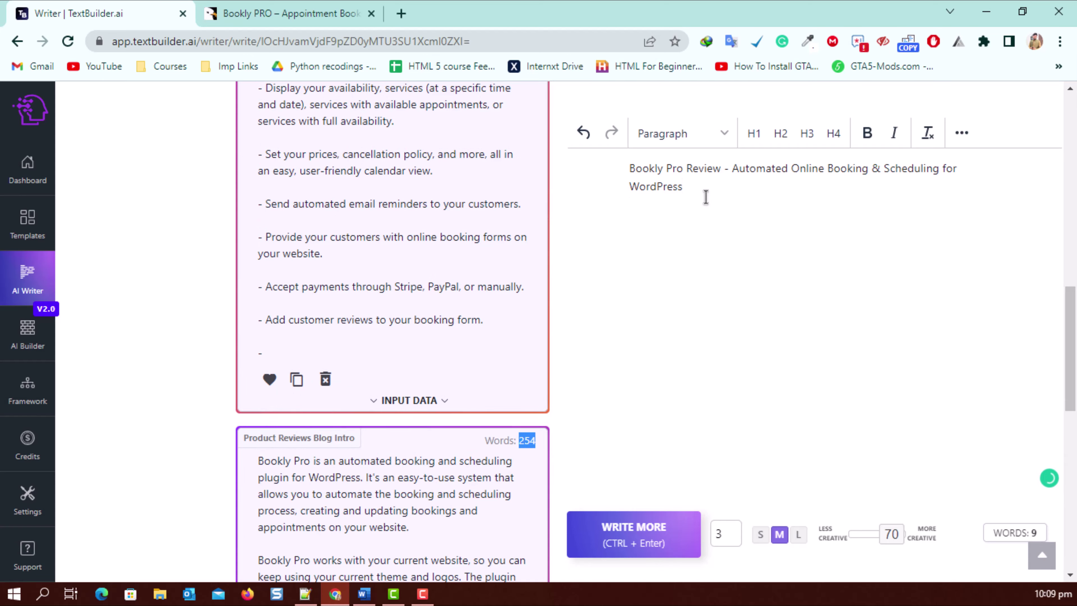
pyautogui.hotkey('ctrl', 'v')
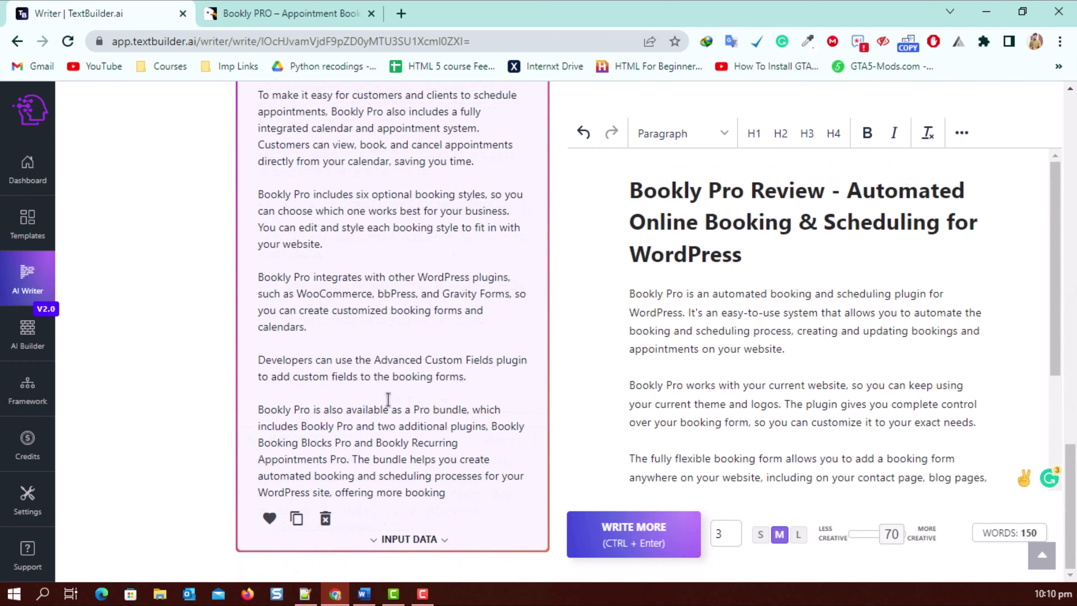
pyautogui.scroll(2, 377, 378)
pyautogui.scroll(-2, 378, 378)
pyautogui.click(741, 265)
pyautogui.click(685, 324)
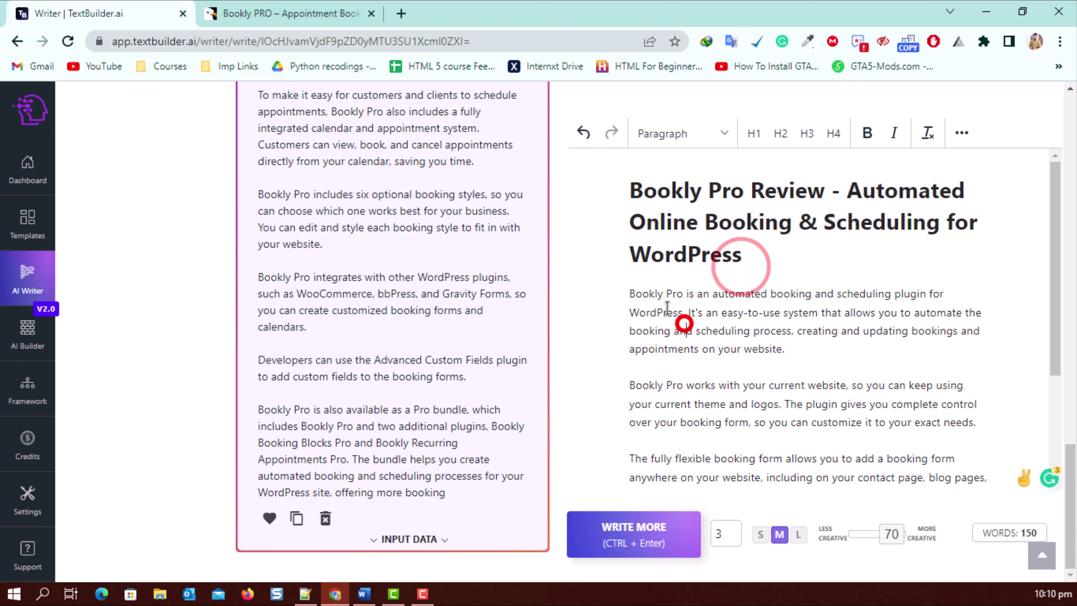
pyautogui.scroll(-4, 684, 324)
pyautogui.click(857, 427)
pyautogui.press('Return')
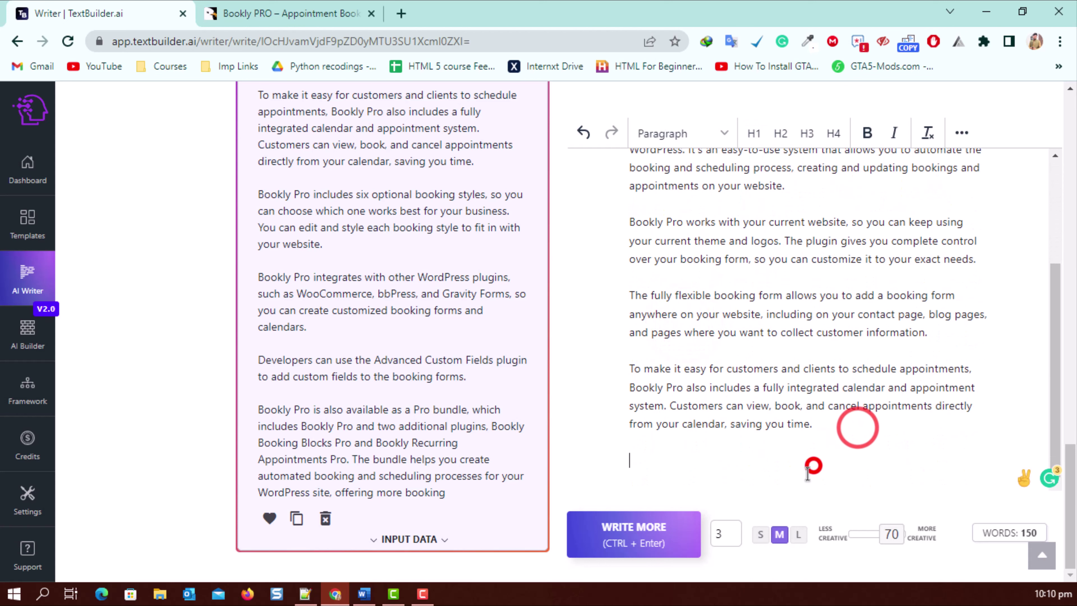
# Examine the first generated intro, including its question headings, the grammar suggestion on "availability" and the list of Bookly Pro benefits.
pyautogui.moveTo(827, 429); pyautogui.dragTo(639, 298)
pyautogui.scroll(10, 493, 313)
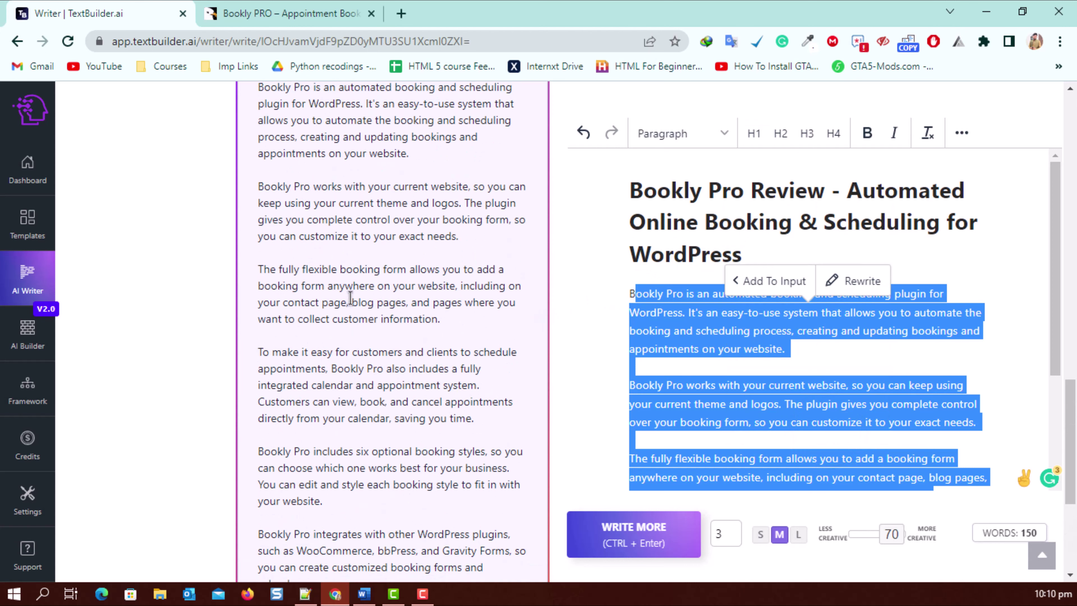
pyautogui.scroll(10, 276, 243)
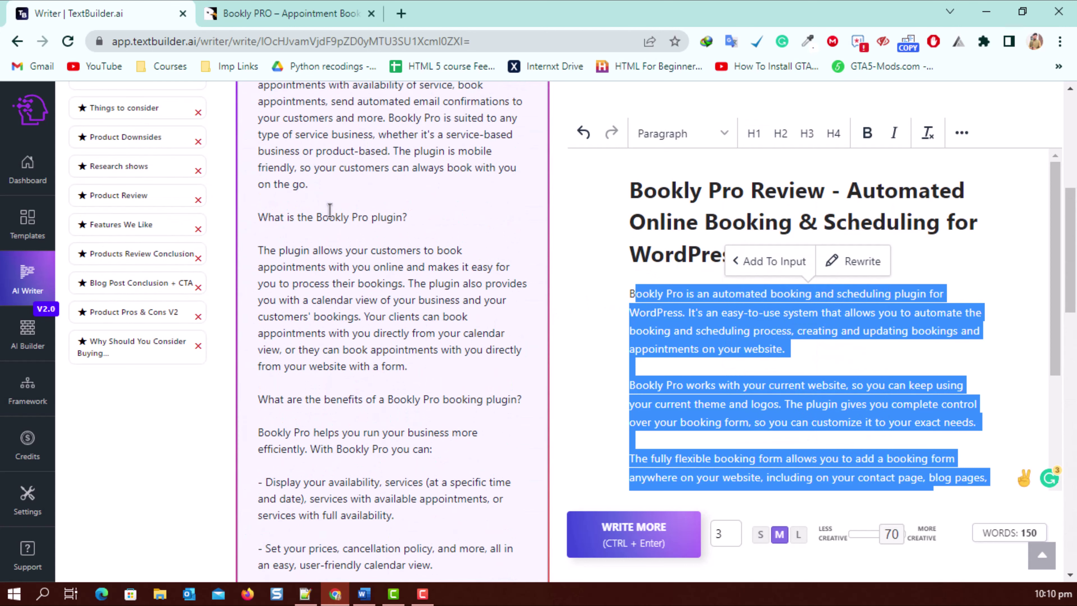
pyautogui.click(329, 211)
pyautogui.scroll(5, 335, 221)
pyautogui.click(292, 305)
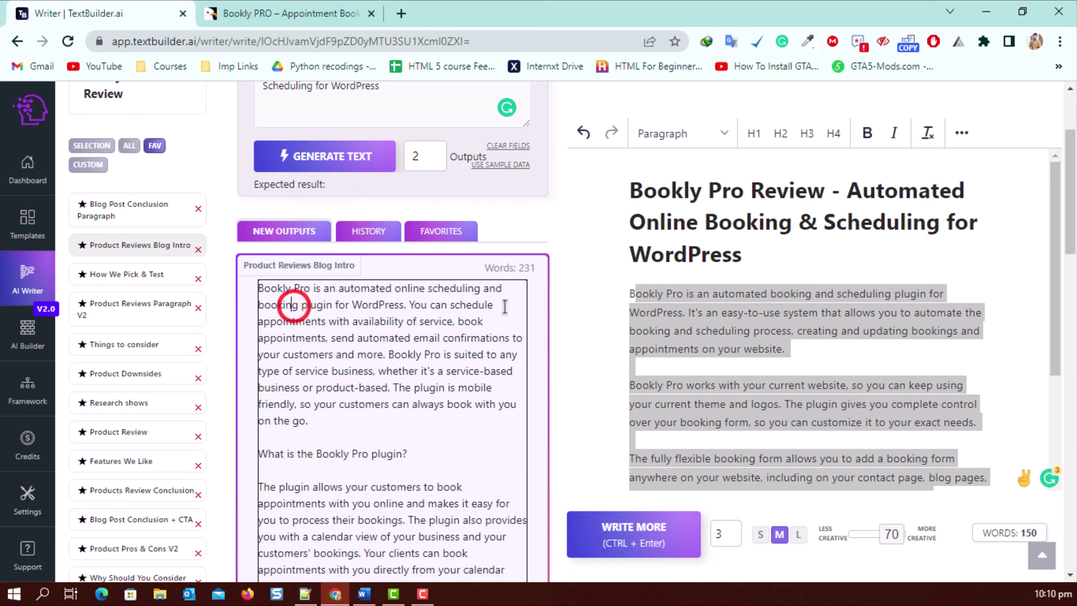
pyautogui.scroll(-3, 440, 303)
pyautogui.tripleClick(429, 298)
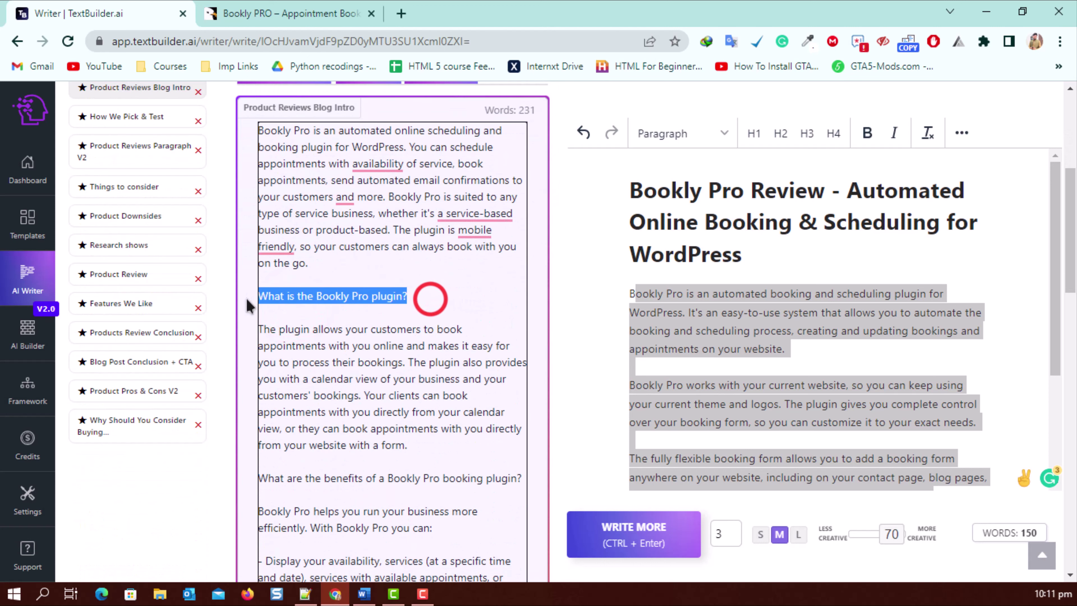
pyautogui.moveTo(374, 169)
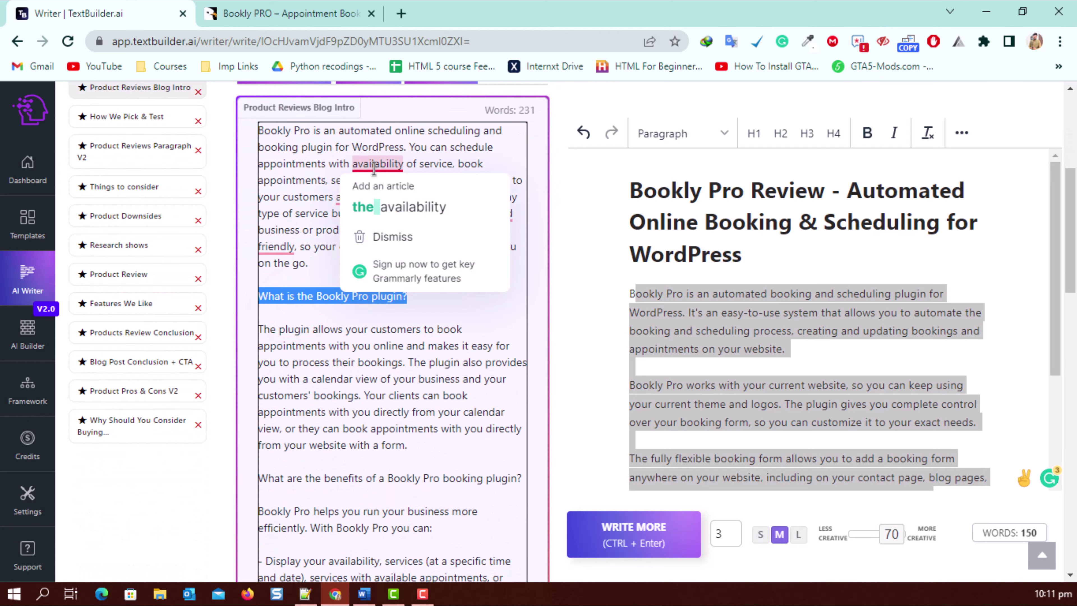
pyautogui.click(284, 233)
pyautogui.scroll(-5, 283, 216)
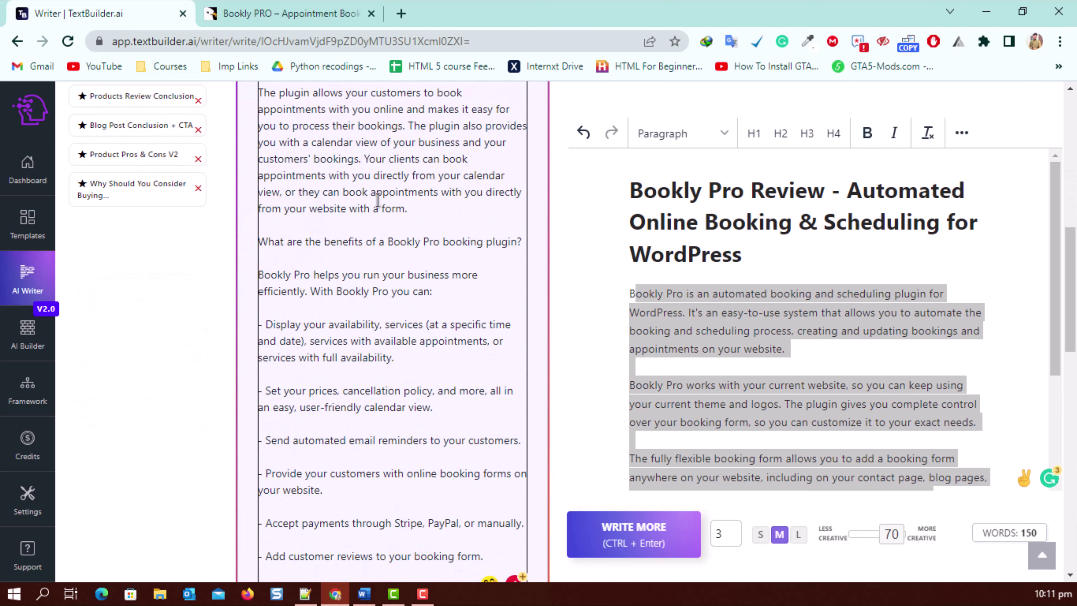
pyautogui.tripleClick(525, 240)
pyautogui.tripleClick(461, 292)
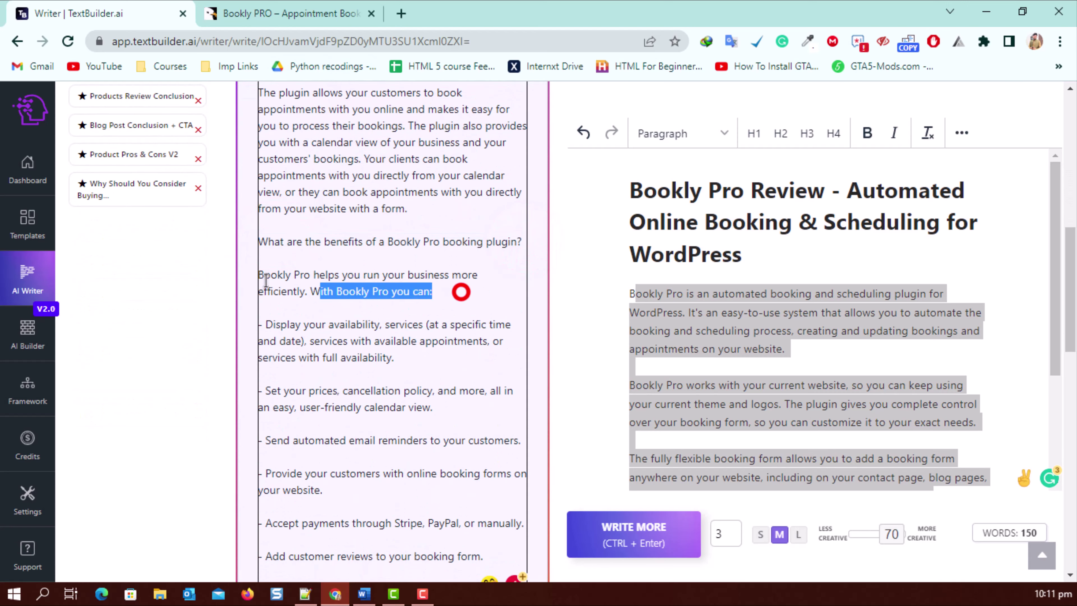
pyautogui.scroll(-8, 364, 326)
# Copy the whole first generated intro and replace the four intro paragraphs below the document title with it.
pyautogui.click(297, 222)
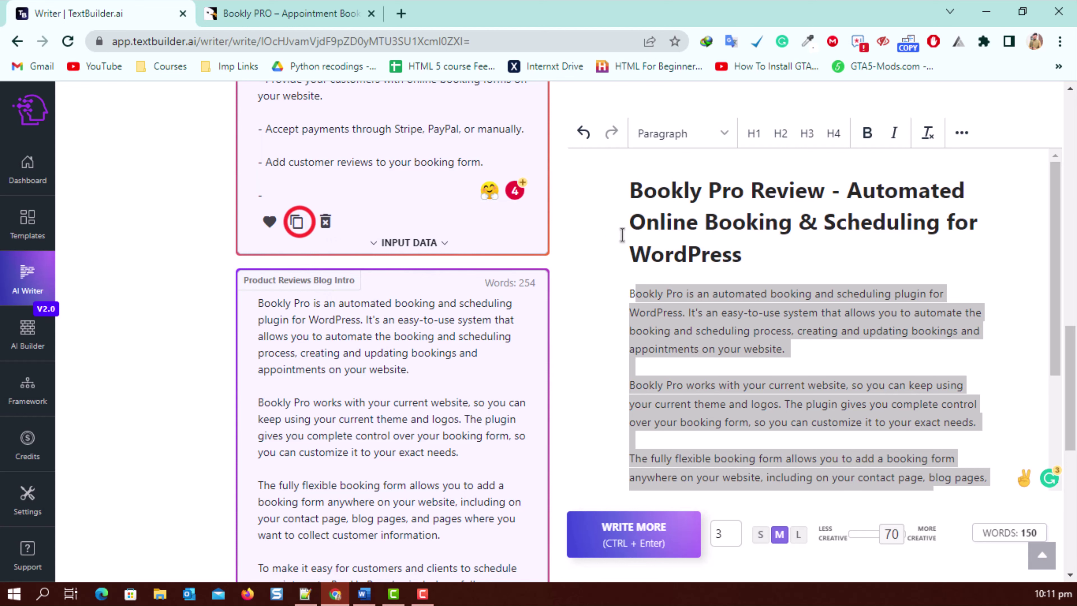
pyautogui.scroll(-3, 803, 373)
pyautogui.moveTo(827, 423); pyautogui.dragTo(622, 290)
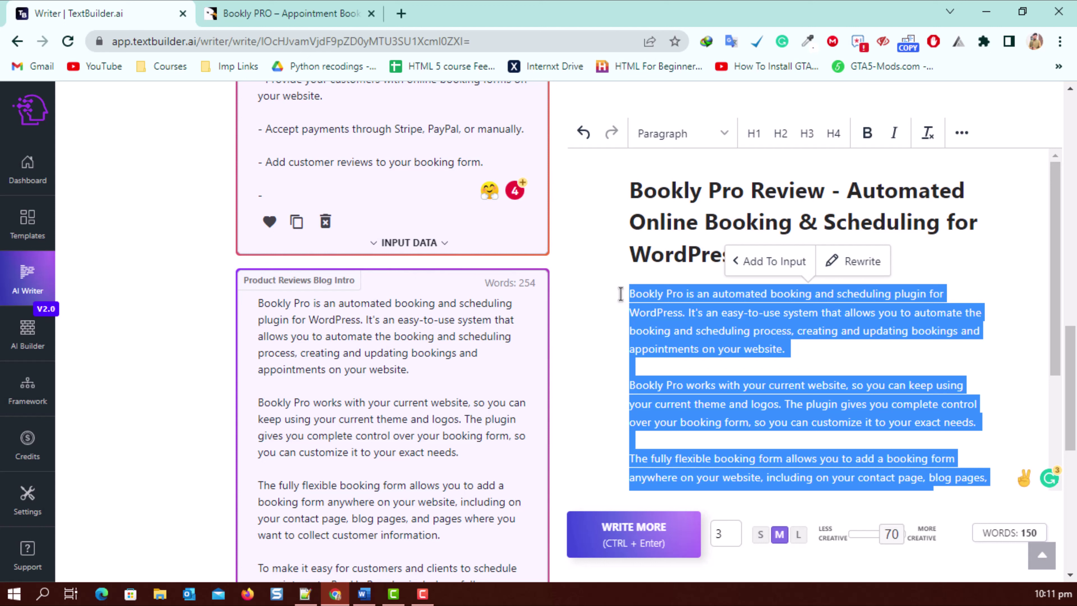
pyautogui.click(766, 296)
pyautogui.scroll(-10, 725, 300)
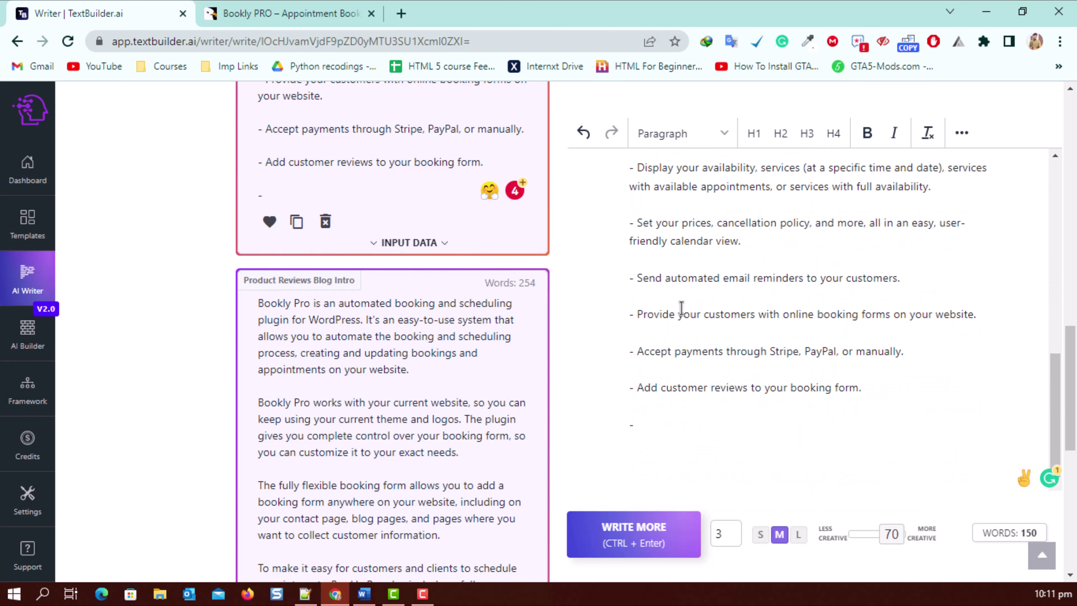
pyautogui.scroll(5, 677, 308)
pyautogui.click(664, 311)
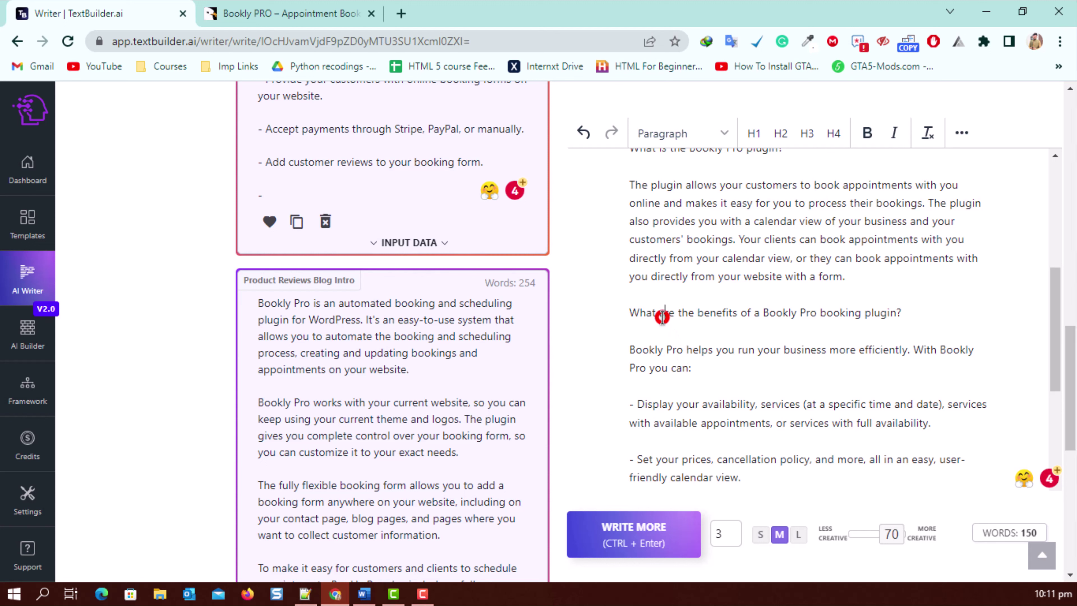
pyautogui.click(778, 133)
pyautogui.hotkey('ctrl', 'z')
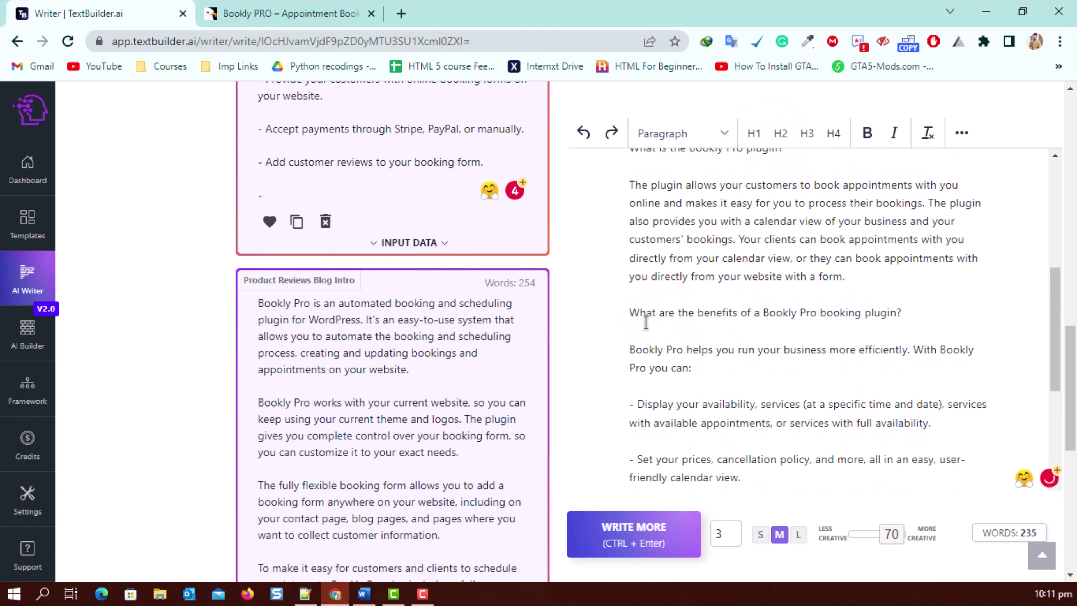
# Format "What is the Bookly Pro plugin?" and "What are the benefits of a Bookly Pro booking plugin?" as Heading 2, with Paragraph text beneath each.
pyautogui.click(627, 312)
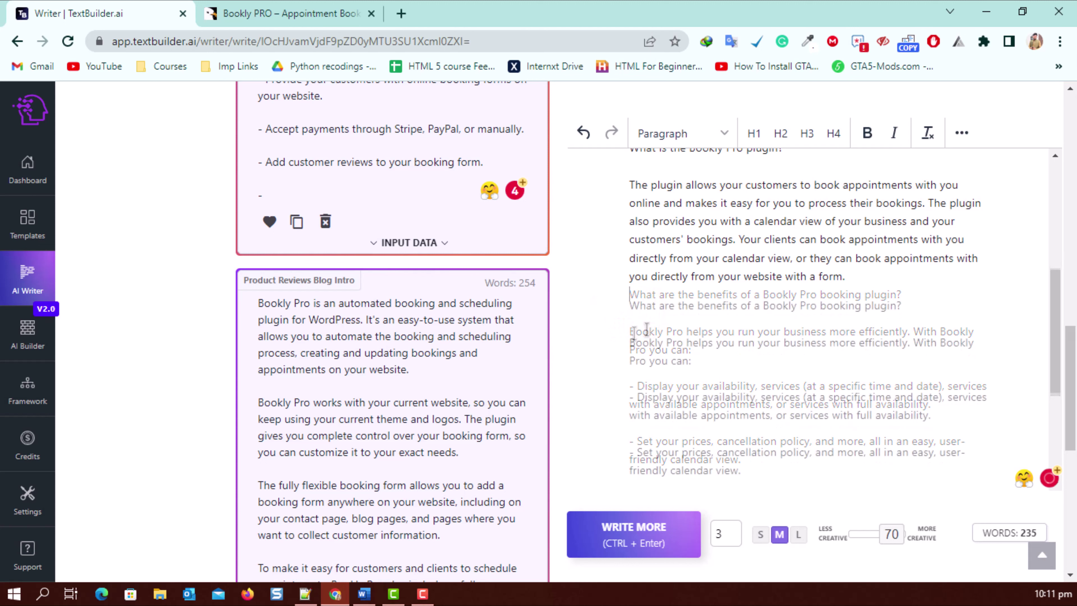
pyautogui.click(780, 135)
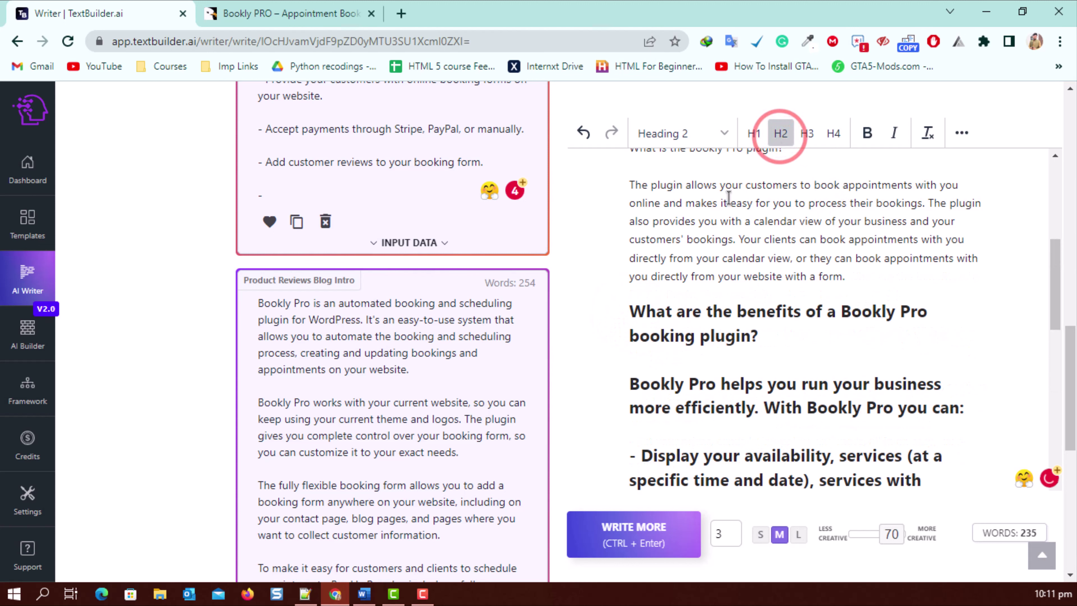
pyautogui.click(625, 384)
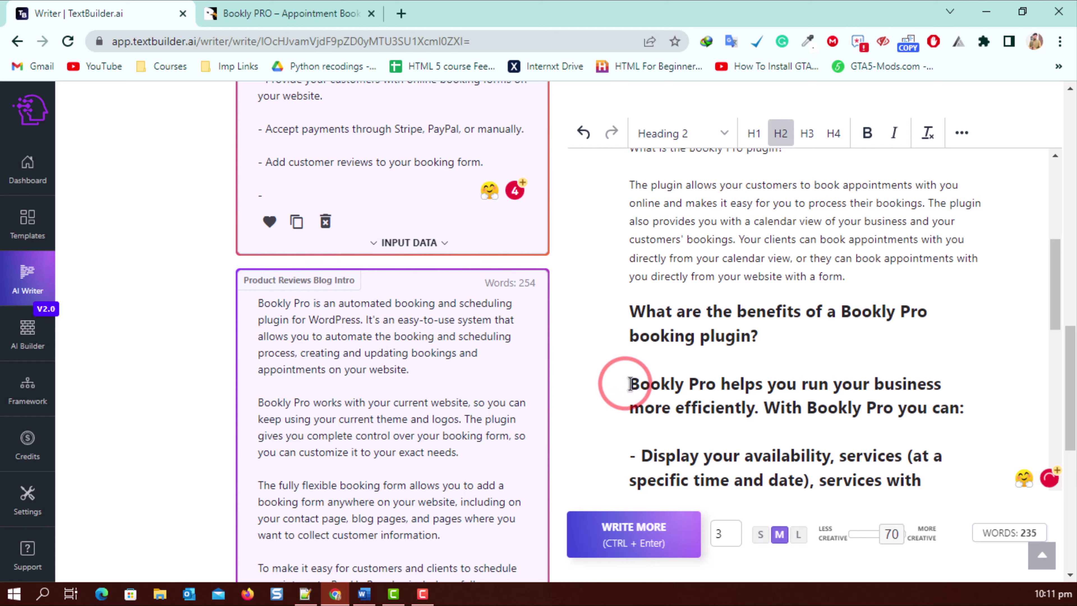
pyautogui.press('BackSpace')
pyautogui.press('BackSpace')
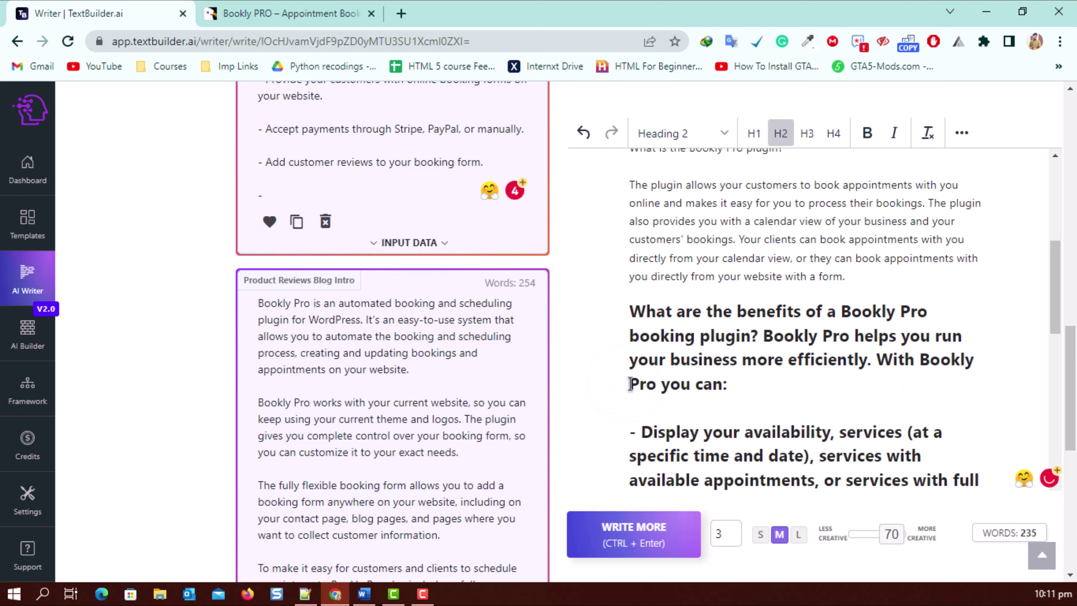
pyautogui.press('Return')
pyautogui.click(683, 133)
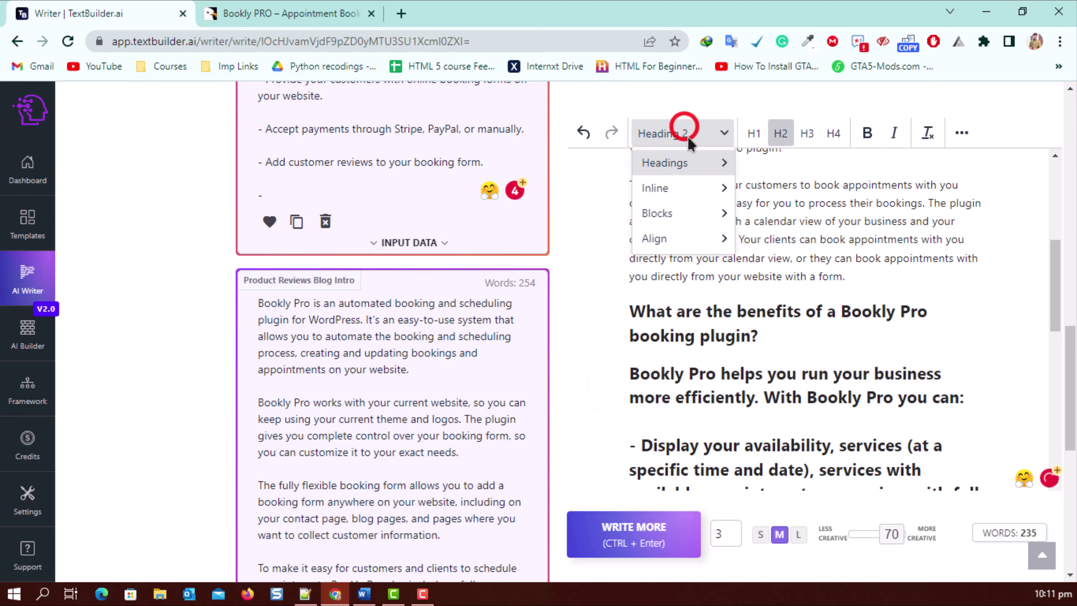
pyautogui.click(759, 216)
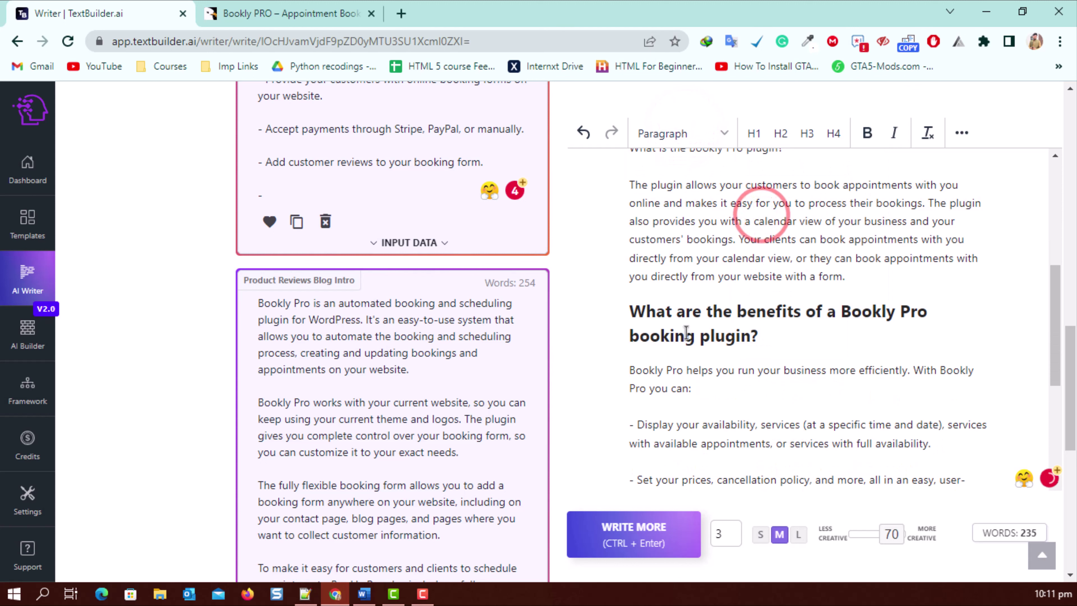
pyautogui.scroll(-2, 738, 343)
pyautogui.scroll(4, 774, 320)
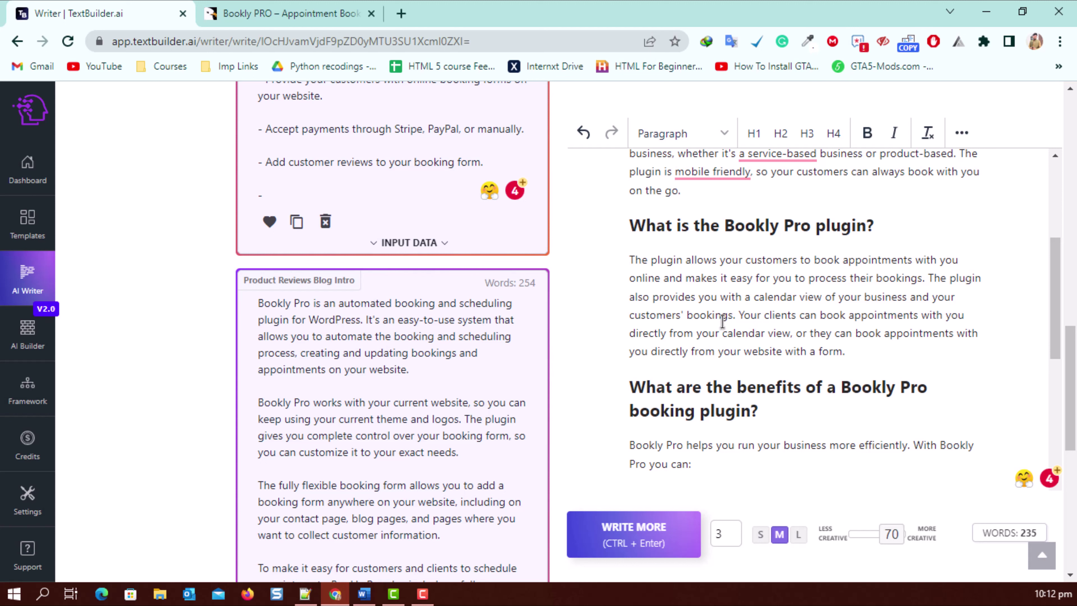
# Apply the grammar suggestions in the opening paragraph: "the availability", "customers, and", "service-based" without the article, and "mobile-friendly".
pyautogui.scroll(5, 774, 246)
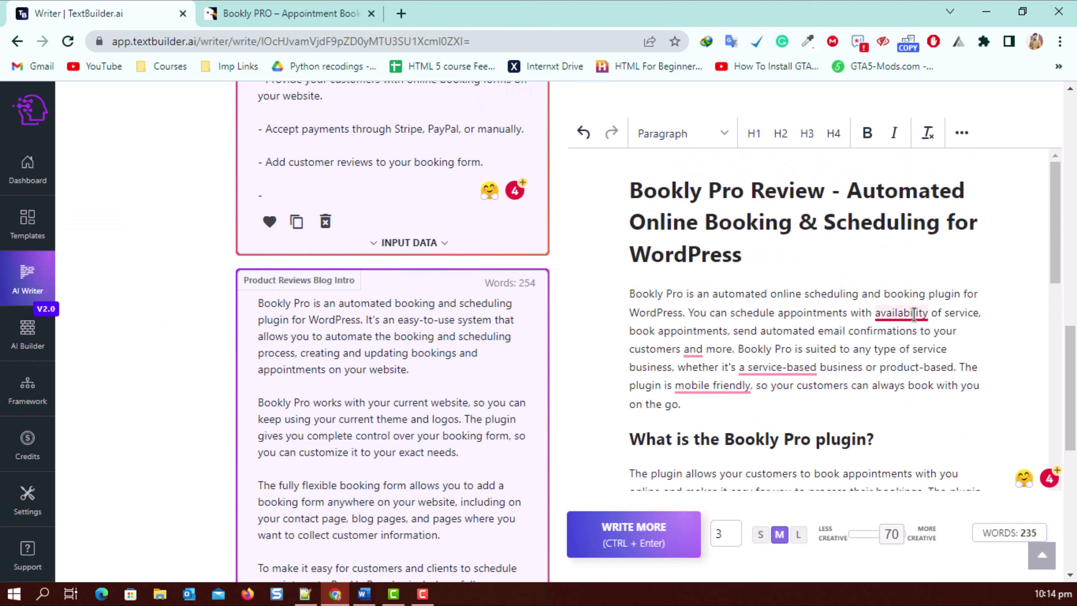
pyautogui.moveTo(913, 313)
pyautogui.click(897, 350)
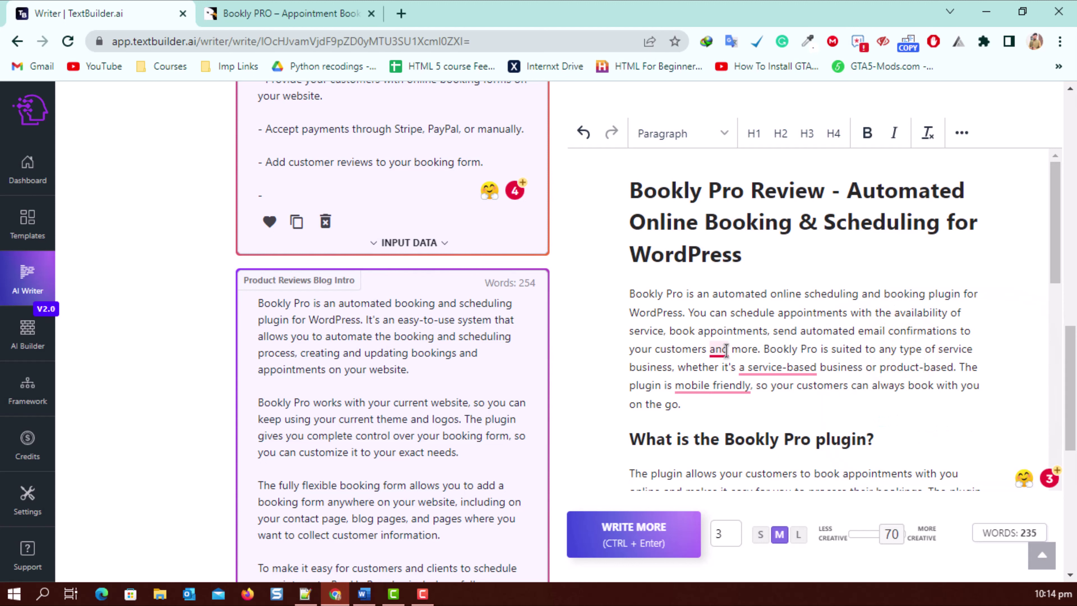
pyautogui.moveTo(726, 350)
pyautogui.click(747, 371)
pyautogui.moveTo(759, 367)
pyautogui.click(781, 384)
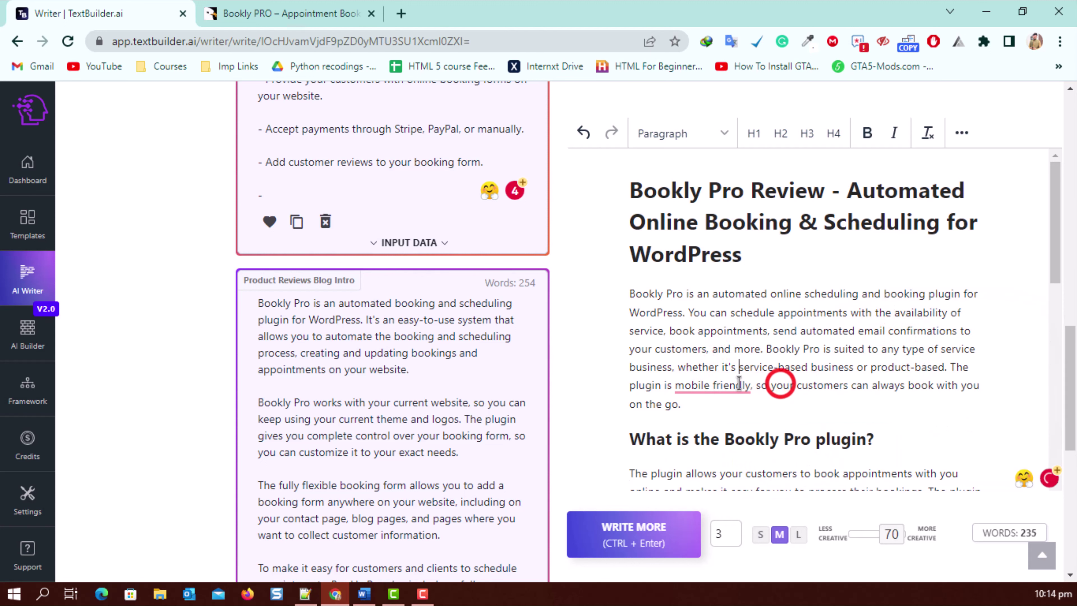
pyautogui.moveTo(739, 384)
pyautogui.click(713, 428)
# Check the benefits list in the document, selecting the dash in front of "Display your availability".
pyautogui.scroll(-7, 809, 351)
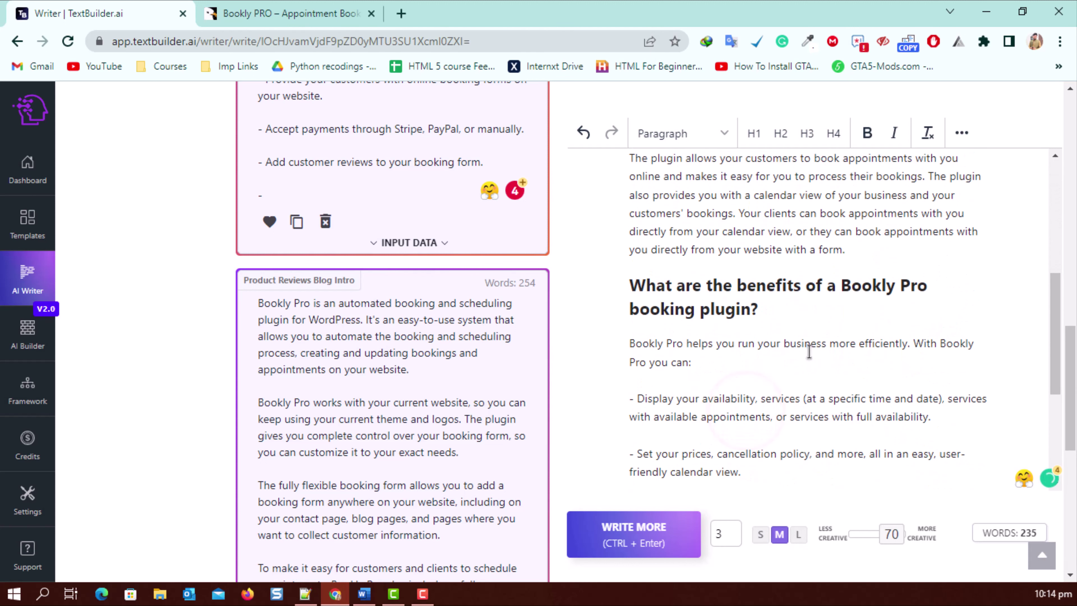
pyautogui.scroll(-5, 809, 352)
pyautogui.scroll(2, 670, 296)
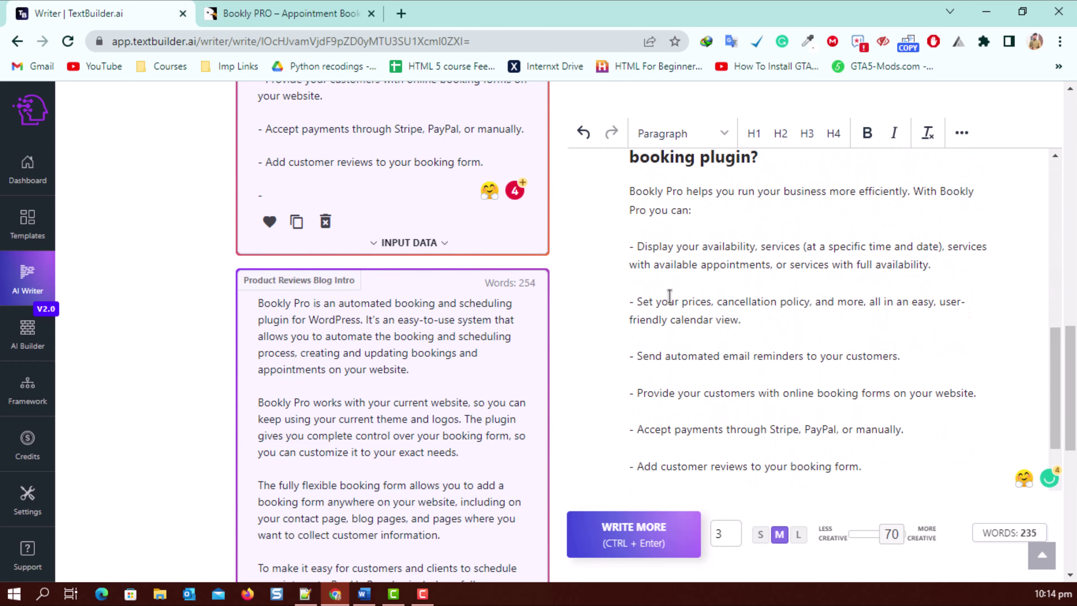
pyautogui.moveTo(637, 246); pyautogui.dragTo(632, 246)
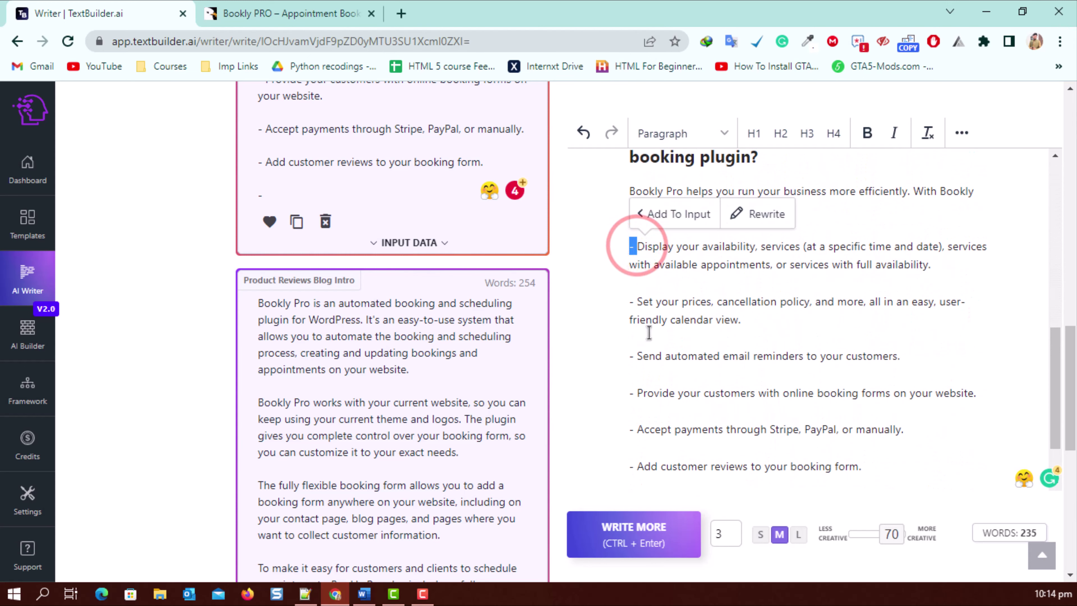
pyautogui.scroll(-2, 726, 361)
pyautogui.scroll(8, 619, 335)
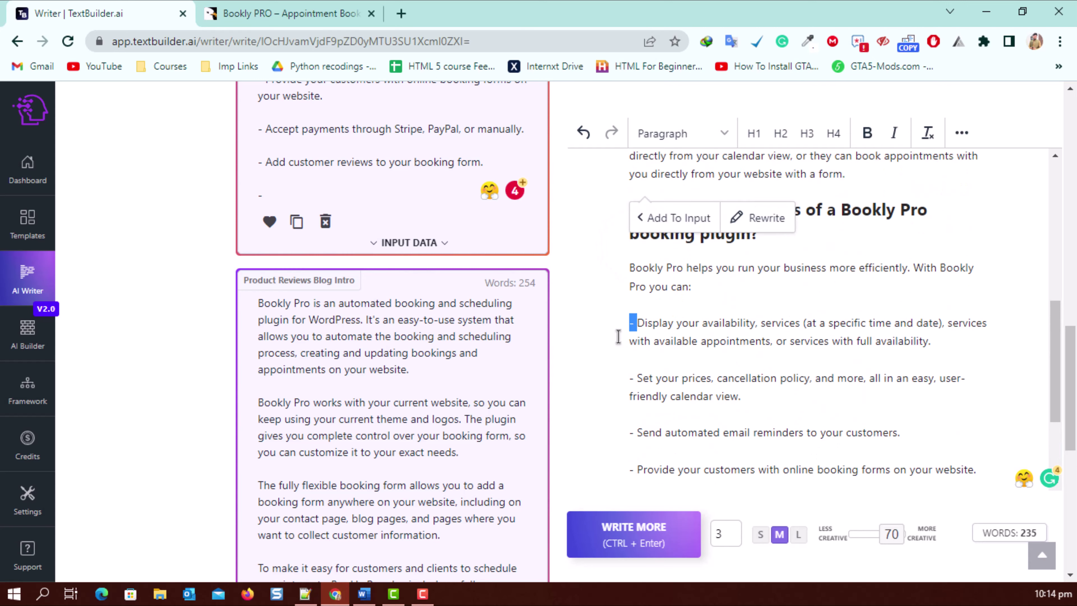
# Generate two outputs with the Features We Like template, keeping the prefilled Bookly Pro product title and description.
pyautogui.scroll(10, 547, 331)
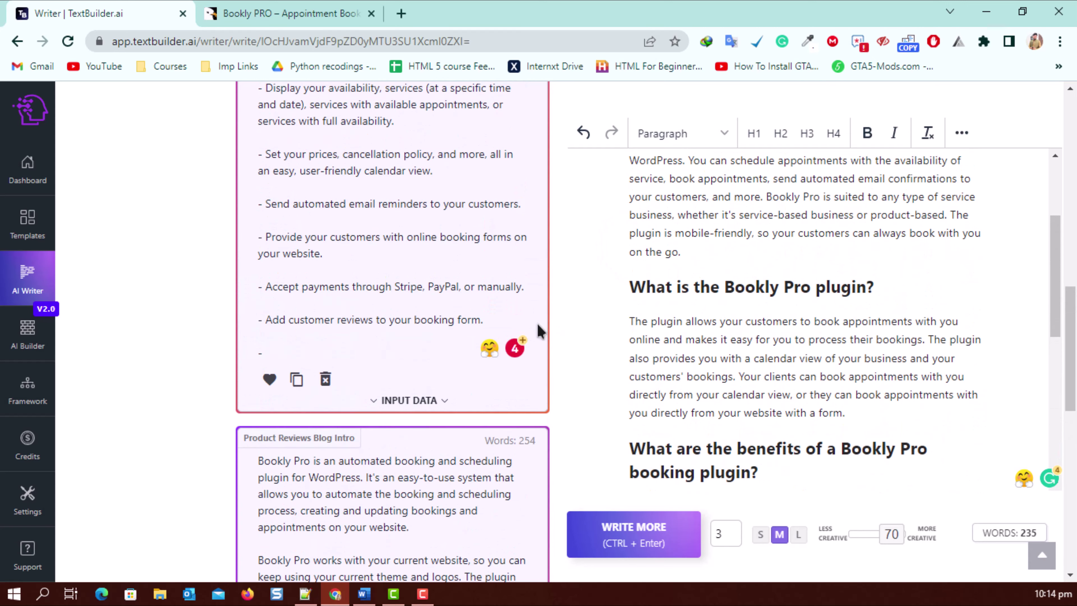
pyautogui.scroll(5, 435, 327)
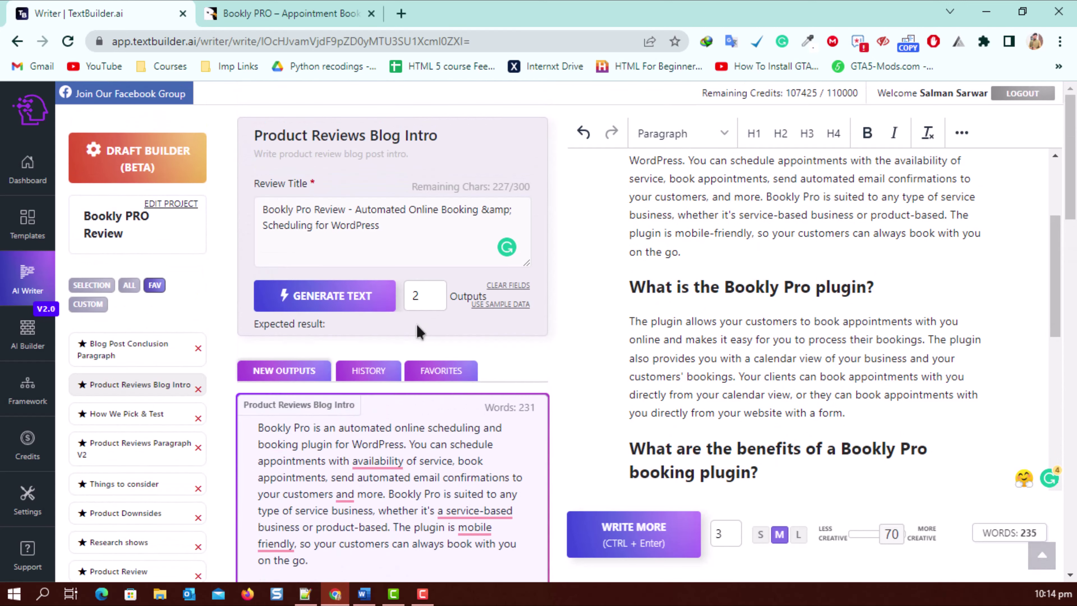
pyautogui.scroll(-4, 254, 318)
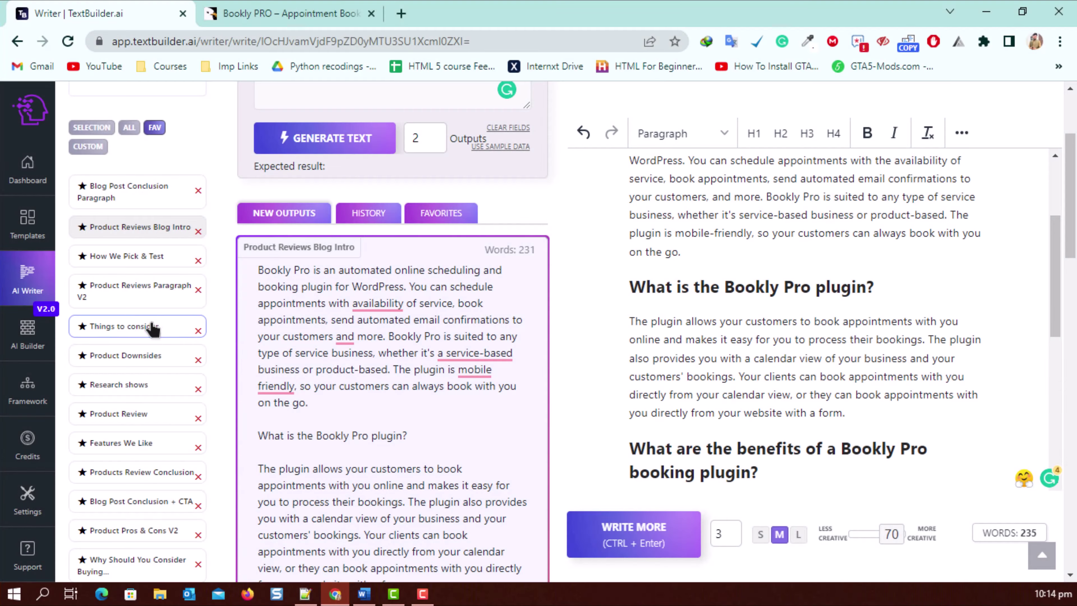
pyautogui.scroll(-4, 144, 331)
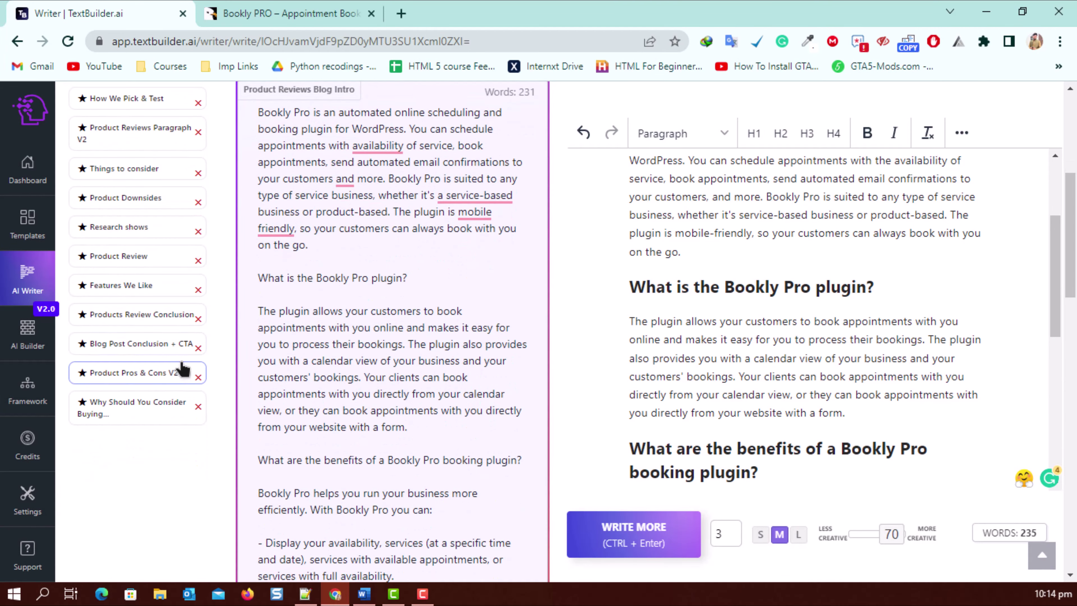
pyautogui.click(126, 291)
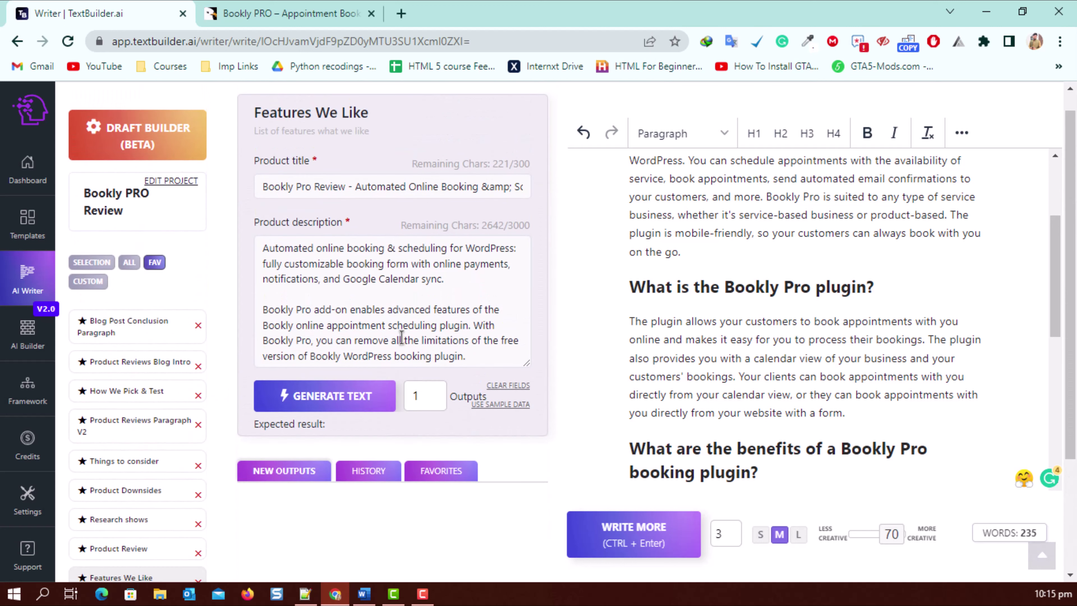
pyautogui.click(432, 393)
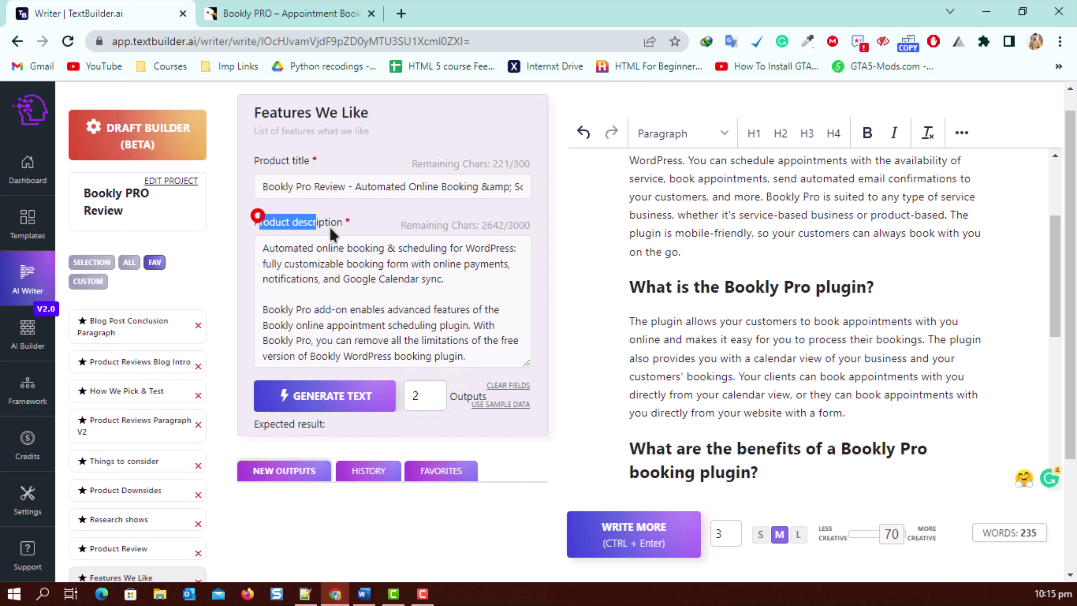
pyautogui.moveTo(264, 160); pyautogui.dragTo(303, 165)
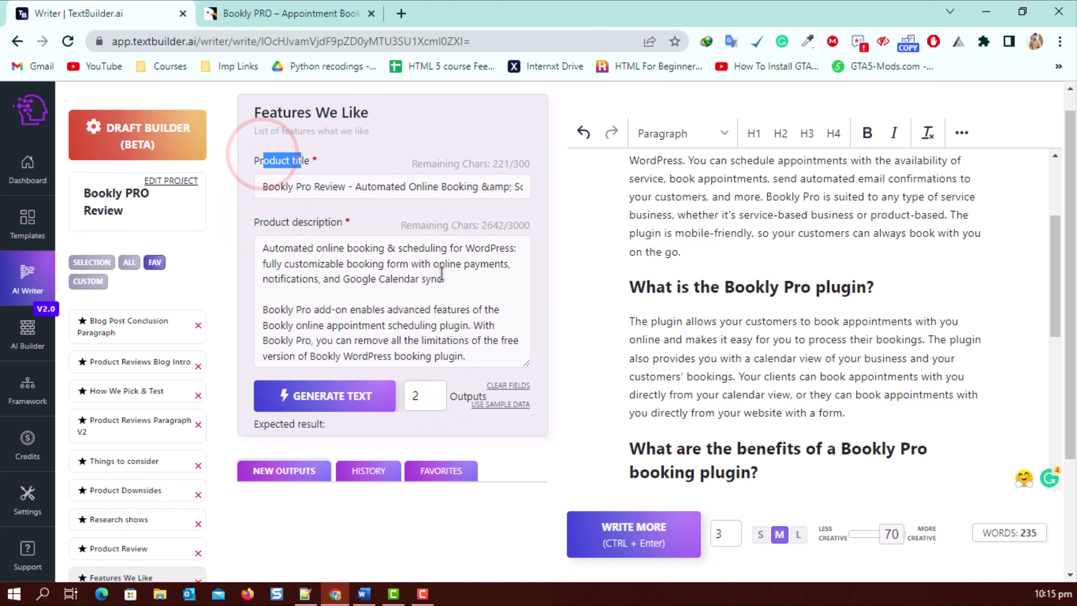
pyautogui.scroll(-2, 378, 296)
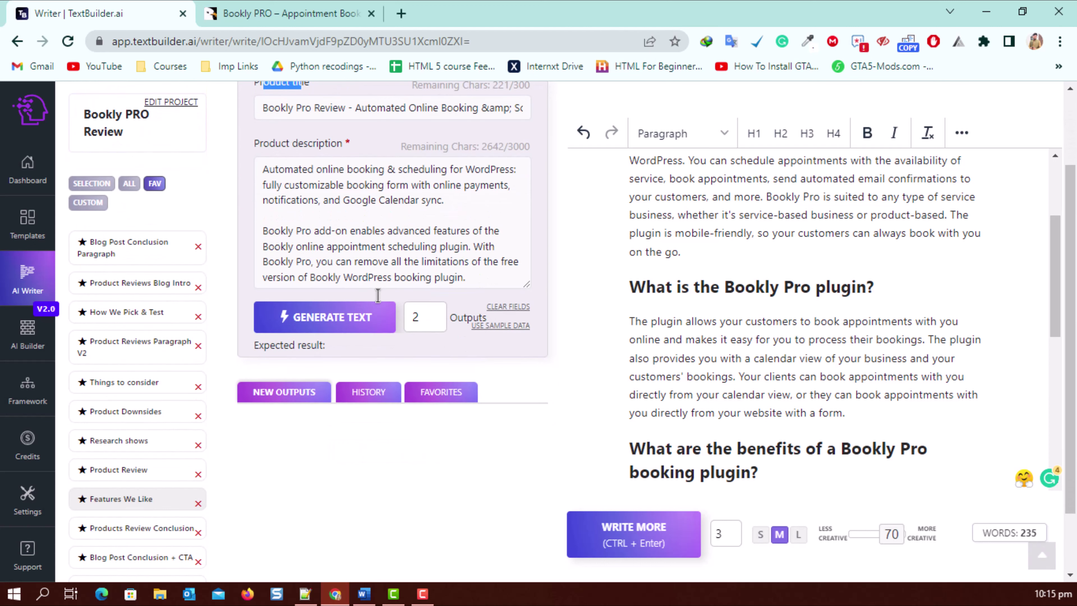
pyautogui.click(329, 319)
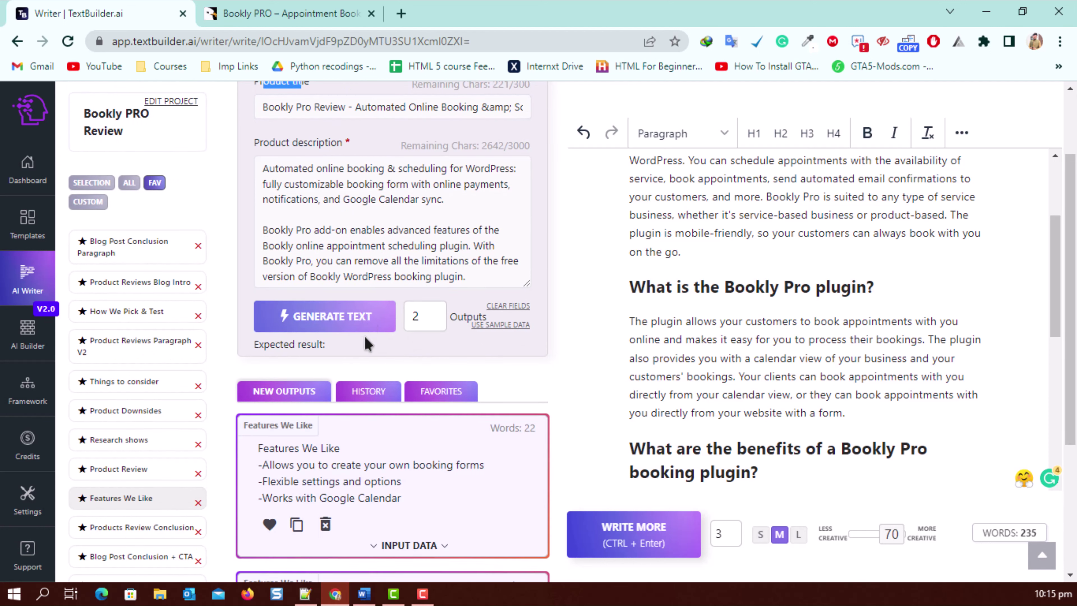
# Copy the second Features We Like output to the end of the document and separate its title line from the list.
pyautogui.scroll(-5, 358, 322)
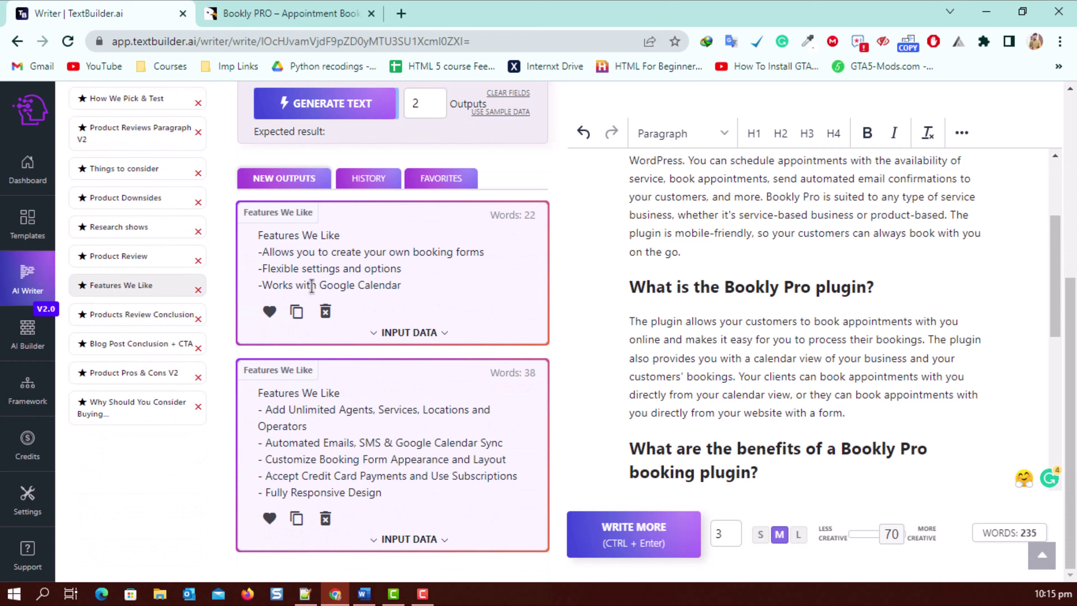
pyautogui.click(296, 518)
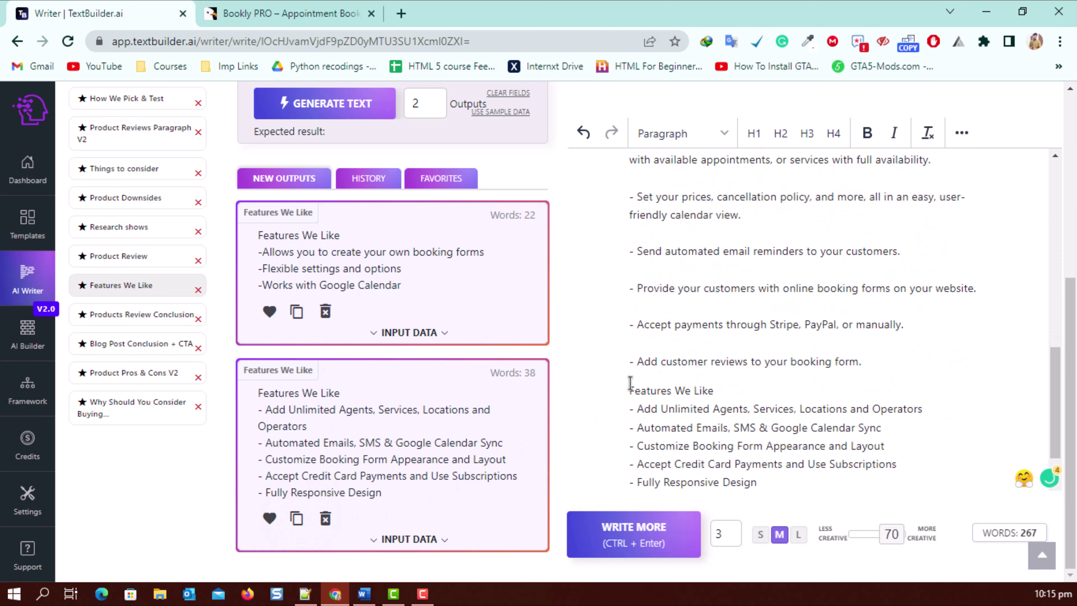
pyautogui.click(628, 410)
pyautogui.press('BackSpace')
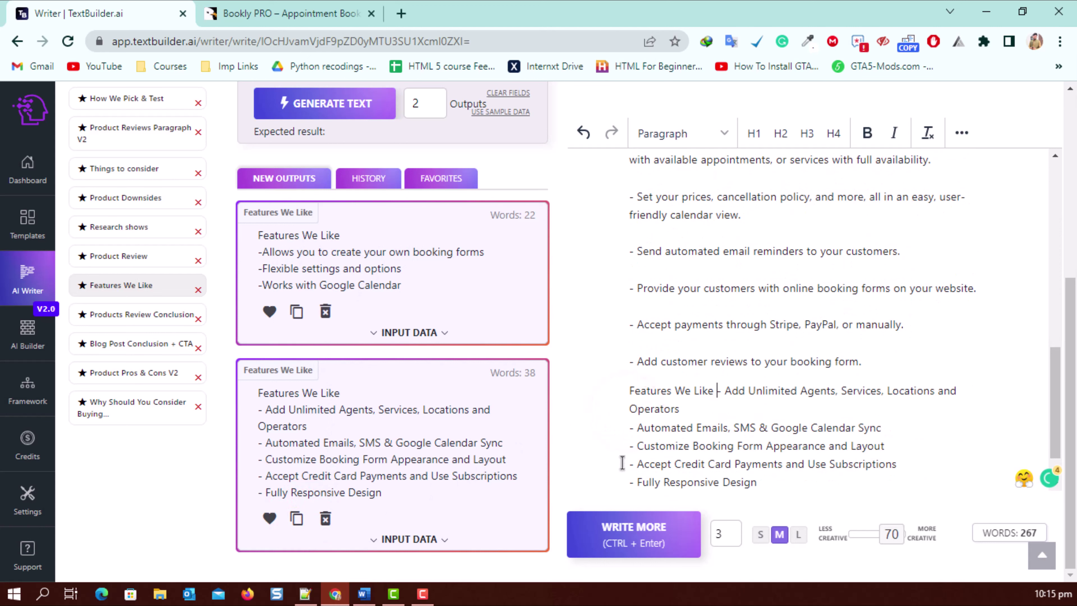
pyautogui.press('Return')
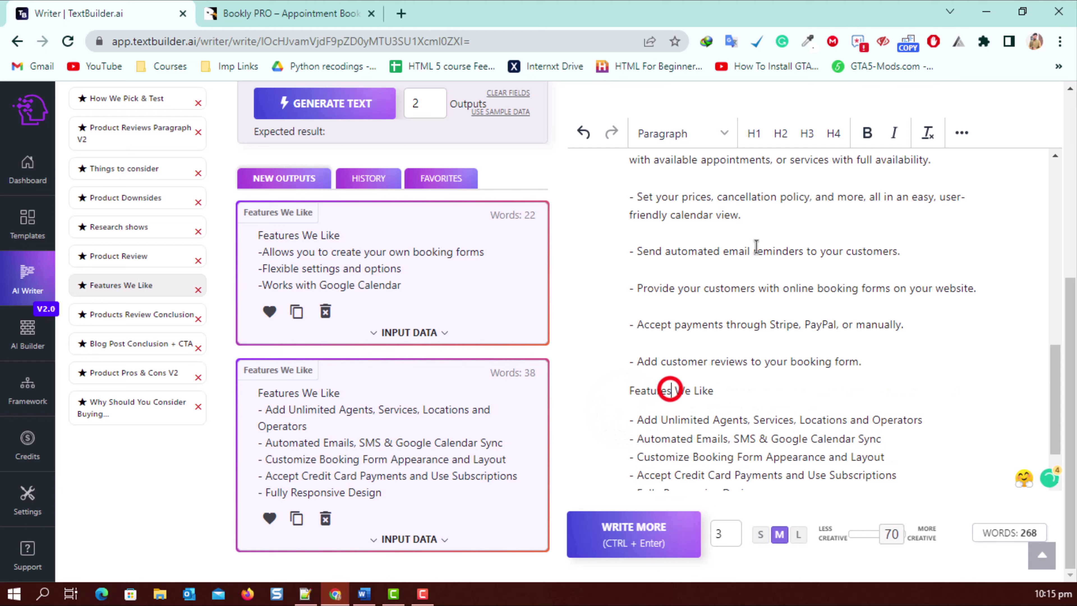
# Format the "Features We Like" line as Heading 2 and add an empty line after the feature list.
pyautogui.click(780, 133)
pyautogui.scroll(-2, 703, 391)
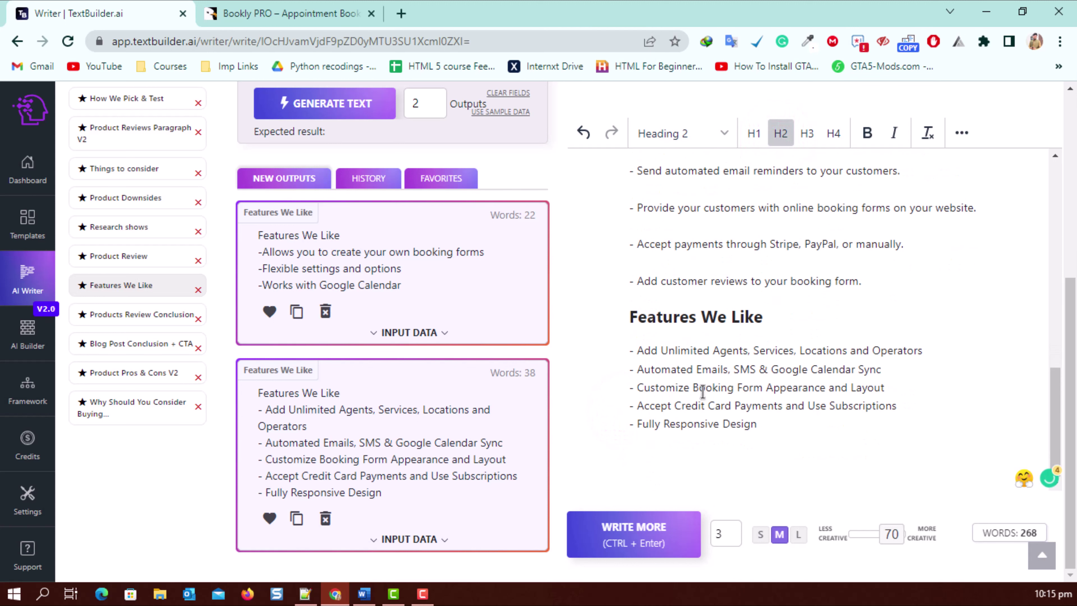
pyautogui.click(788, 438)
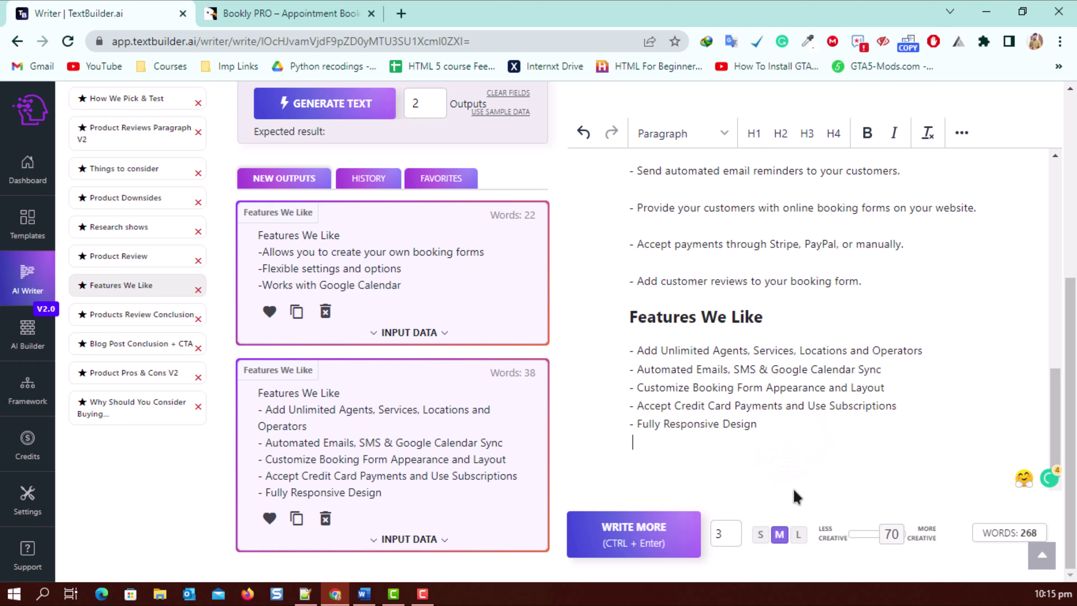
pyautogui.press('Return')
# In the How We Pick & Test template, replace the product with "Bookly PRO – Appointment Booking and Scheduling Software System", copied from the CodeCanyon page.
pyautogui.scroll(2, 120, 197)
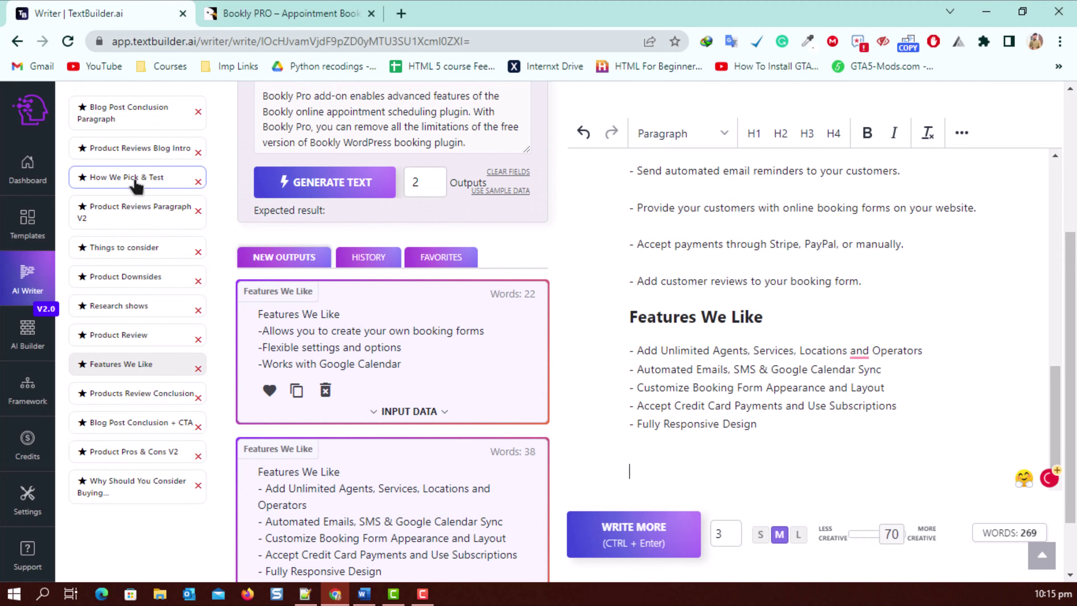
pyautogui.click(143, 179)
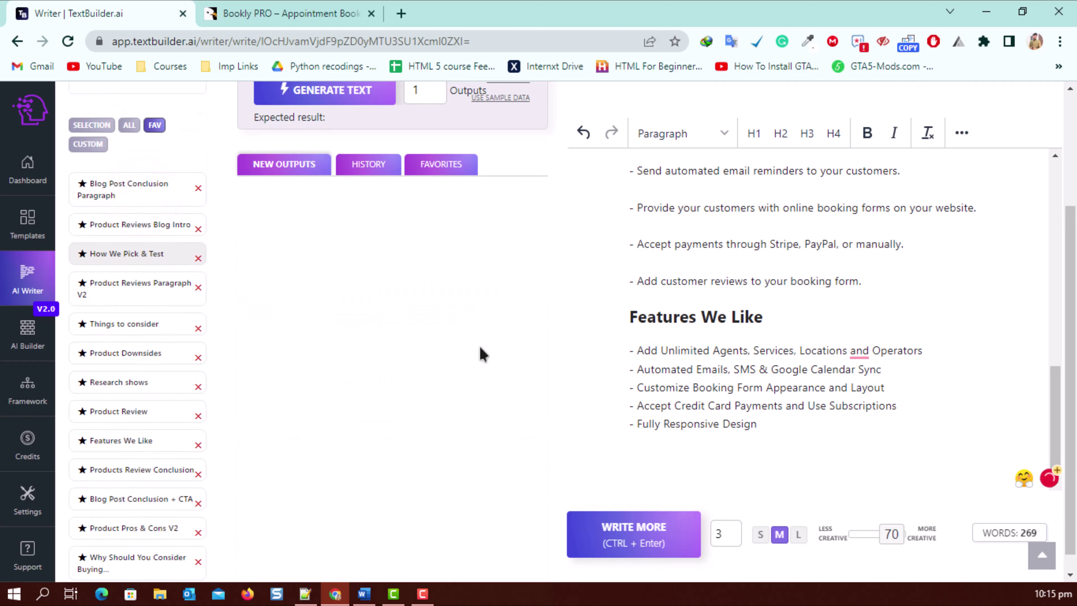
pyautogui.doubleClick(334, 209)
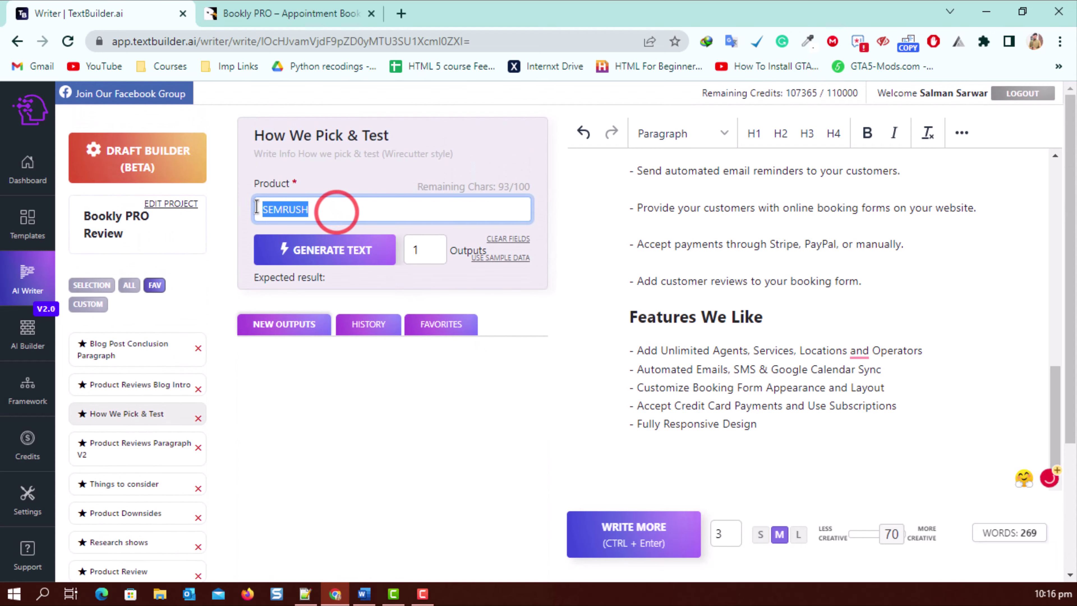
pyautogui.scroll(1, 677, 237)
pyautogui.scroll(5, 679, 240)
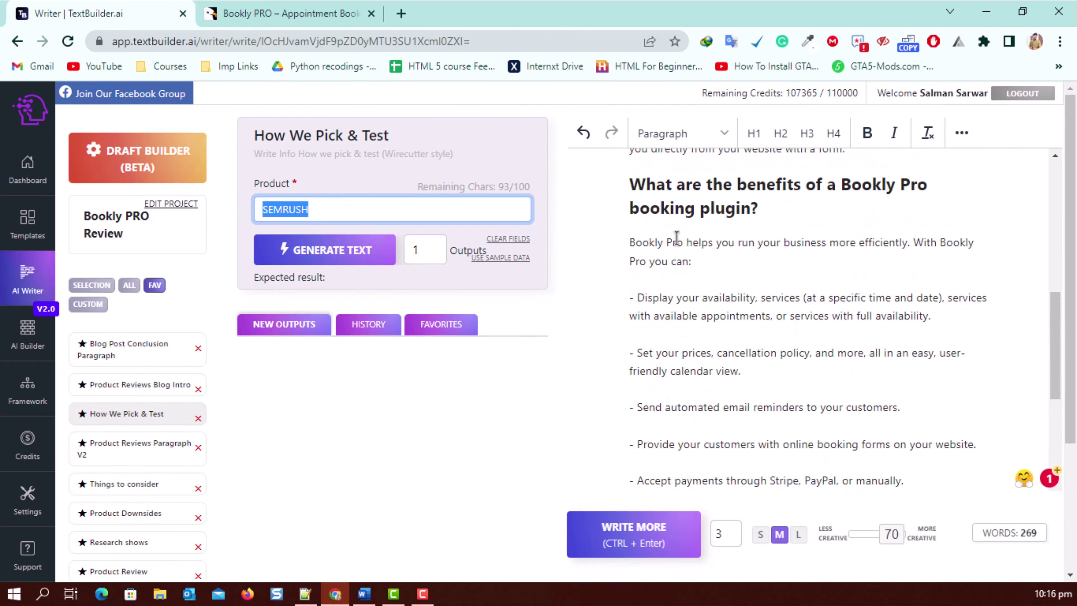
pyautogui.click(314, 12)
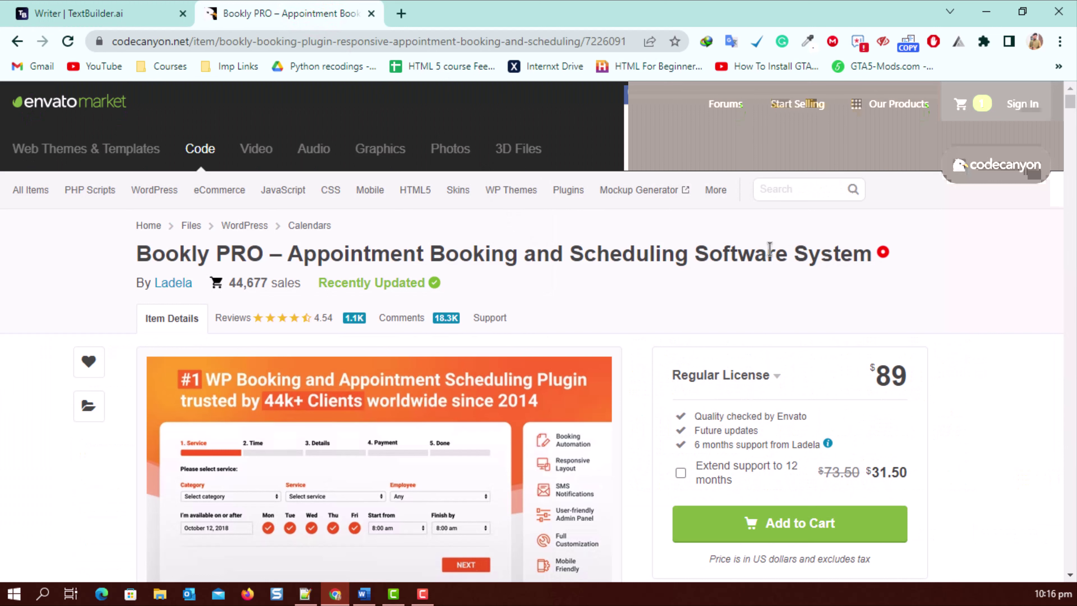
pyautogui.moveTo(882, 253); pyautogui.dragTo(97, 250)
pyautogui.hotkey('ctrl', 'c')
pyautogui.click(135, 13)
pyautogui.hotkey('ctrl', 'v')
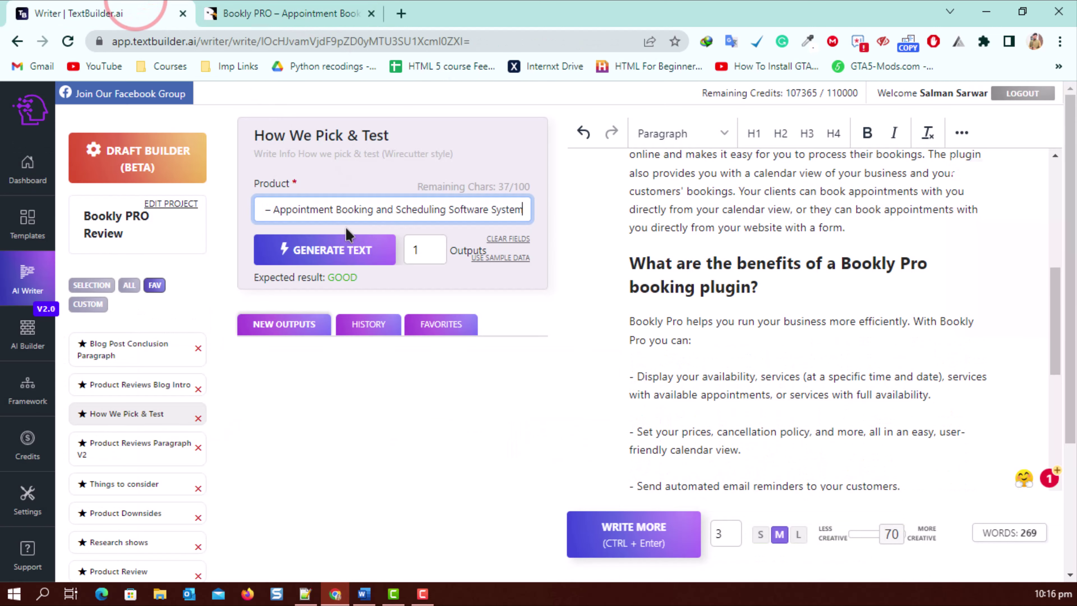
# Set the number of outputs to 2 and generate the How We Pick & Test text.
pyautogui.tripleClick(521, 213)
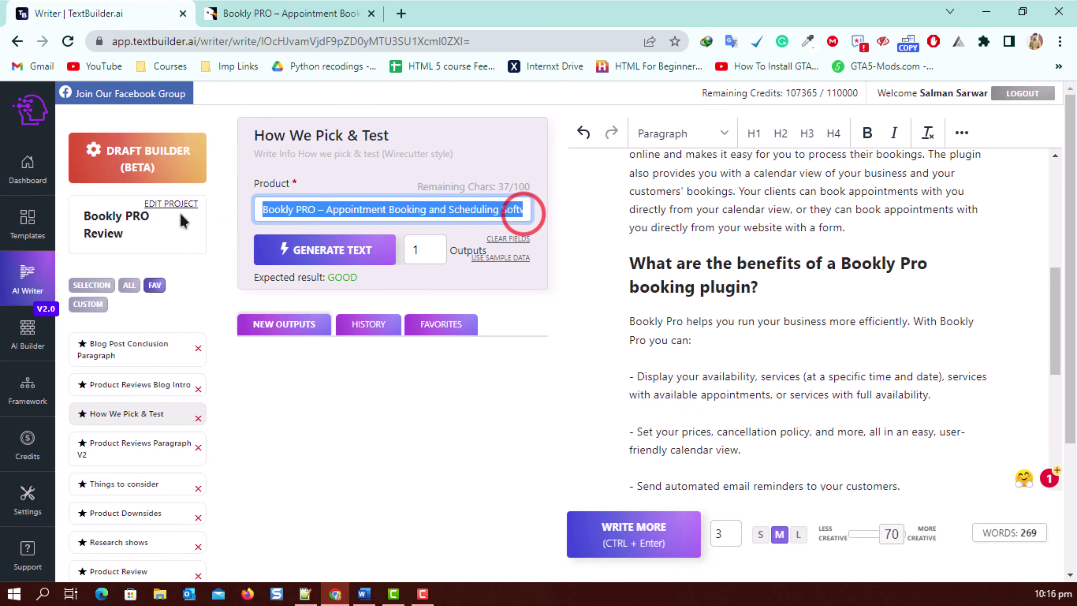
pyautogui.click(432, 246)
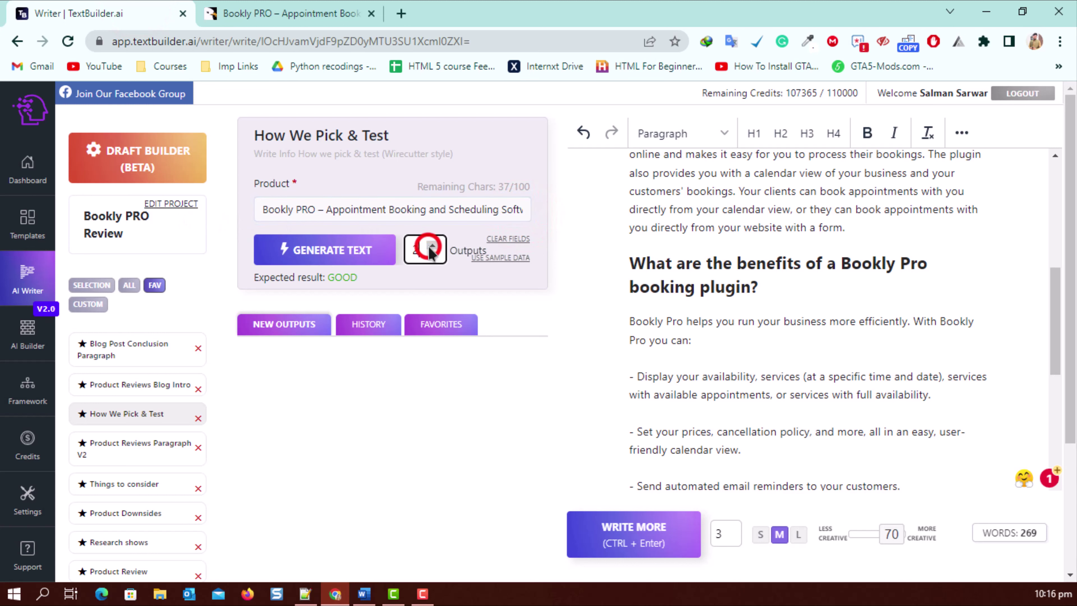
pyautogui.click(324, 249)
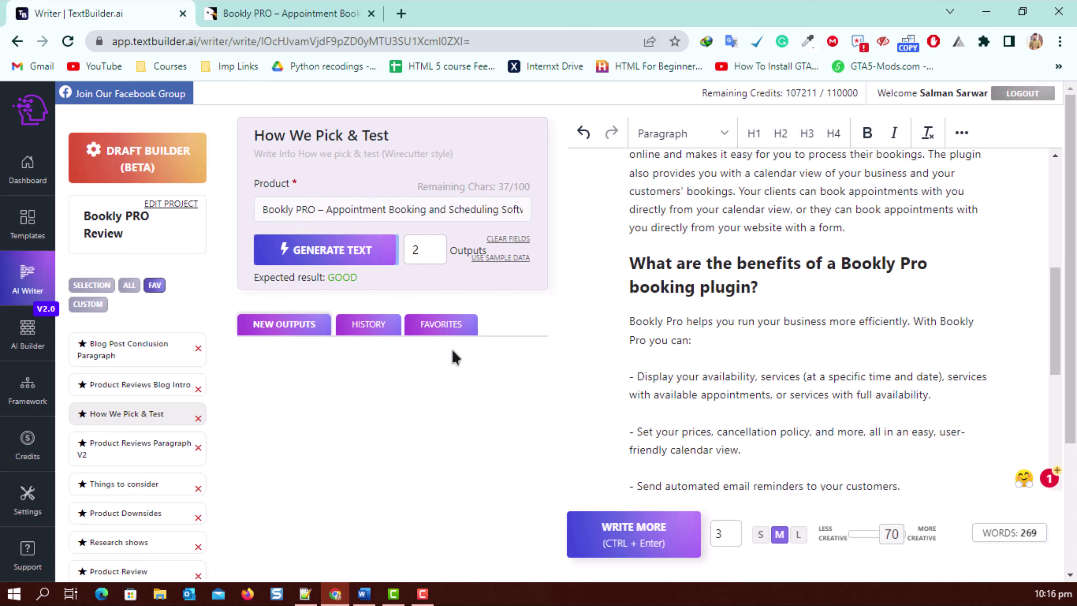
# Read through the two generated How We Pick & Test outputs and copy the first one.
pyautogui.scroll(-5, 320, 250)
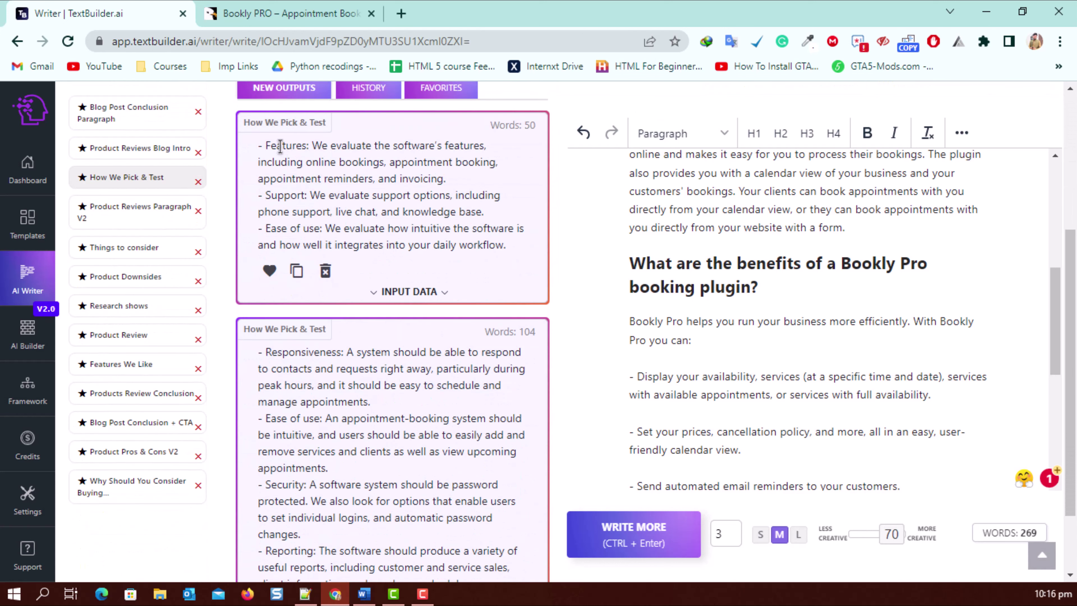
pyautogui.click(271, 144)
pyautogui.moveTo(316, 145); pyautogui.dragTo(470, 174)
pyautogui.click(270, 199)
pyautogui.moveTo(271, 227); pyautogui.dragTo(343, 228)
pyautogui.scroll(-2, 352, 265)
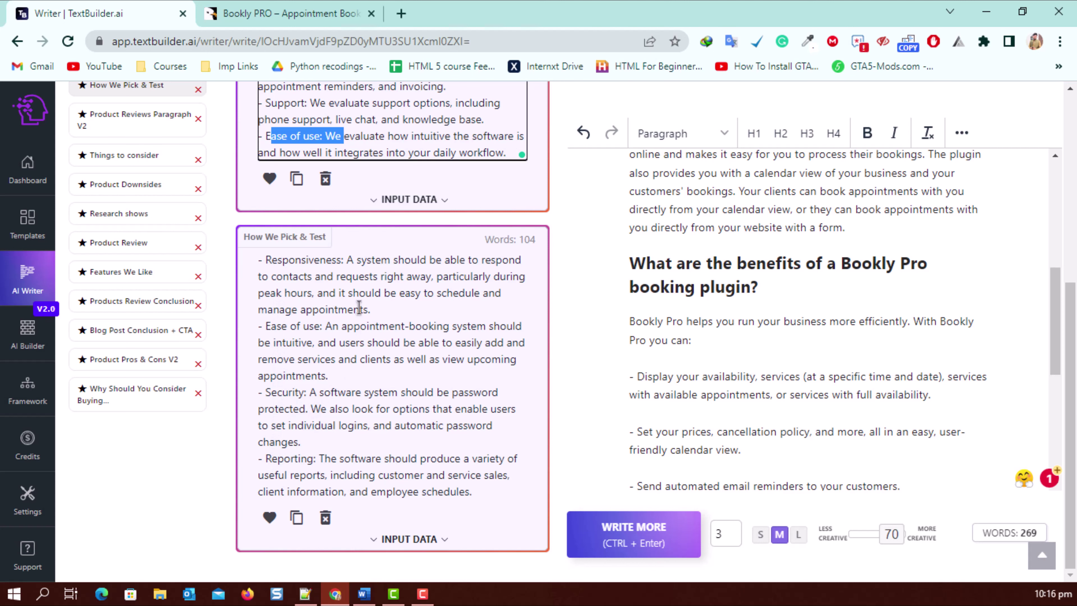
pyautogui.click(296, 180)
# Copy the template title "How We Pick & Test" and paste it on a new line below the Features We Like list.
pyautogui.scroll(4, 594, 238)
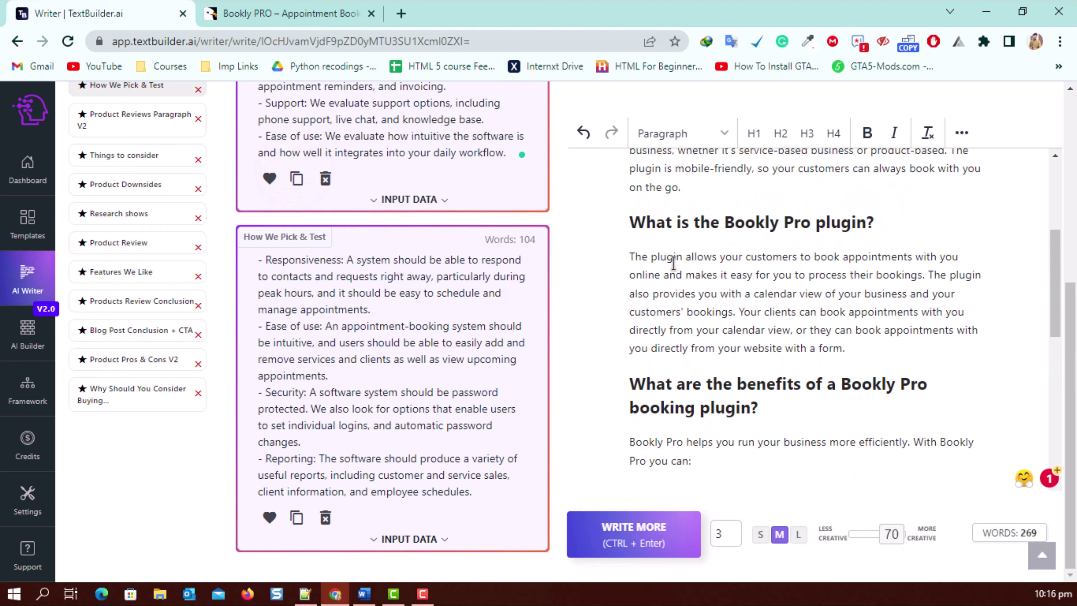
pyautogui.scroll(5, 411, 170)
pyautogui.scroll(2, 415, 216)
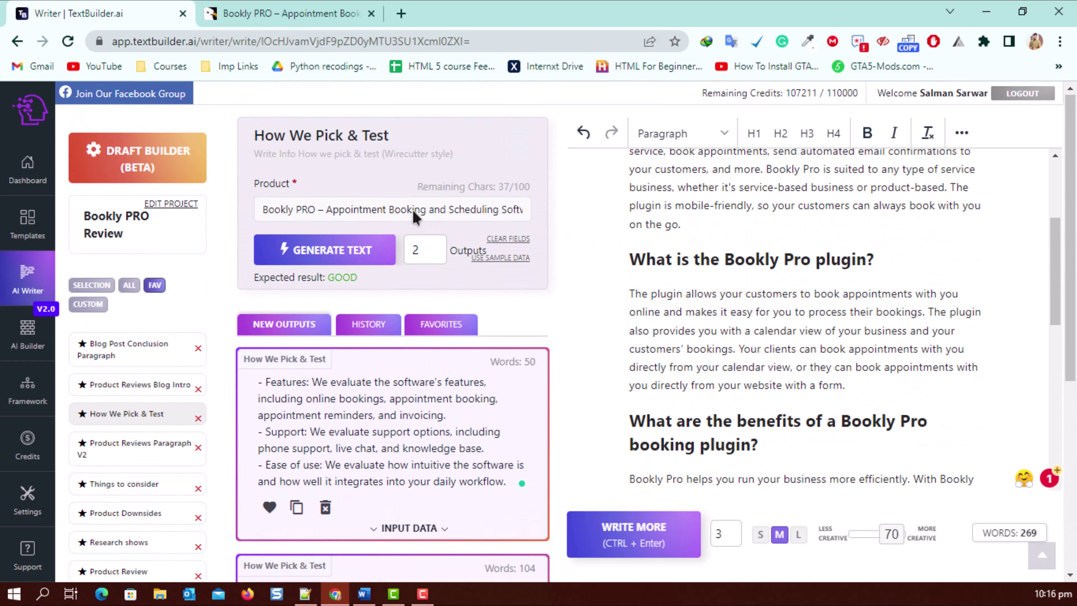
pyautogui.tripleClick(402, 140)
pyautogui.scroll(-8, 704, 279)
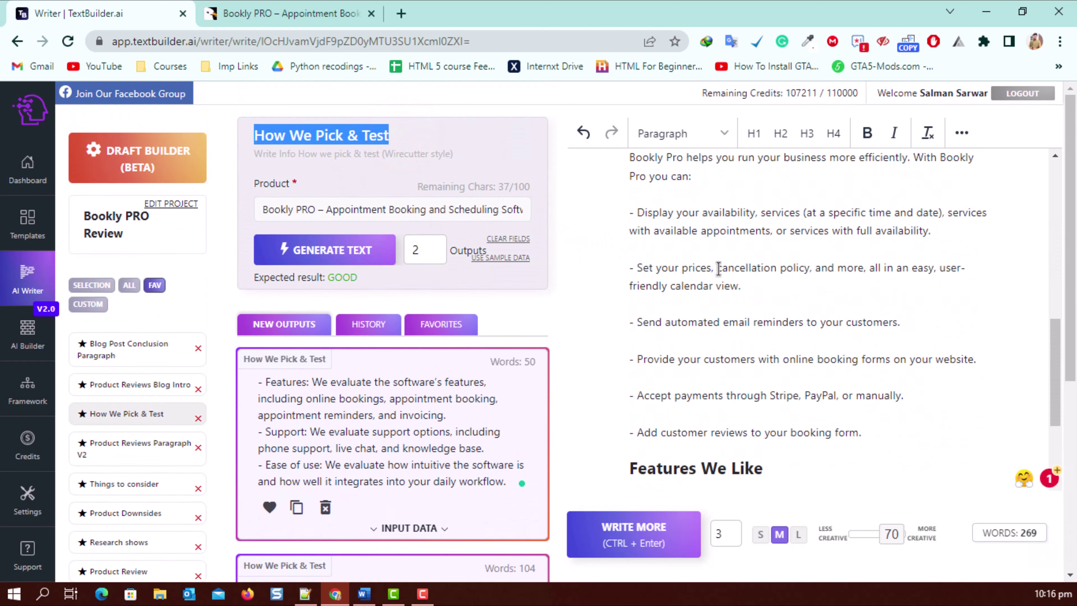
pyautogui.scroll(-2, 704, 279)
pyautogui.click(749, 455)
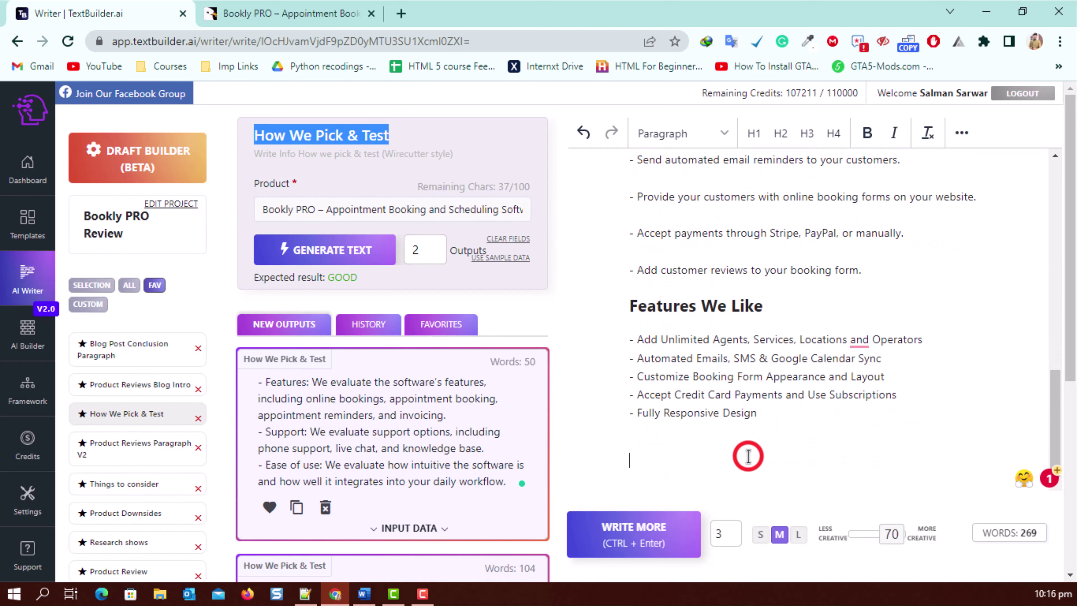
pyautogui.scroll(1, 739, 448)
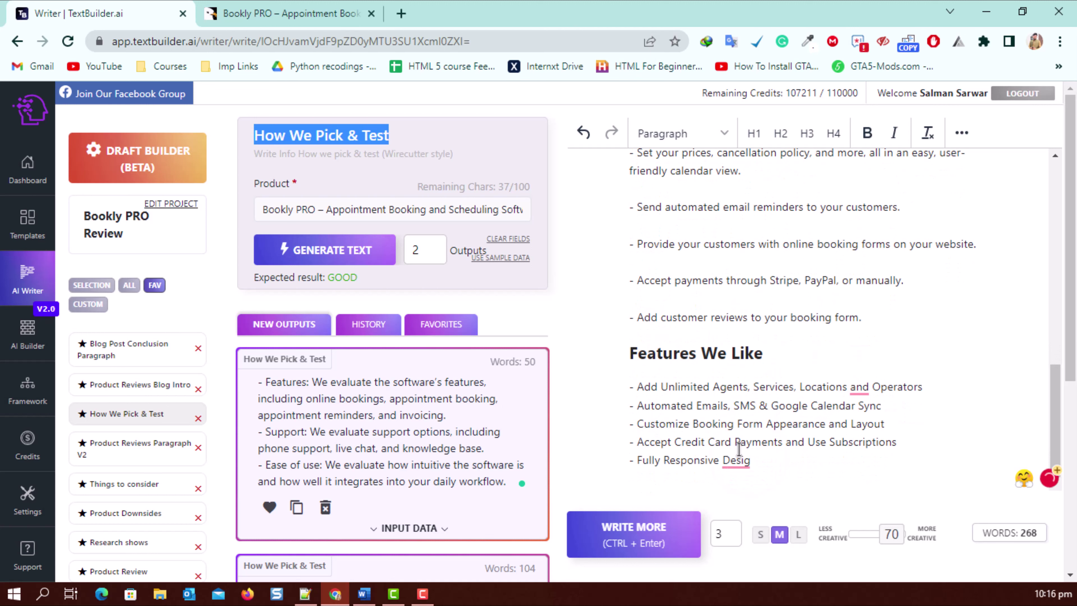
pyautogui.write('n')
pyautogui.press('Return')
pyautogui.hotkey('ctrl', 'v')
# Format the "How We Pick & Test" line as Heading 2 and start a new paragraph beneath it.
pyautogui.hotkey('shift', 'Home')
pyautogui.click(781, 133)
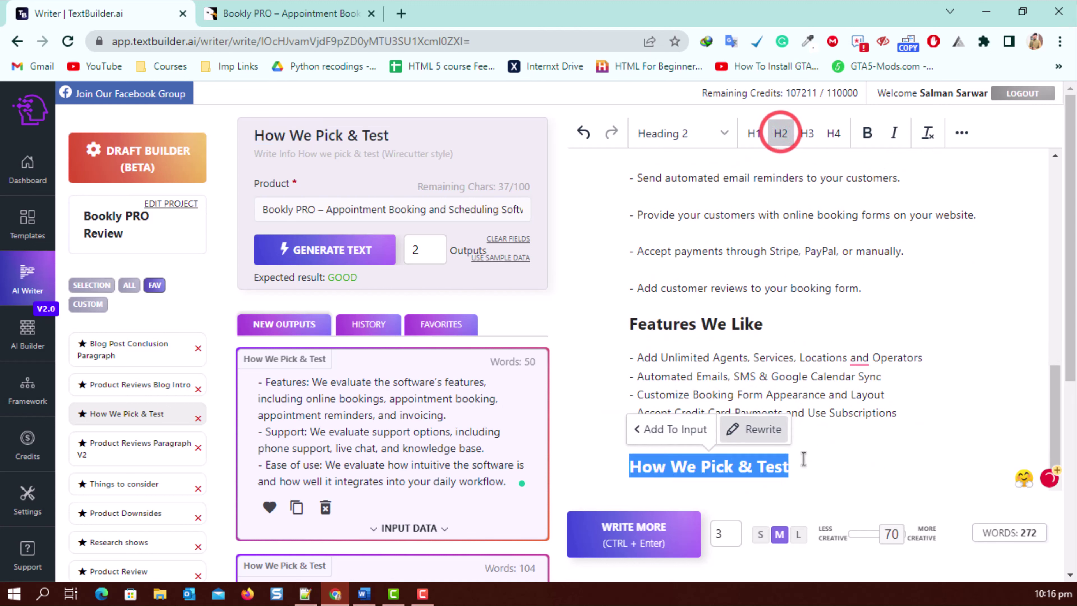
pyautogui.click(828, 475)
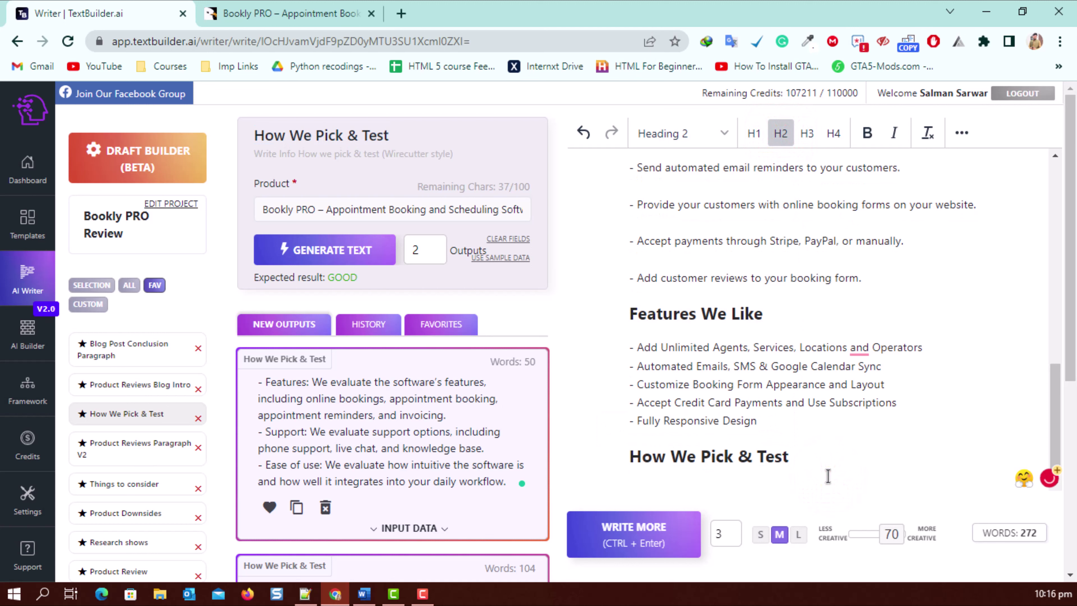
pyautogui.press('Return')
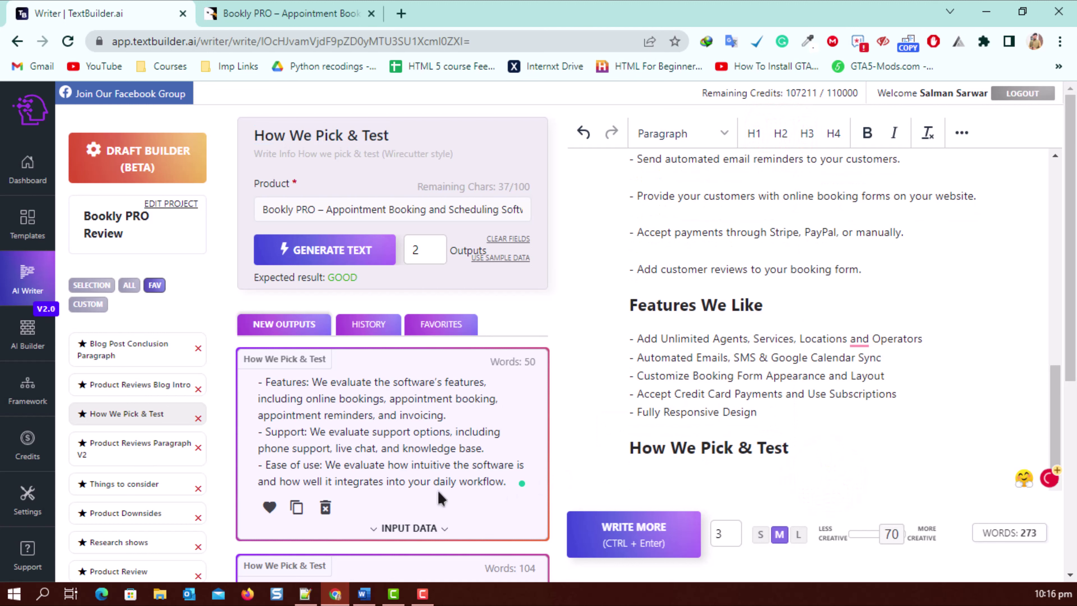
# Copy the first generated How We Pick & Test output and paste it beneath the "How We Pick & Test" heading.
pyautogui.click(295, 505)
pyautogui.click(680, 491)
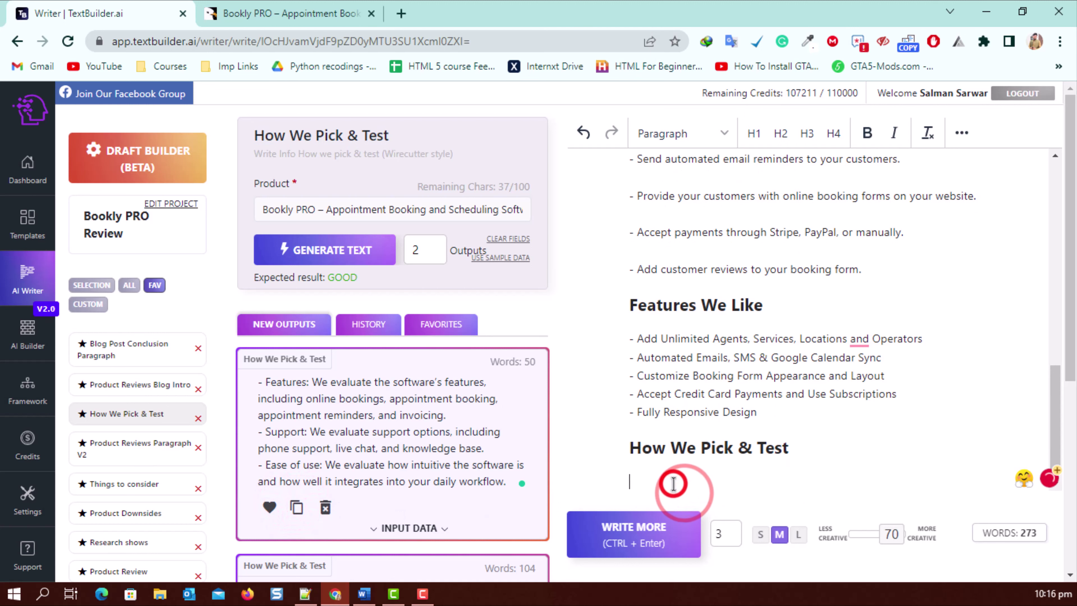
pyautogui.hotkey('ctrl', 'v')
# Make the bullet labels "Features", "Support" and "Ease of use" bold in the How We Pick & Test list.
pyautogui.doubleClick(639, 374)
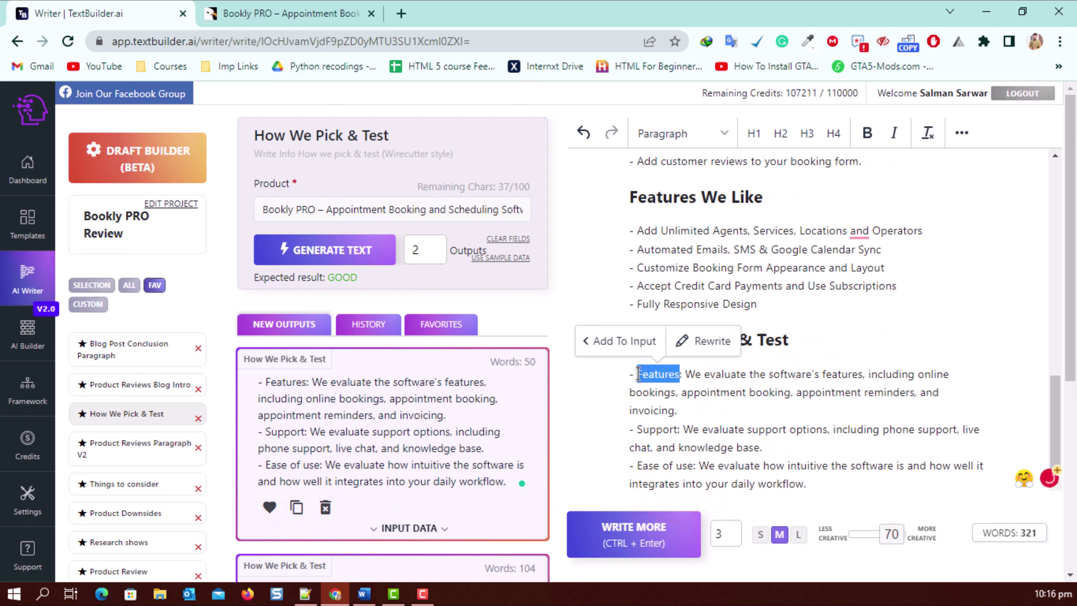
pyautogui.hotkey('ctrl', 'b')
pyautogui.moveTo(680, 429); pyautogui.dragTo(695, 466)
pyautogui.hotkey('ctrl', 'b')
pyautogui.hotkey('ctrl', 'b')
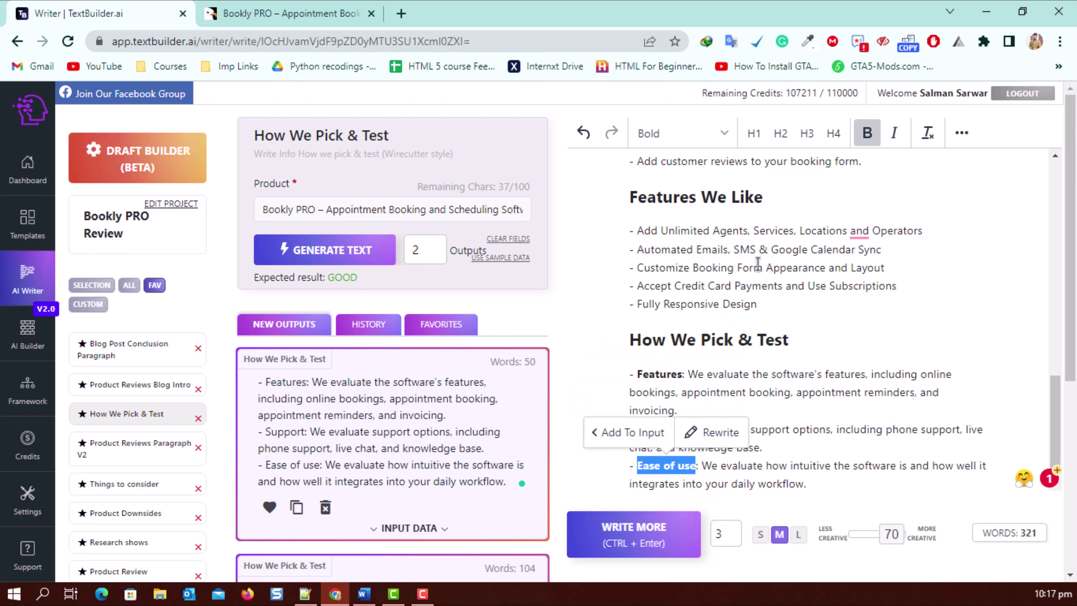
# Copy the second How We Pick & Test output and paste it on a new line after the "Ease of use" bullet.
pyautogui.scroll(-4, 716, 431)
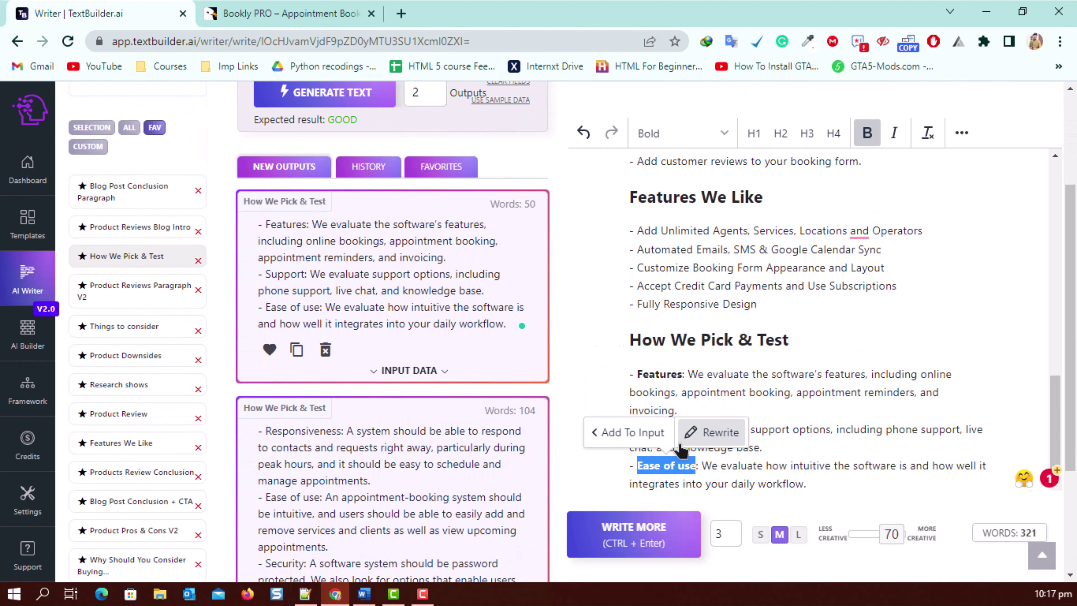
pyautogui.click(816, 487)
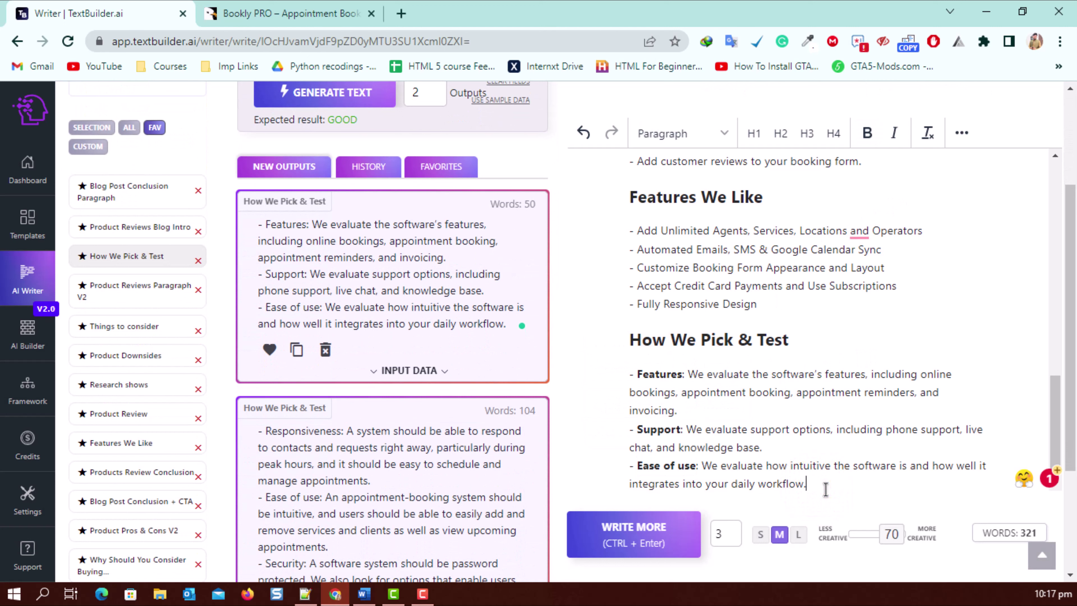
pyautogui.press('Return')
pyautogui.scroll(-4, 388, 456)
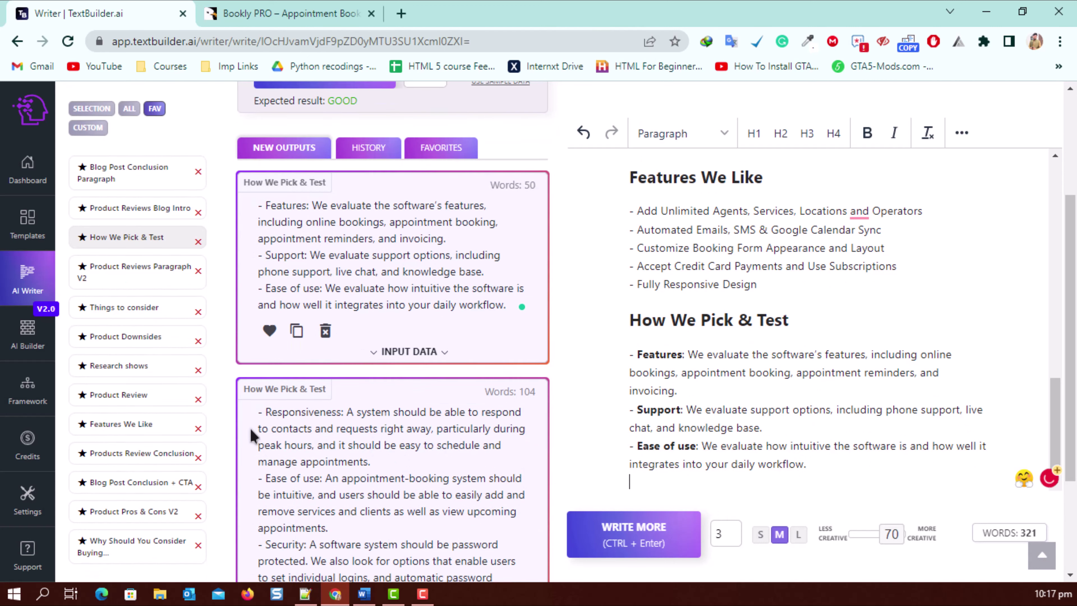
pyautogui.click(254, 261)
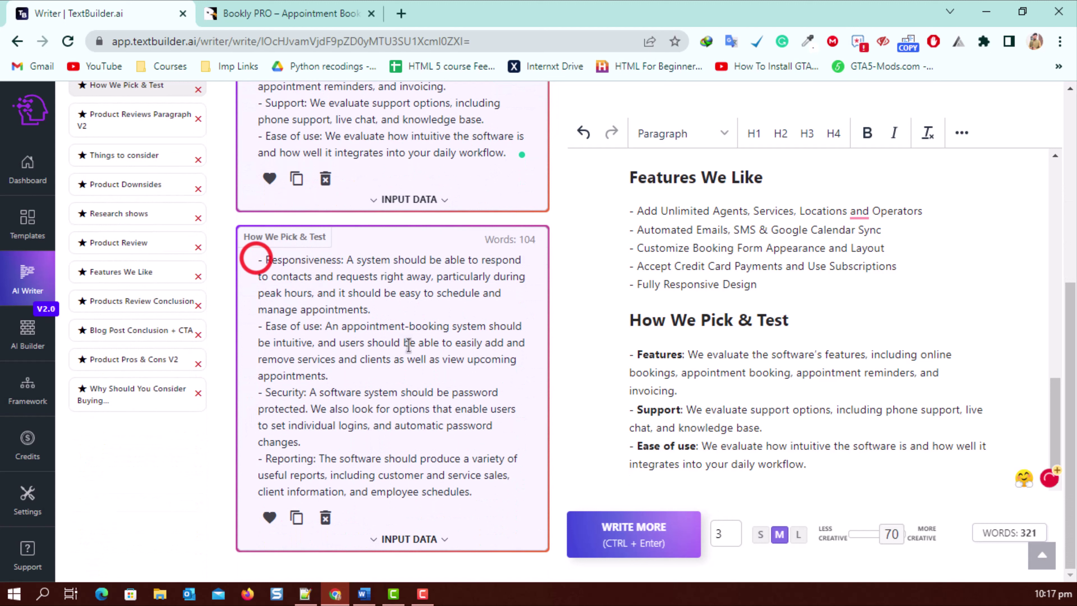
pyautogui.click(296, 517)
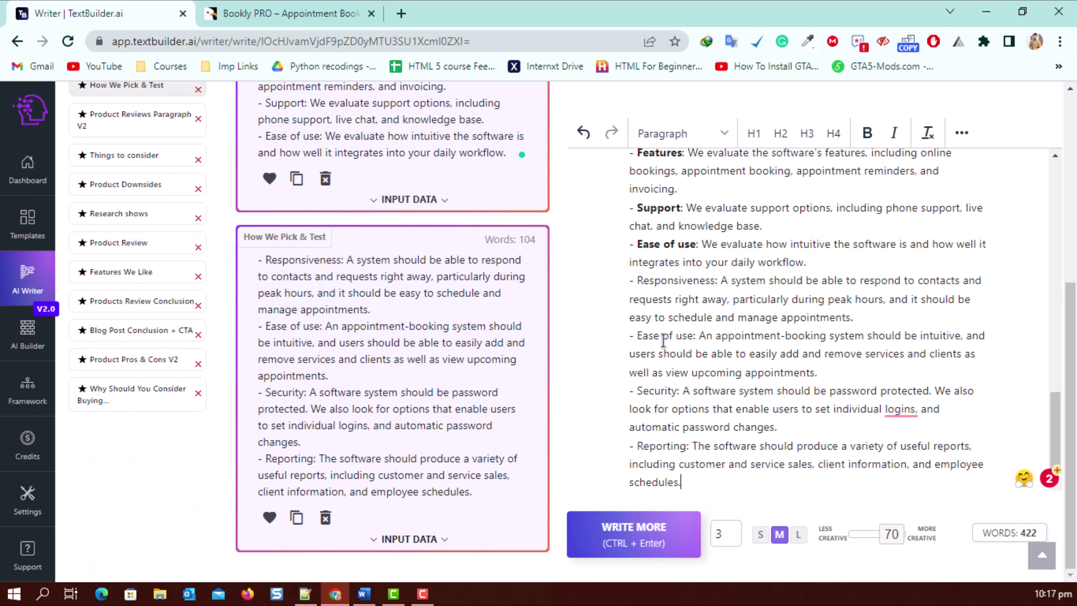
# Delete the duplicate "Ease of use" bullet from the newly pasted text, along with the blank line it leaves.
pyautogui.moveTo(631, 333); pyautogui.dragTo(829, 375)
pyautogui.press('BackSpace')
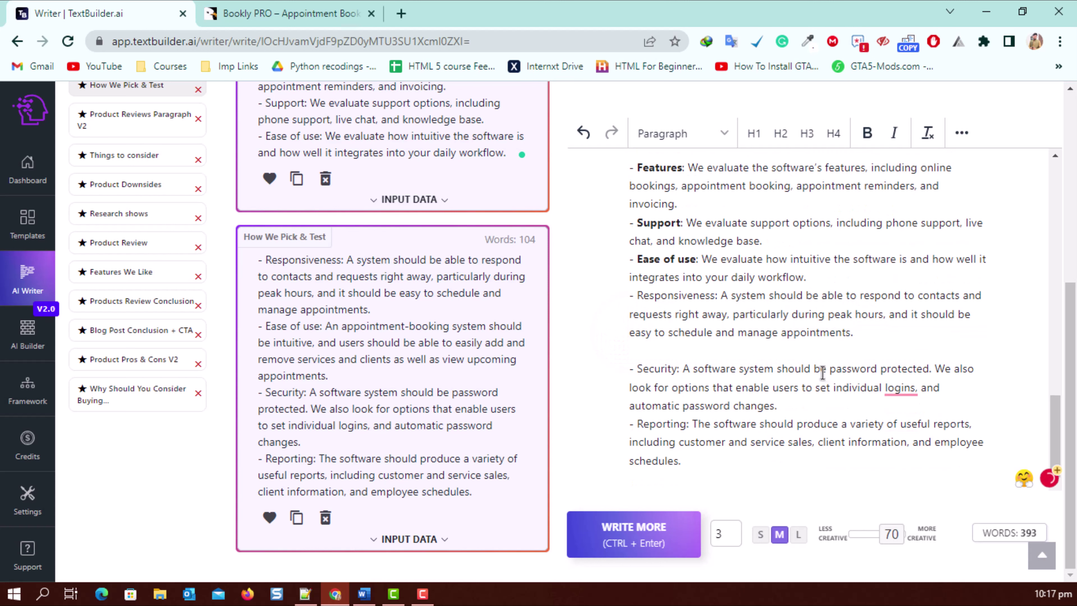
pyautogui.press('BackSpace')
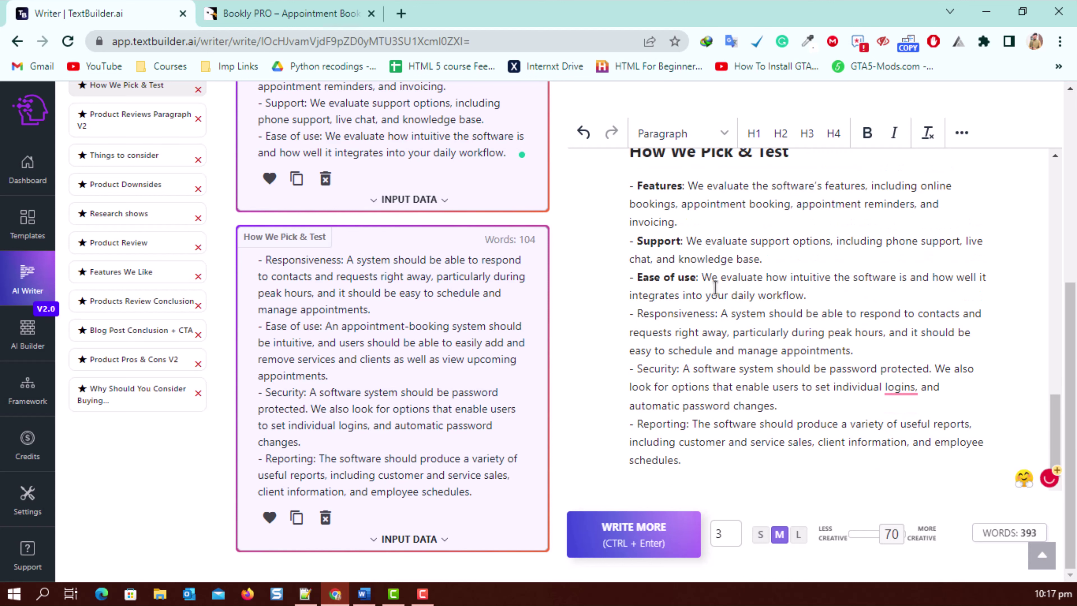
# Make the bullet labels "Responsiveness", "Security" and "Reporting" bold in the How We Pick & Test list.
pyautogui.doubleClick(717, 314)
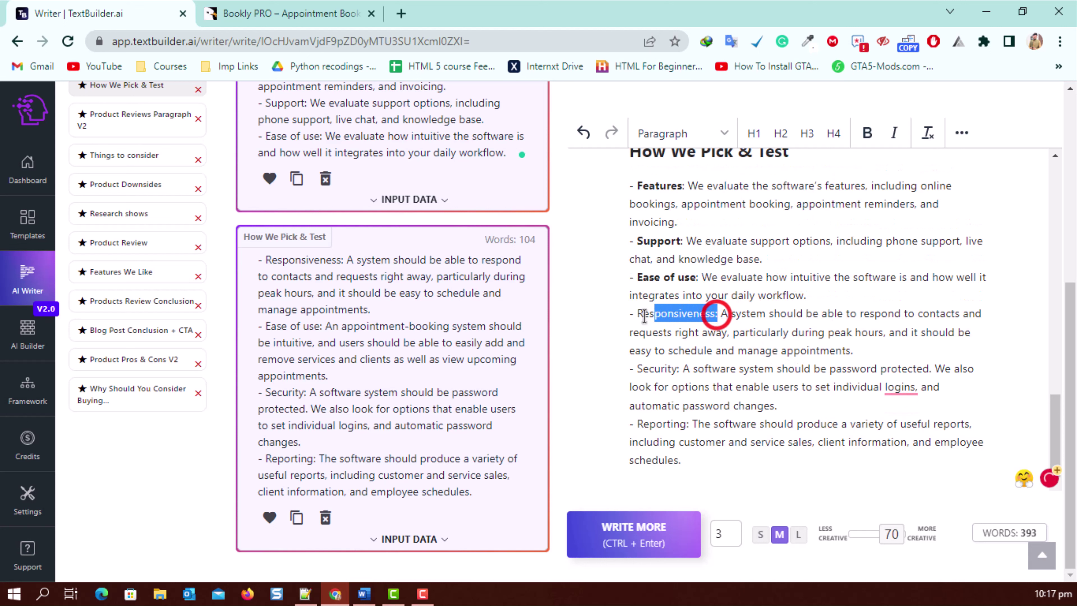
pyautogui.click(692, 314)
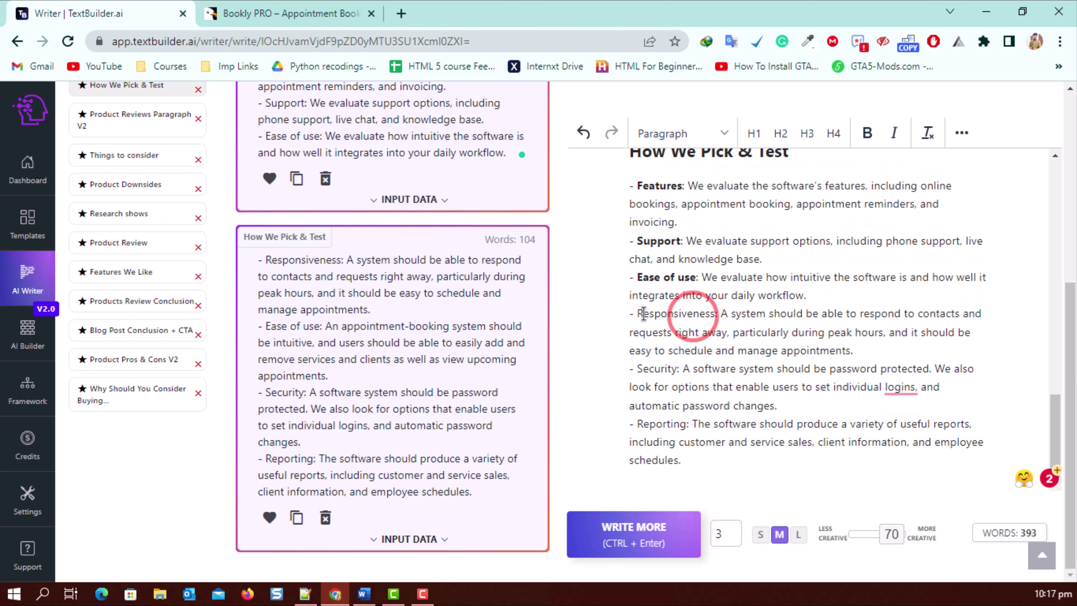
pyautogui.moveTo(638, 314); pyautogui.dragTo(714, 316)
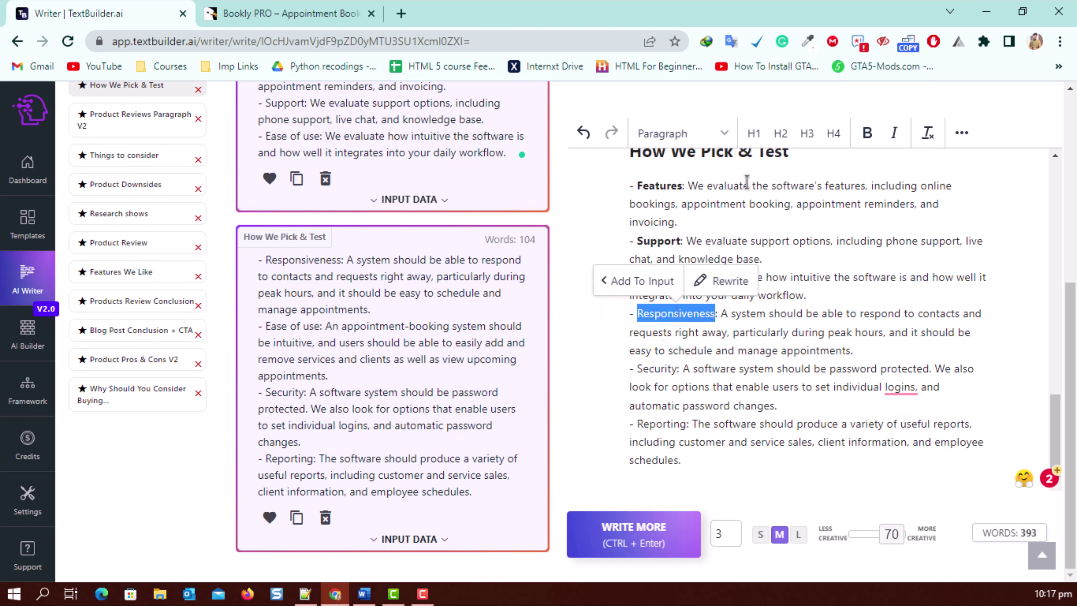
pyautogui.hotkey('ctrl', 'b')
pyautogui.moveTo(640, 372); pyautogui.dragTo(679, 370)
pyautogui.hotkey('ctrl', 'b')
pyautogui.moveTo(638, 423); pyautogui.dragTo(695, 425)
pyautogui.hotkey('ctrl', 'b')
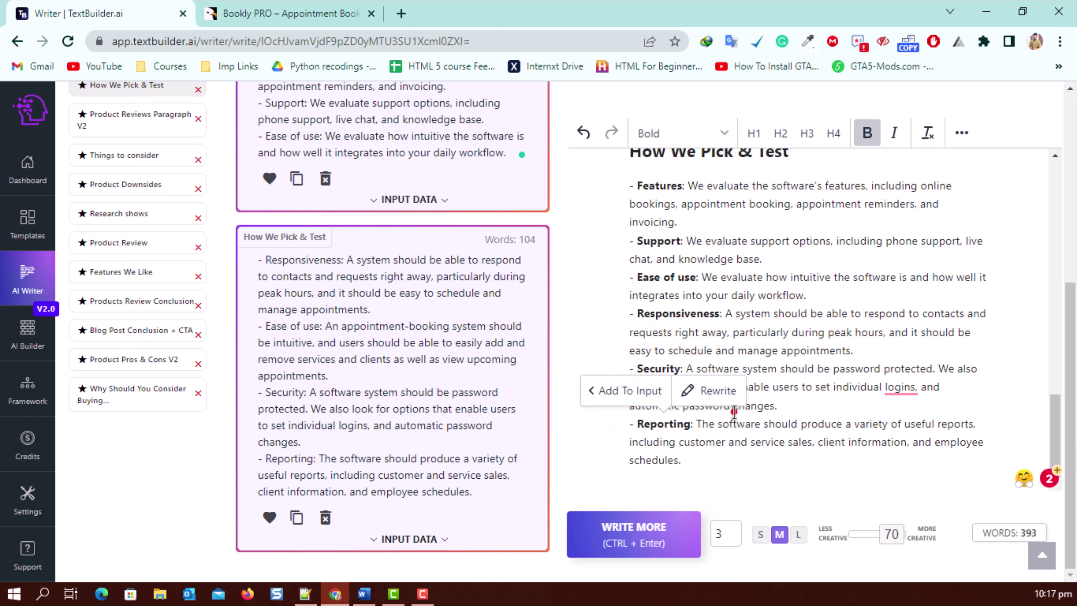
pyautogui.click(733, 407)
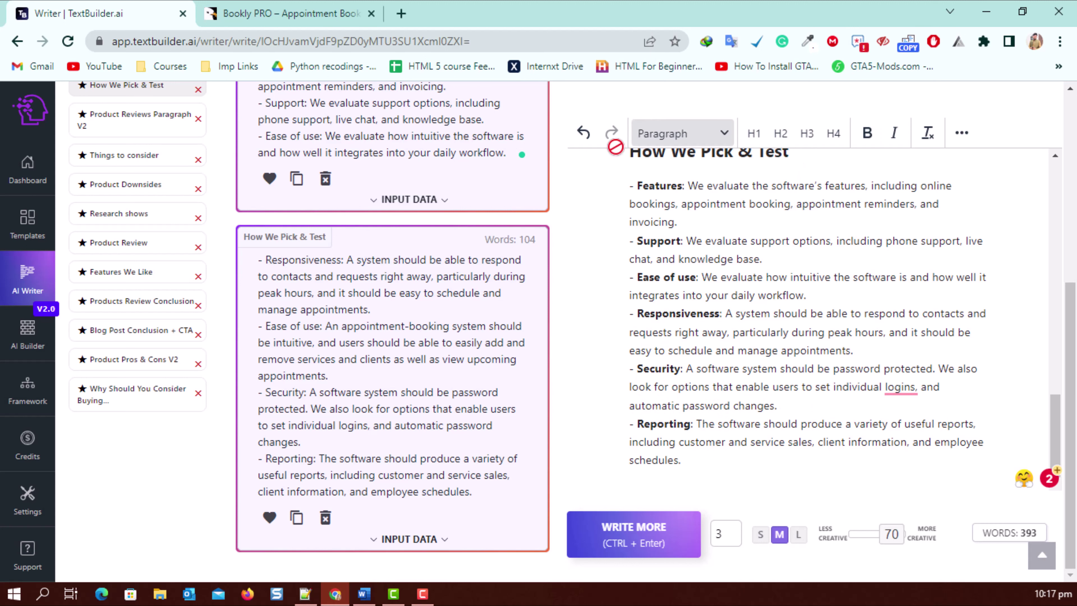
# Review the article's product feature bullets and its Features We Like and How We Pick & Test sections.
pyautogui.scroll(6, 742, 340)
pyautogui.scroll(-4, 697, 251)
pyautogui.scroll(2, 649, 193)
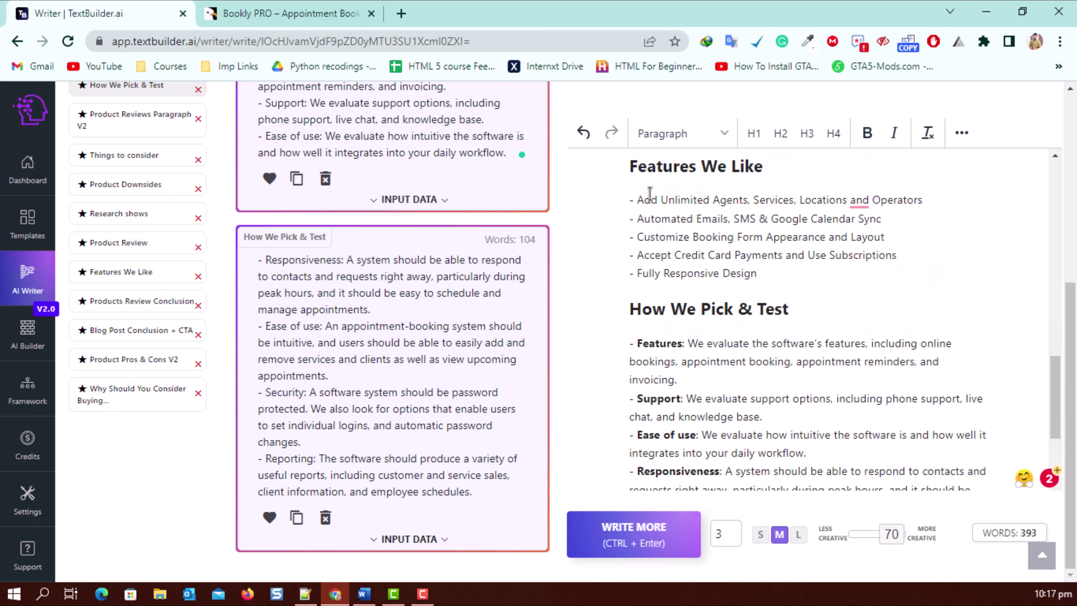
pyautogui.tripleClick(629, 314)
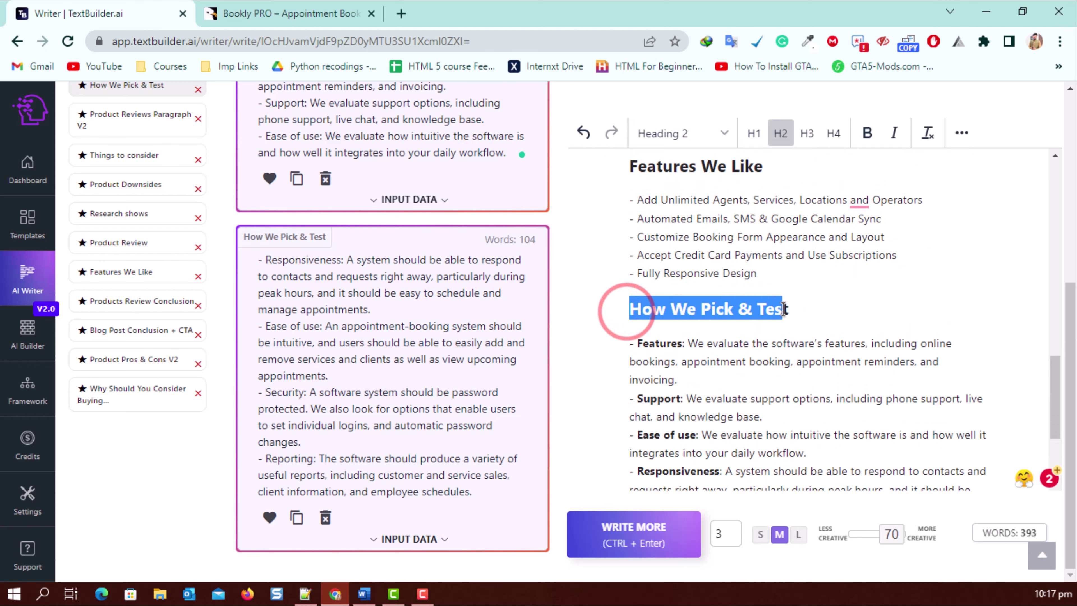
pyautogui.click(756, 313)
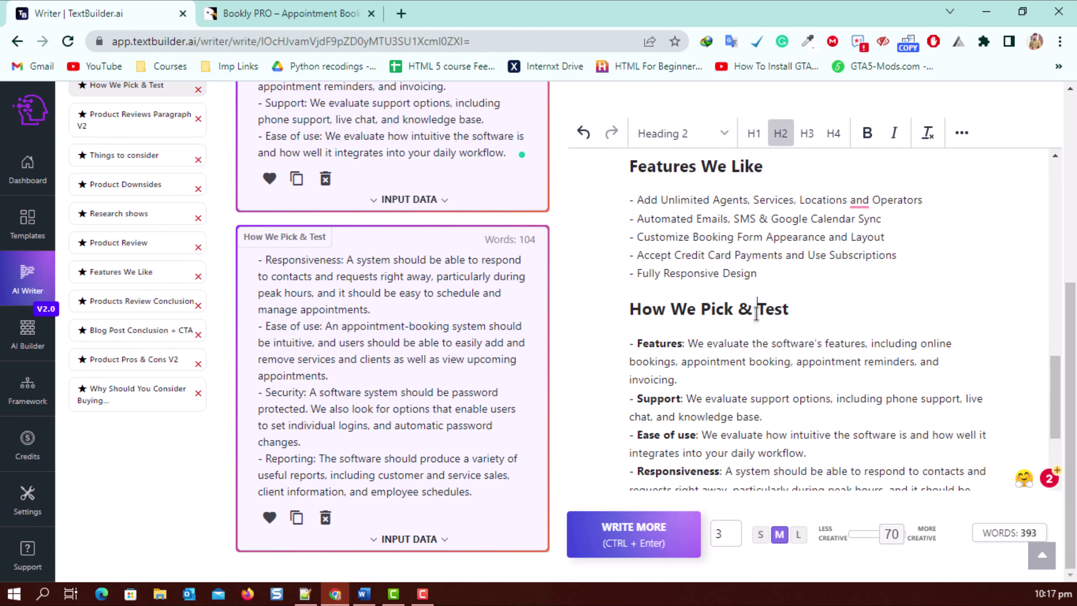
pyautogui.scroll(10, 683, 358)
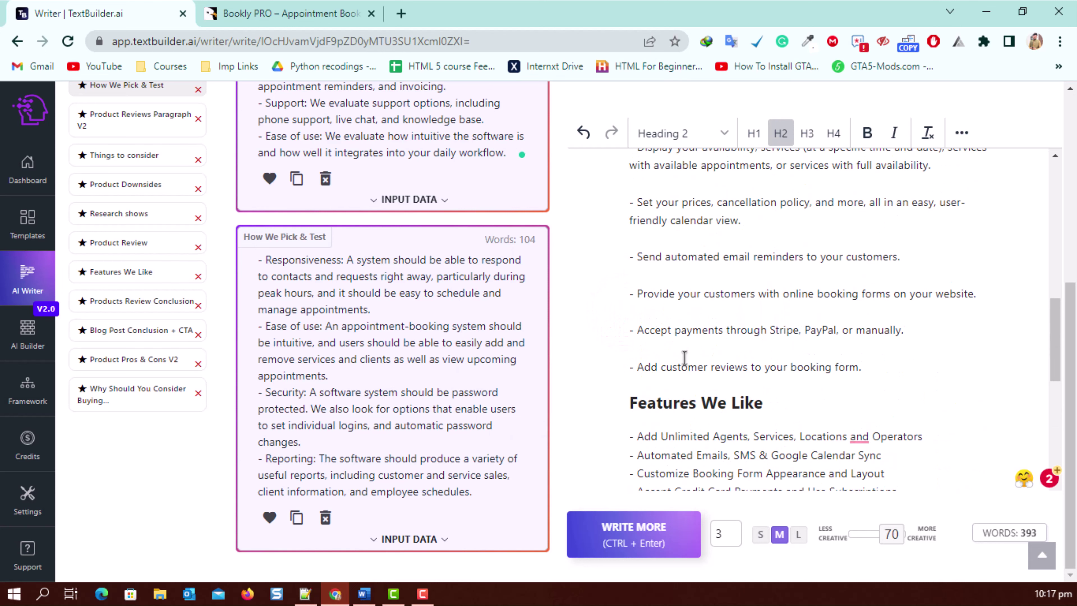
pyautogui.scroll(-14, 650, 361)
pyautogui.click(740, 463)
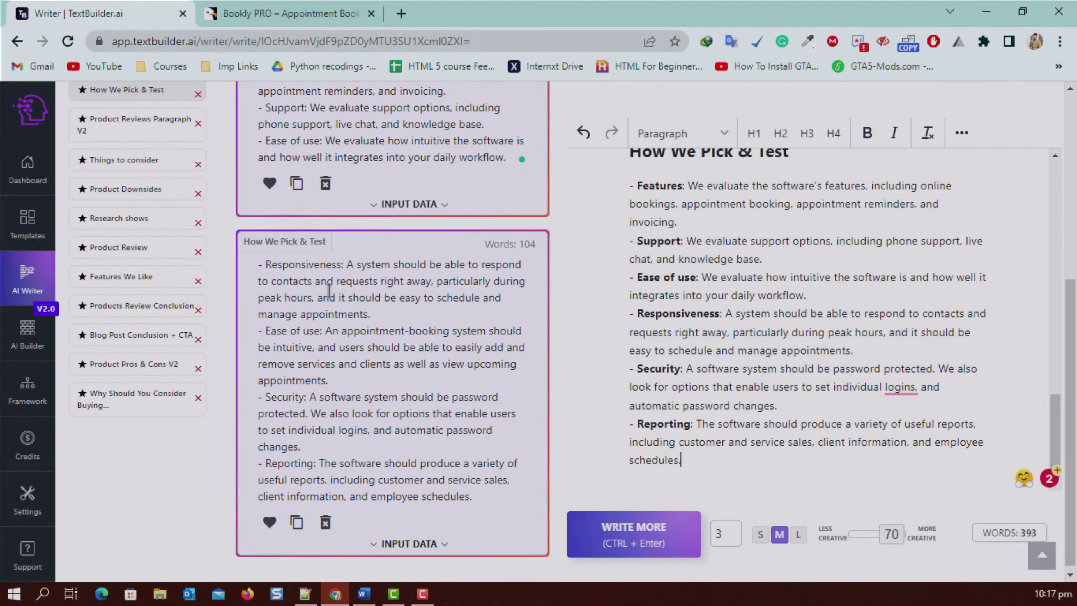
# Open the Things to consider template, set the number of outputs to 2 and generate the text.
pyautogui.scroll(2, 324, 288)
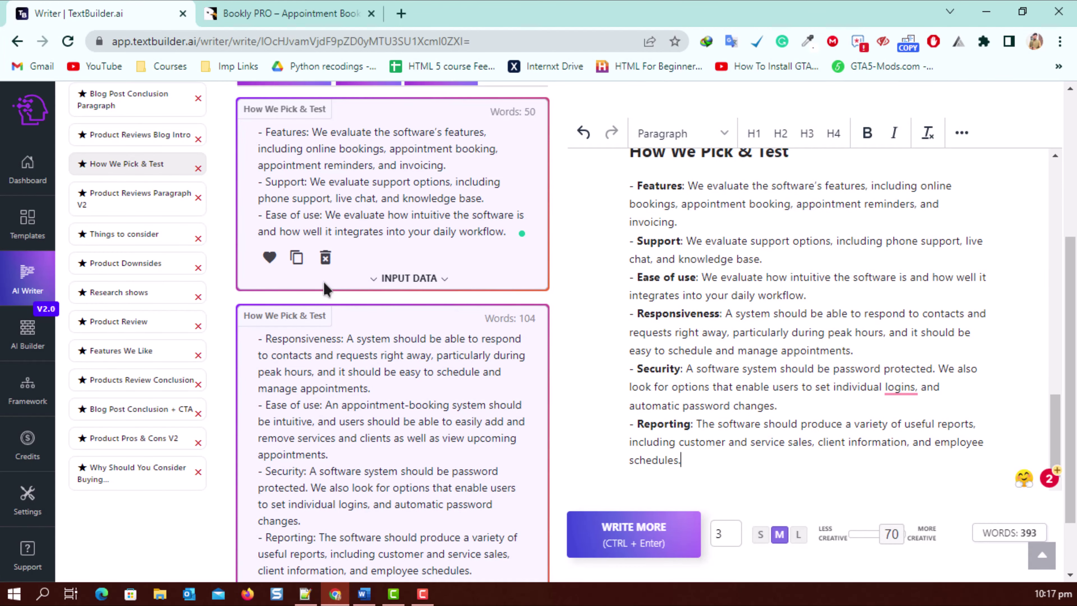
pyautogui.click(136, 233)
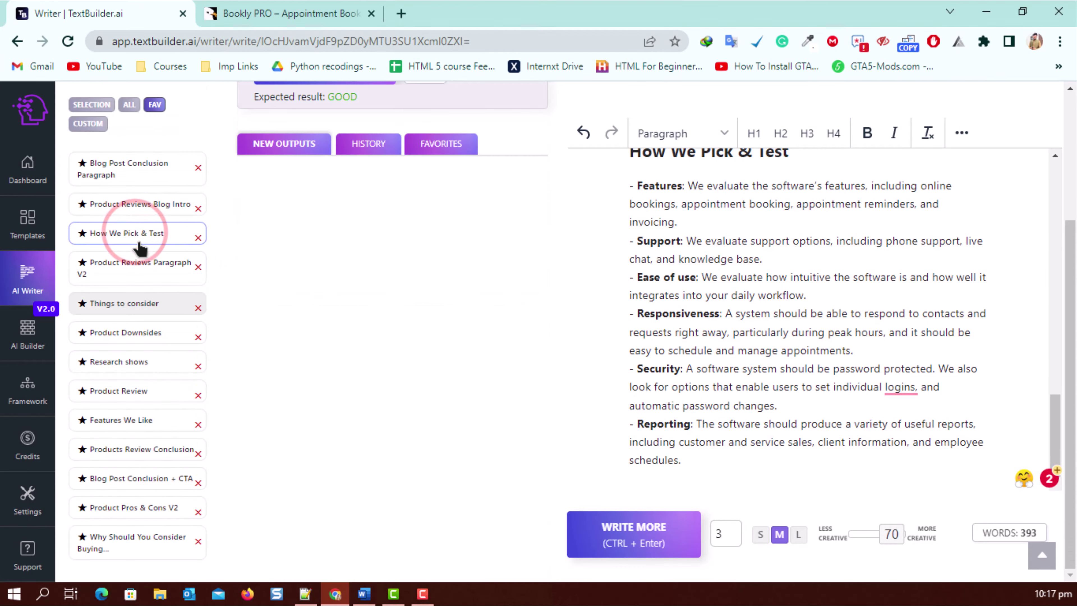
pyautogui.tripleClick(263, 208)
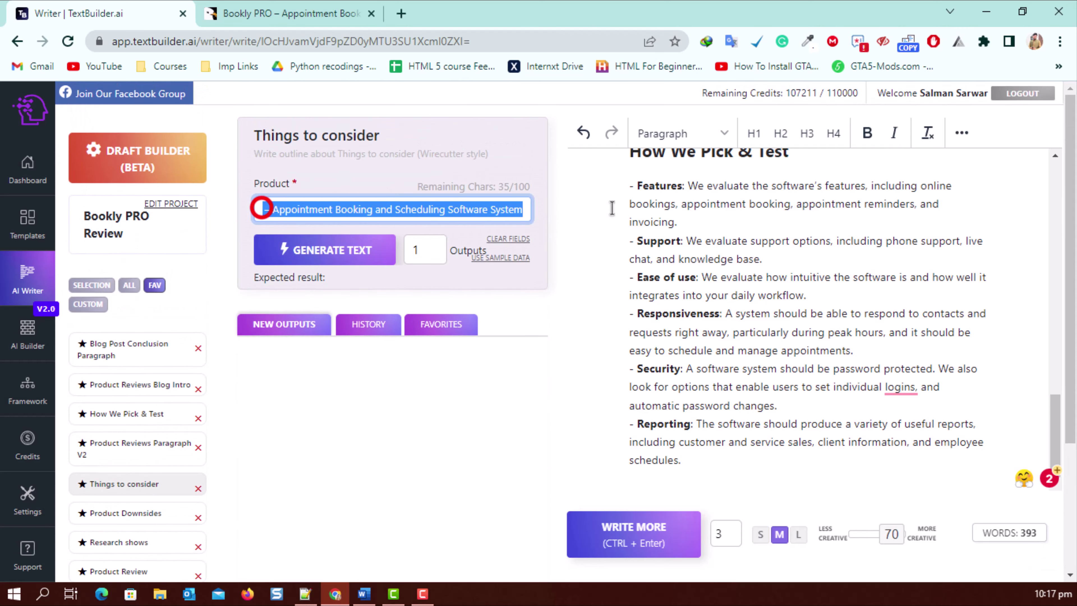
pyautogui.click(432, 246)
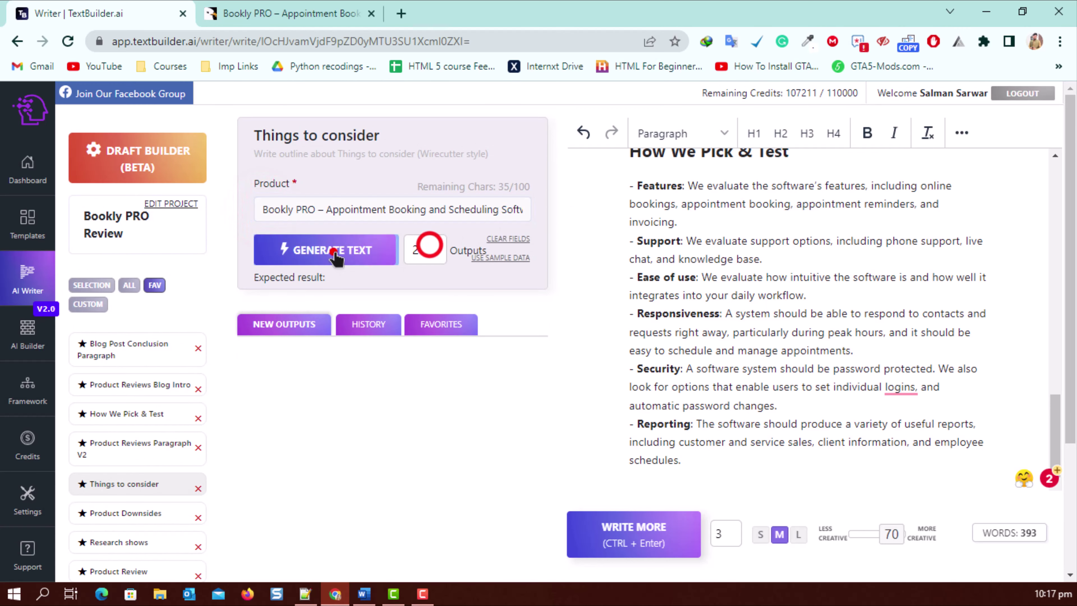
pyautogui.press('Return')
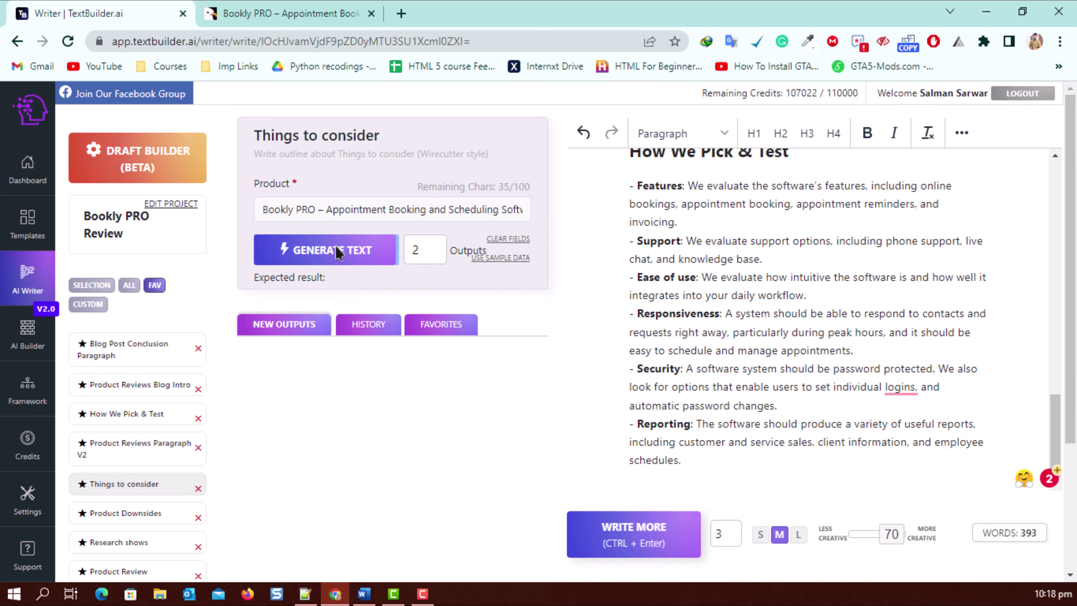
# Copy the template title "Things to consider" to a new line below the How We Pick & Test list and format it as Heading 3.
pyautogui.scroll(-5, 325, 261)
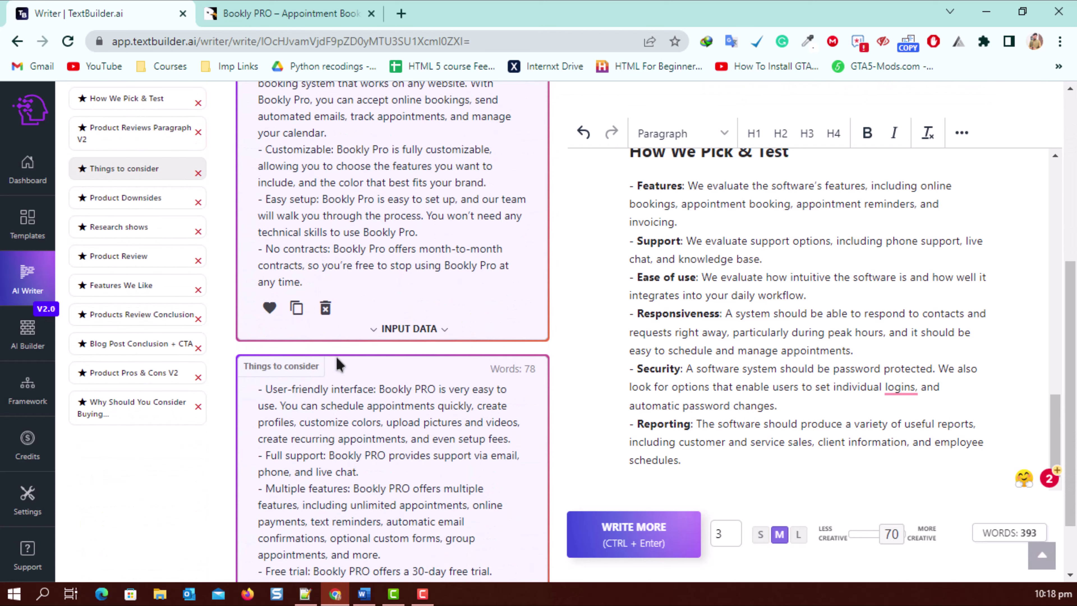
pyautogui.scroll(5, 339, 365)
pyautogui.tripleClick(378, 134)
pyautogui.hotkey('ctrl', 'c')
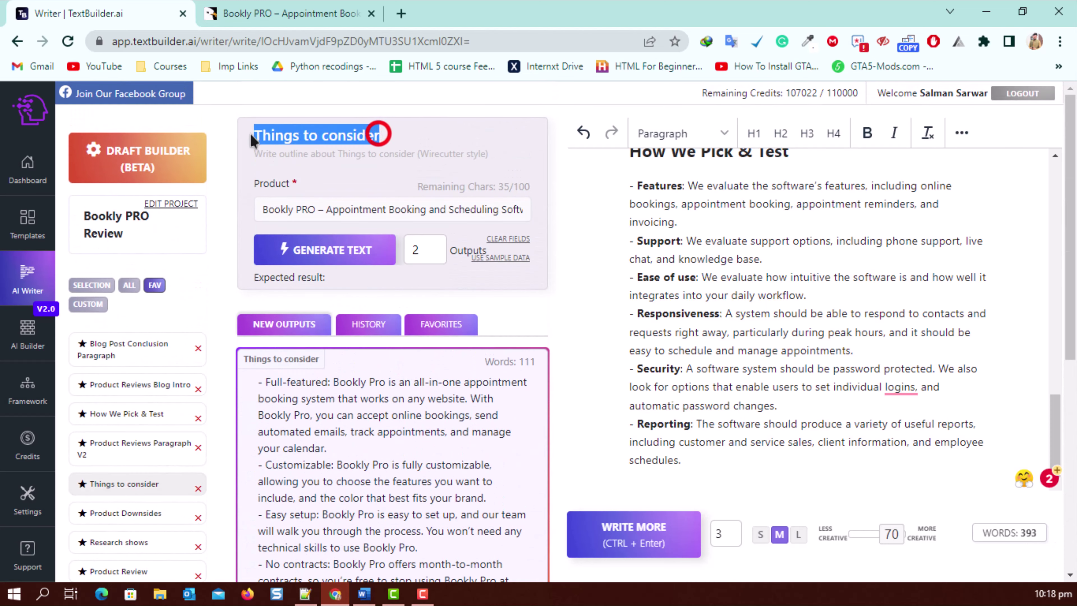
pyautogui.press('Return')
pyautogui.hotkey('ctrl', 'v')
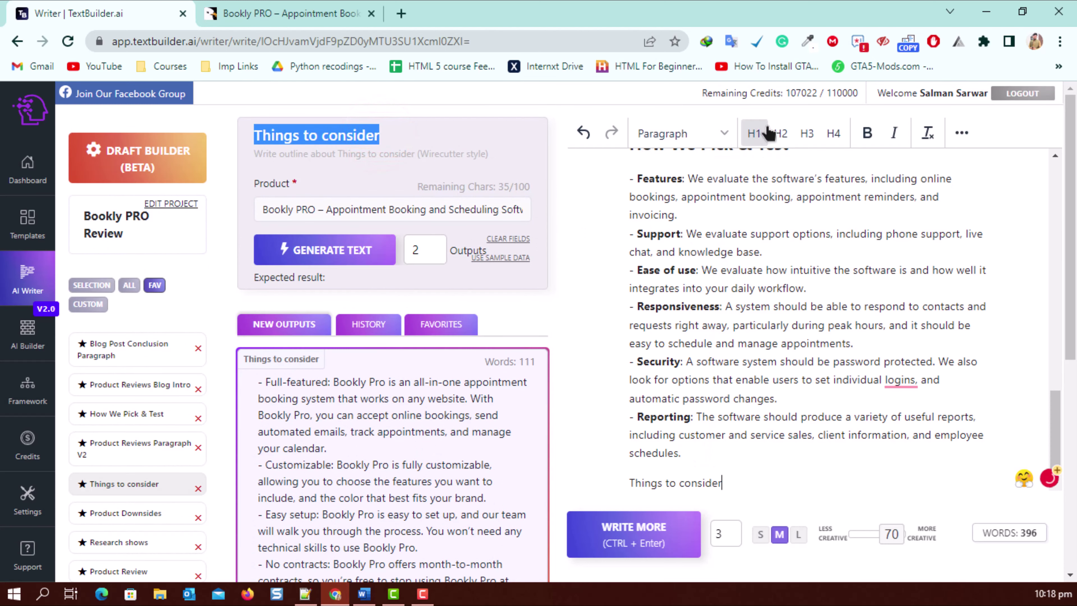
pyautogui.click(780, 133)
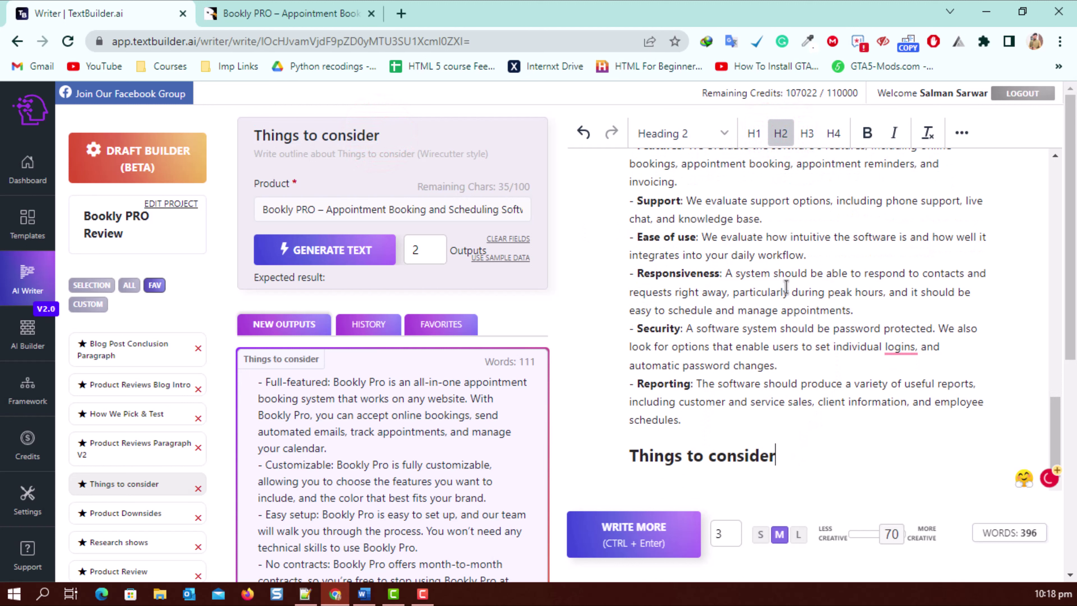
pyautogui.click(807, 134)
# Copy the first generated Things to consider output and paste it beneath the "Things to consider" heading.
pyautogui.scroll(-6, 297, 424)
pyautogui.click(297, 308)
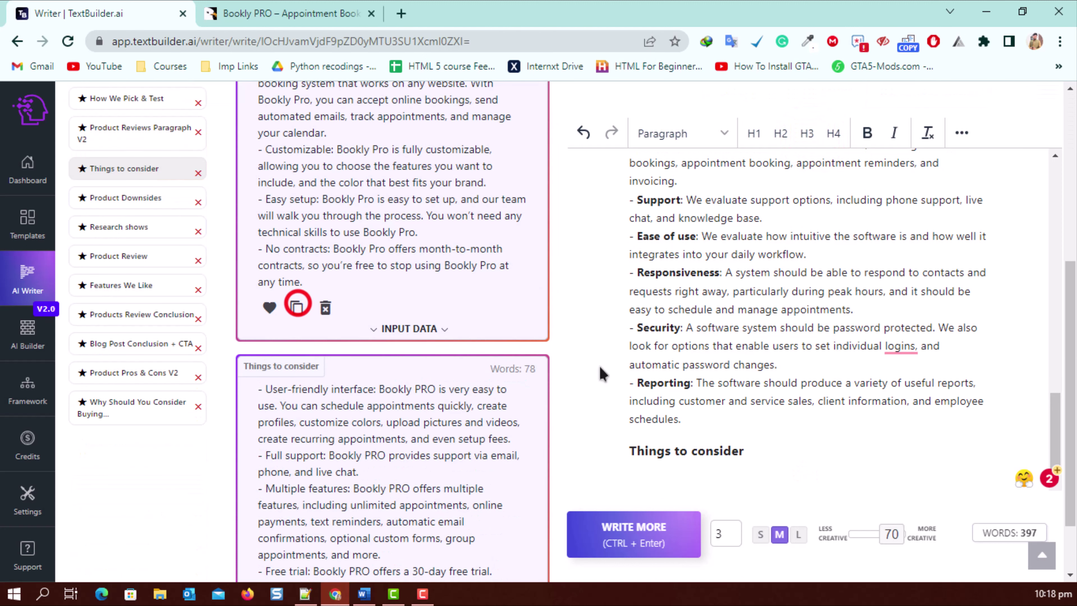
pyautogui.click(686, 487)
pyautogui.hotkey('ctrl', 'v')
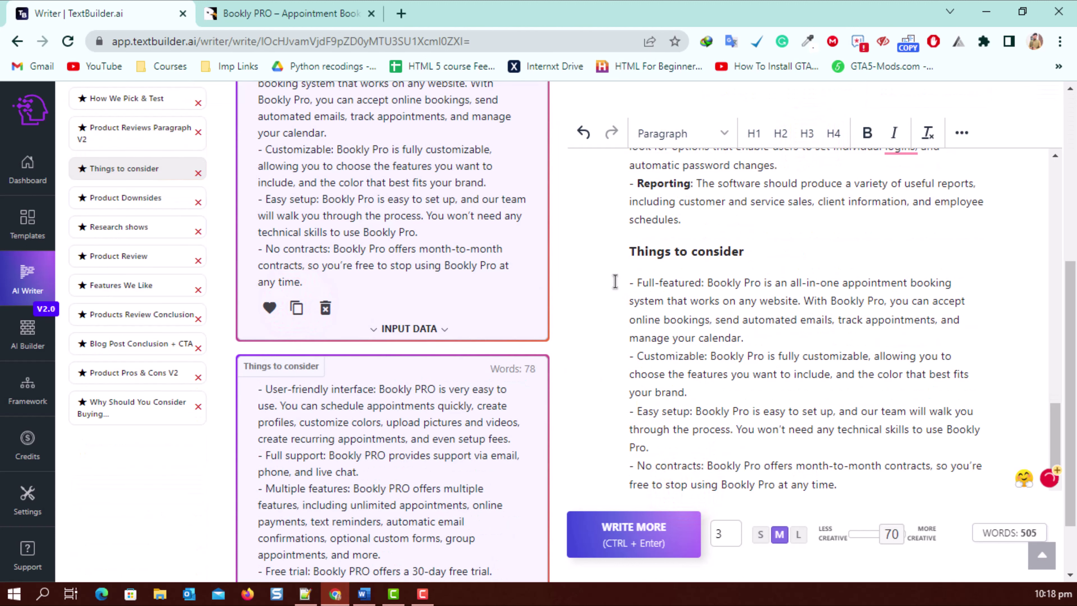
# Review the pasted Things to consider text and the whole article from its title down to the last section.
pyautogui.moveTo(627, 283); pyautogui.dragTo(878, 478)
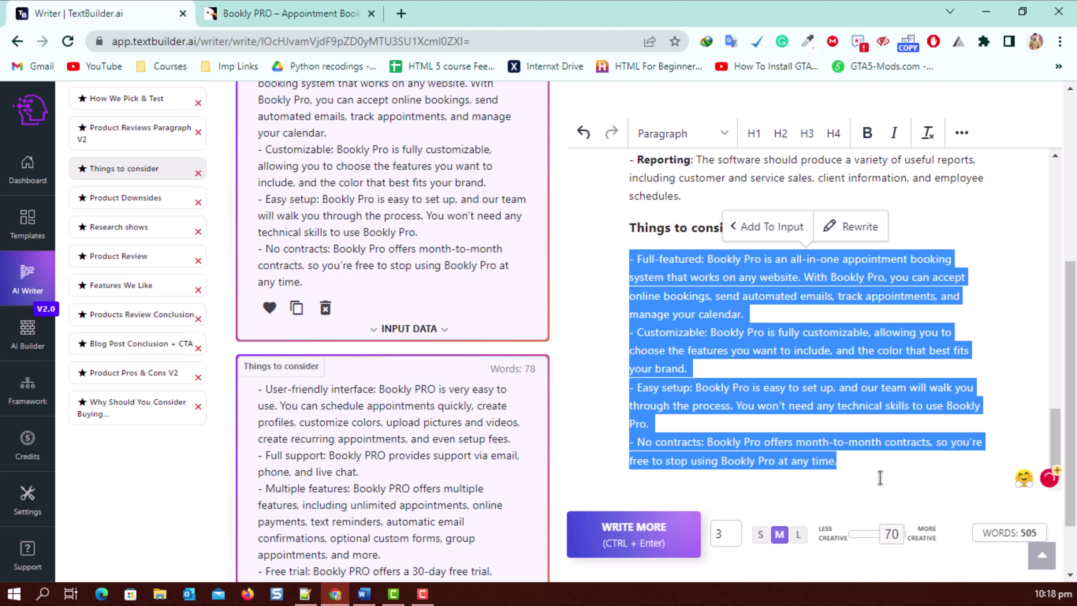
pyautogui.scroll(2, 823, 429)
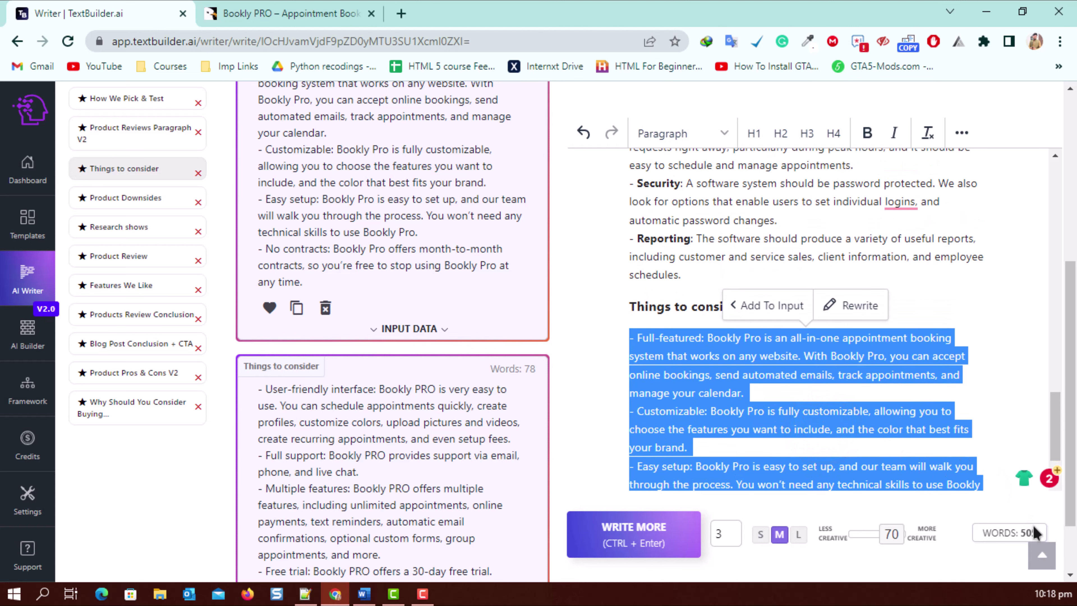
pyautogui.moveTo(1054, 428); pyautogui.dragTo(1024, 176)
pyautogui.scroll(1, 906, 180)
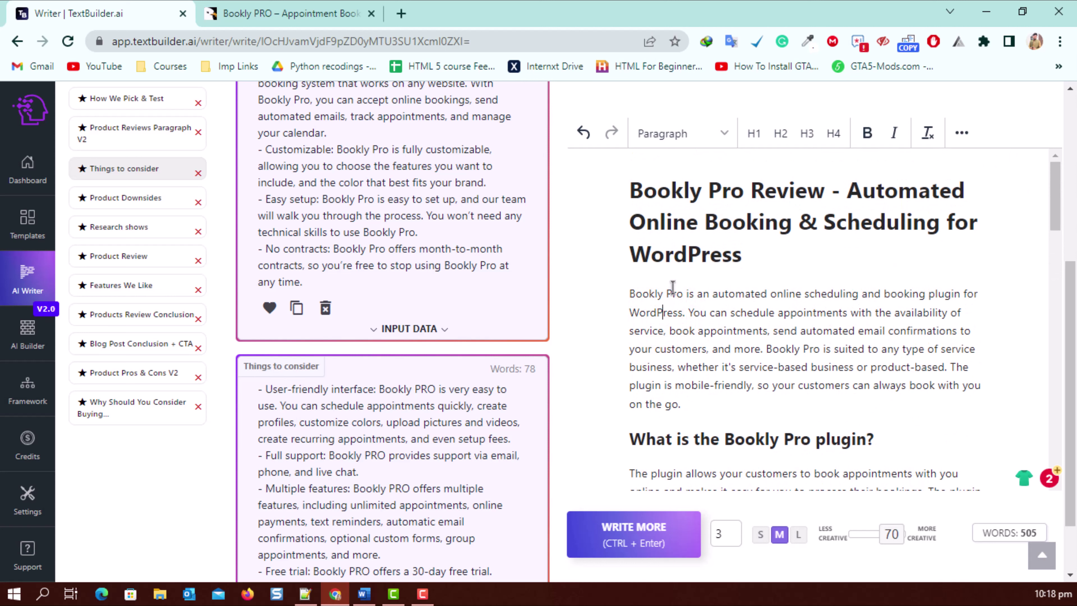
pyautogui.scroll(-20, 663, 358)
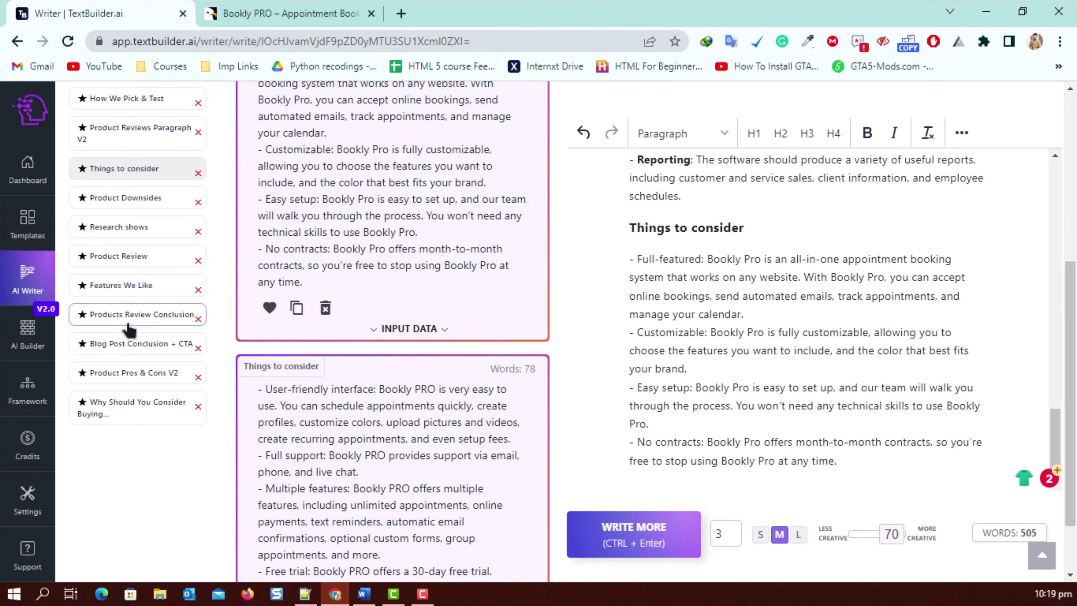
# Open the Product Pros & Cons V2 template and generate one output from its prefilled product title and description.
pyautogui.scroll(2, 127, 326)
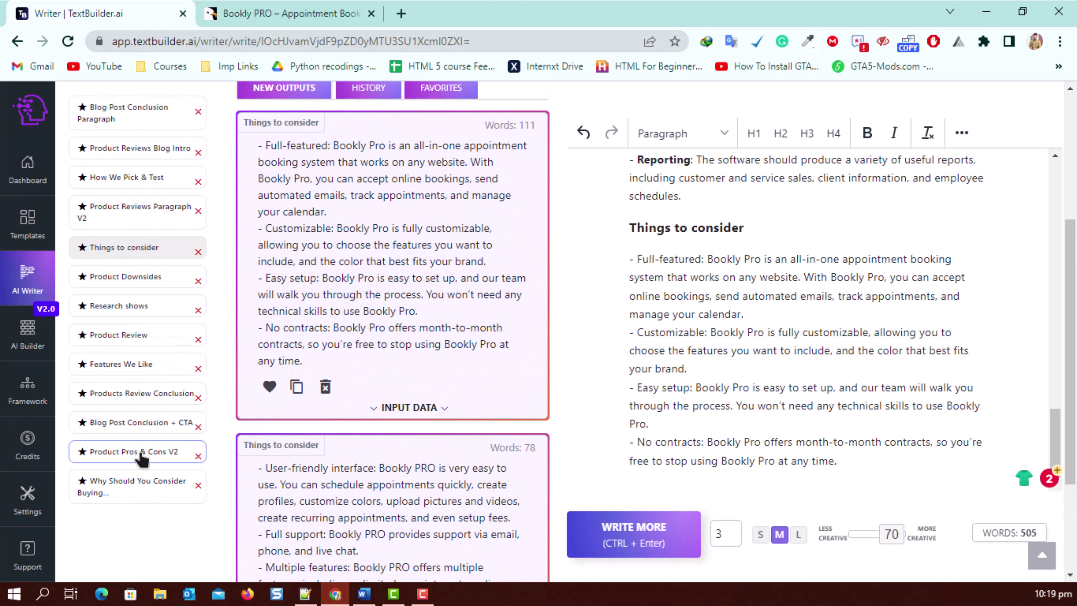
pyautogui.click(151, 454)
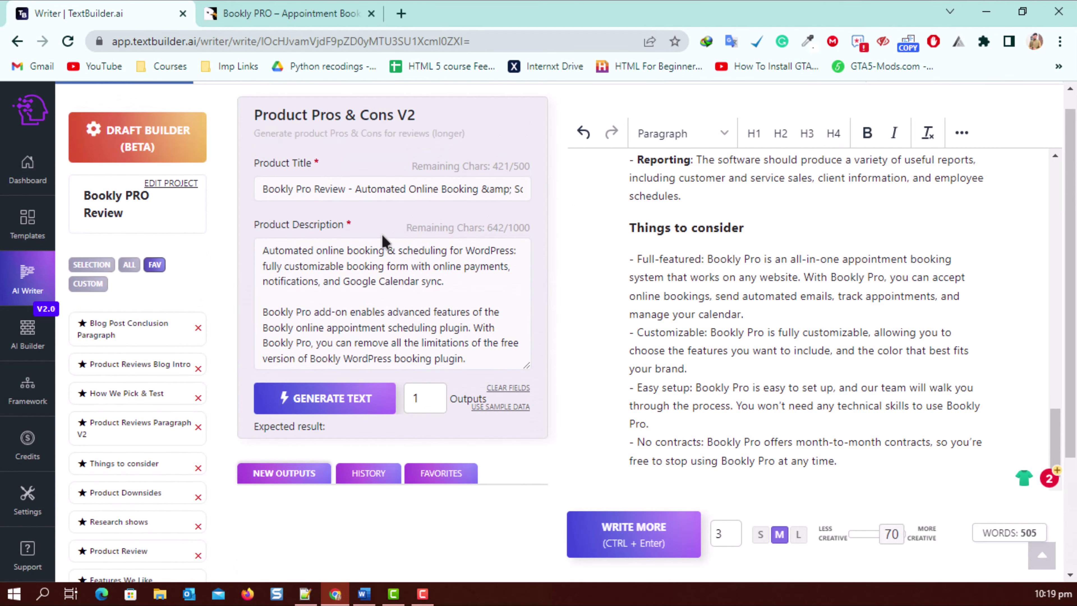
pyautogui.tripleClick(265, 188)
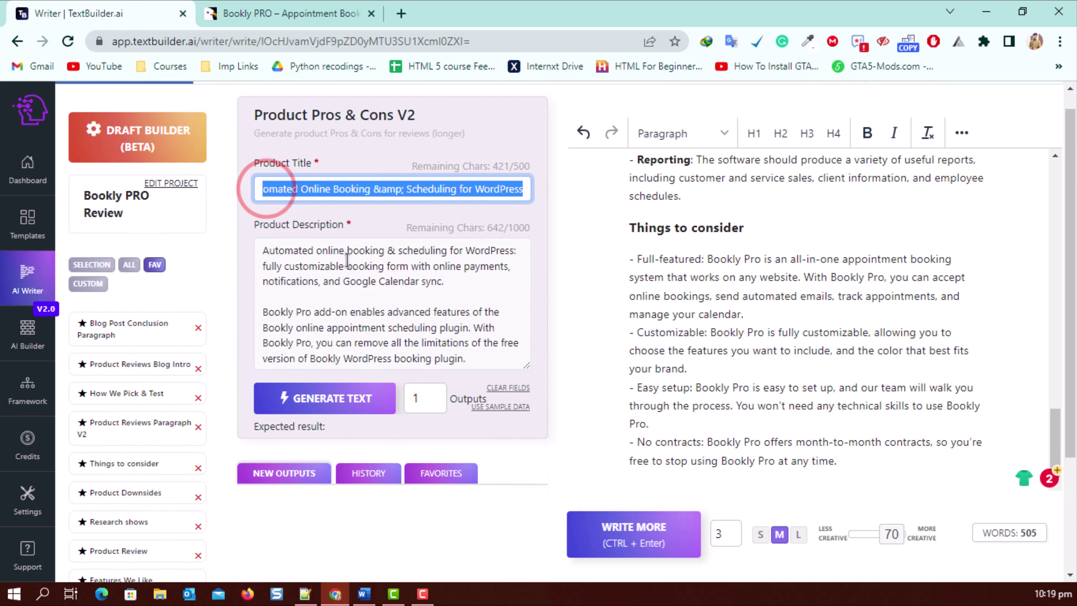
pyautogui.moveTo(464, 342); pyautogui.dragTo(347, 266)
pyautogui.click(449, 284)
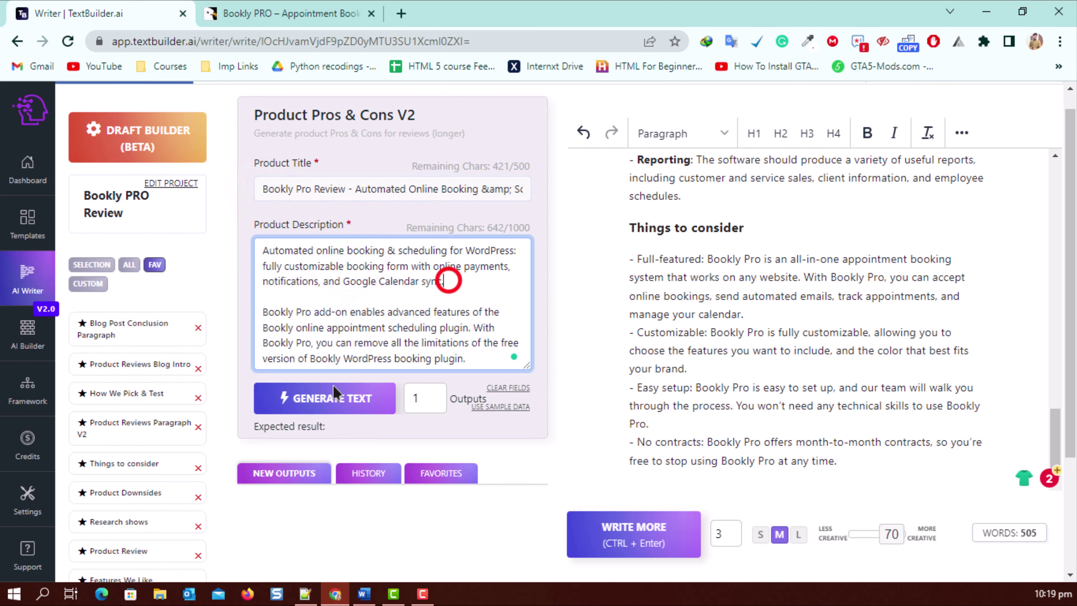
pyautogui.click(312, 398)
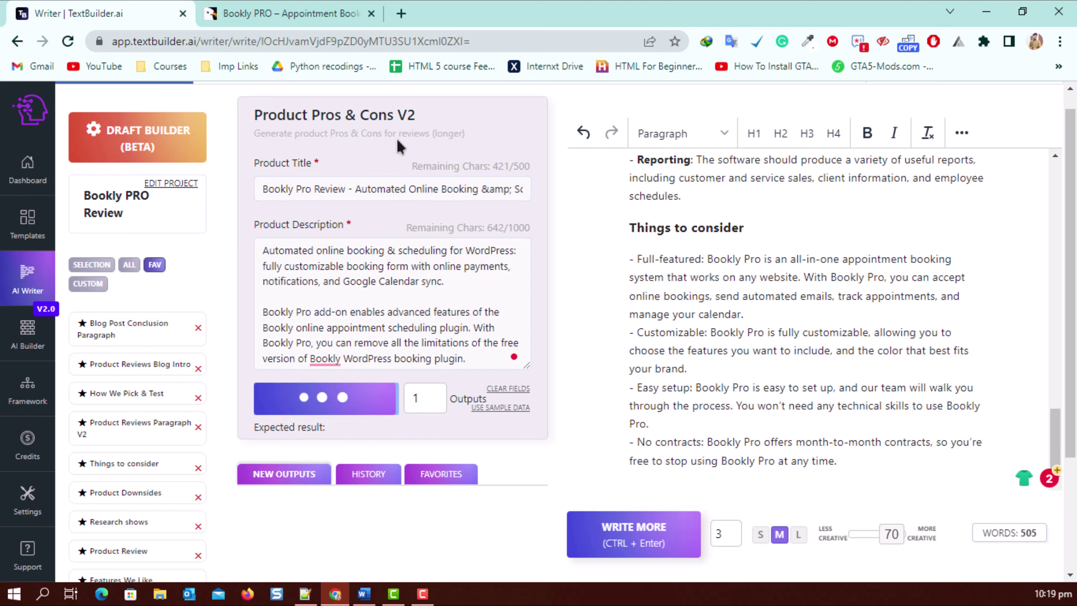
# Add the heading "Product Pros & Cons" below the Things to consider text and paste the generated pros and cons beneath it.
pyautogui.tripleClick(386, 113)
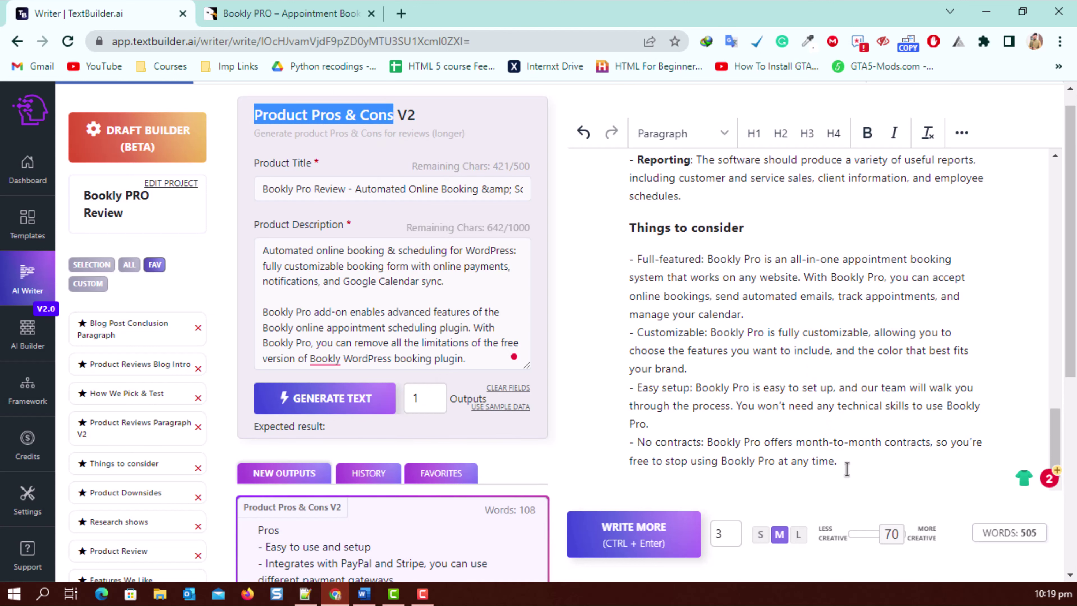
pyautogui.write('Product Pros & Cons')
pyautogui.scroll(-8, 292, 259)
pyautogui.click(297, 518)
pyautogui.click(705, 475)
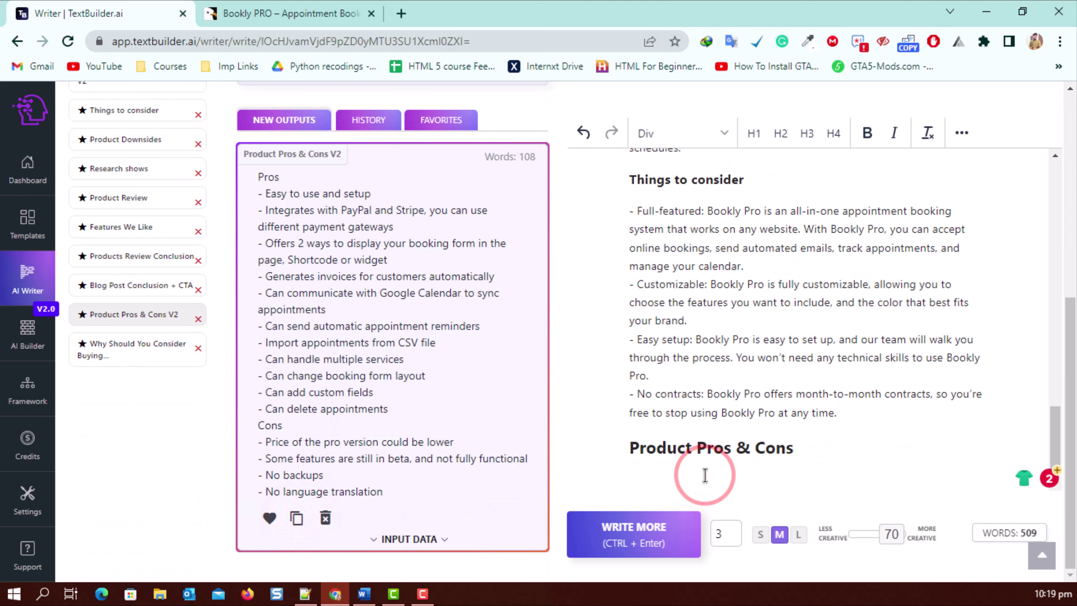
pyautogui.hotkey('ctrl', 'v')
# Make the "Pros" and "Cons" labels bold in the pasted list and look over the section.
pyautogui.moveTo(652, 154); pyautogui.dragTo(620, 238)
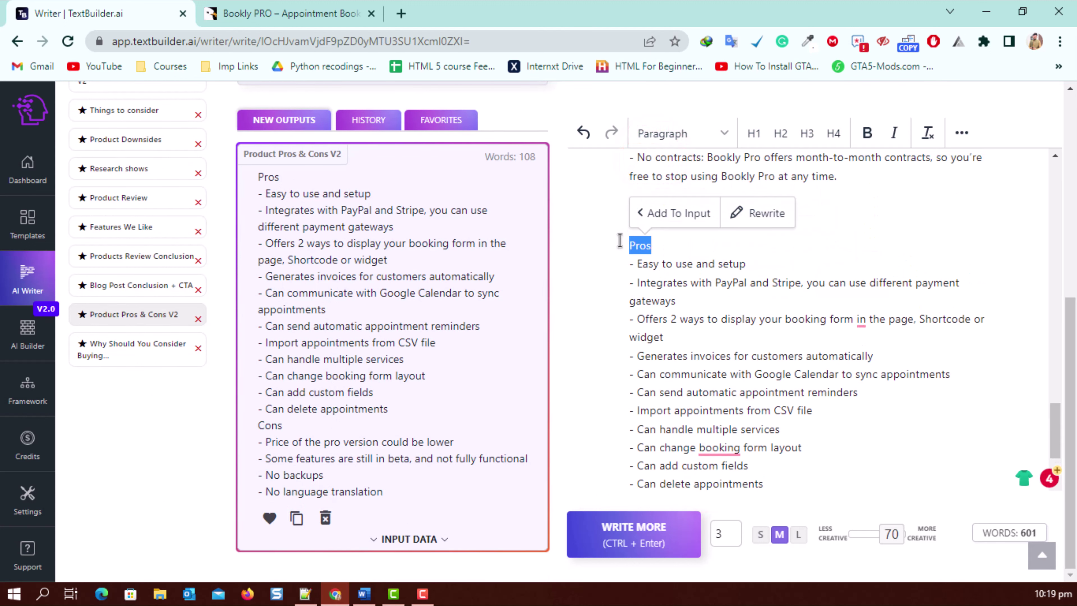
pyautogui.hotkey('ctrl', 'b')
pyautogui.scroll(-3, 770, 290)
pyautogui.moveTo(651, 405); pyautogui.dragTo(630, 384)
pyautogui.moveTo(759, 460); pyautogui.dragTo(643, 387)
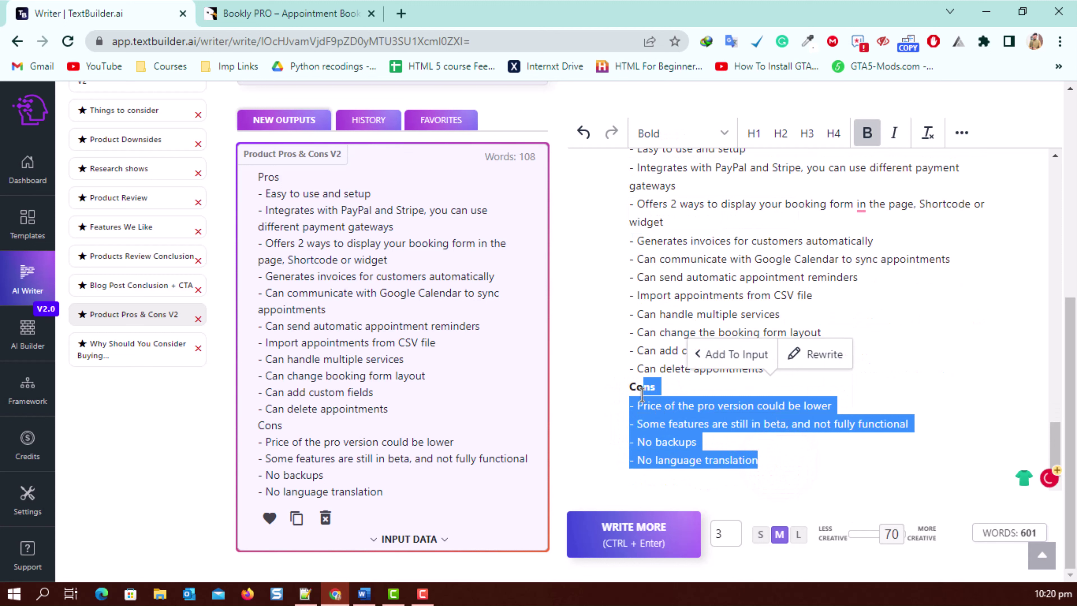
pyautogui.click(678, 260)
pyautogui.scroll(5, 678, 276)
pyautogui.scroll(-5, 680, 344)
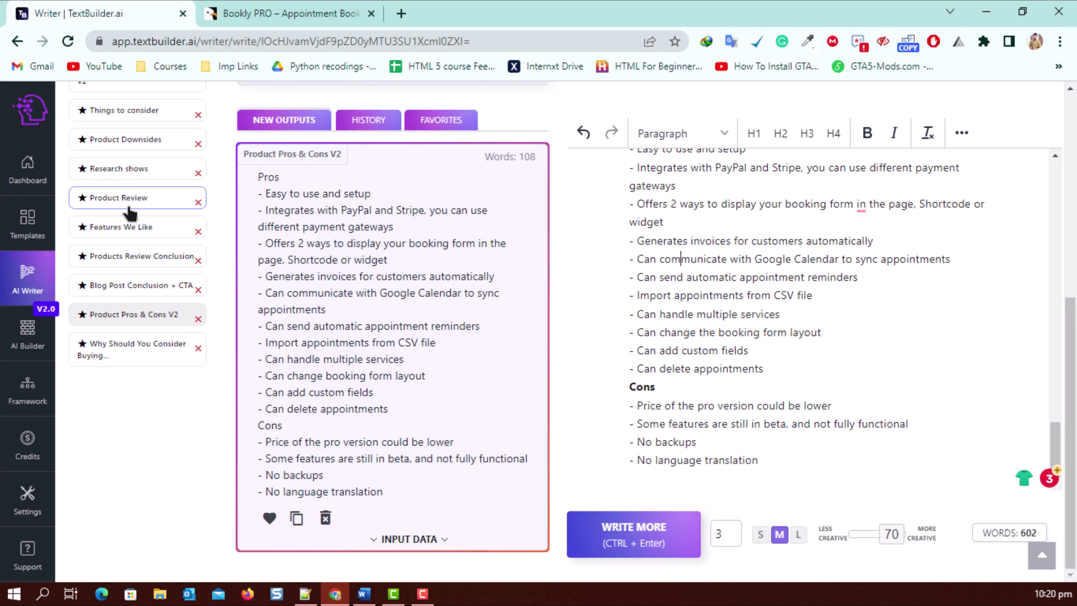
# Open the Product Review template and generate one output from its prefilled product title and description.
pyautogui.scroll(5, 129, 212)
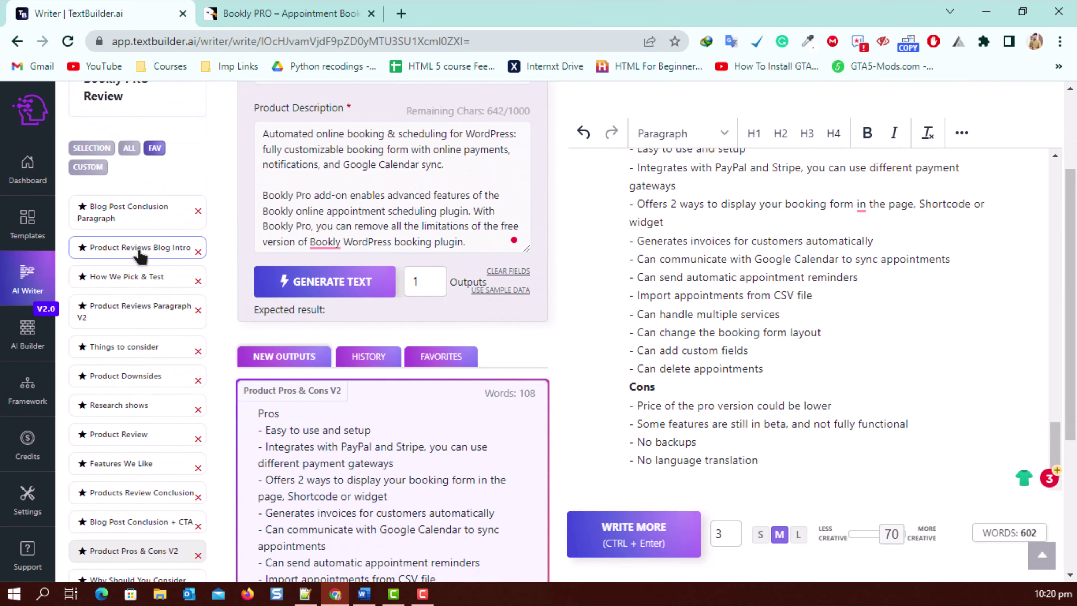
pyautogui.scroll(-3, 163, 253)
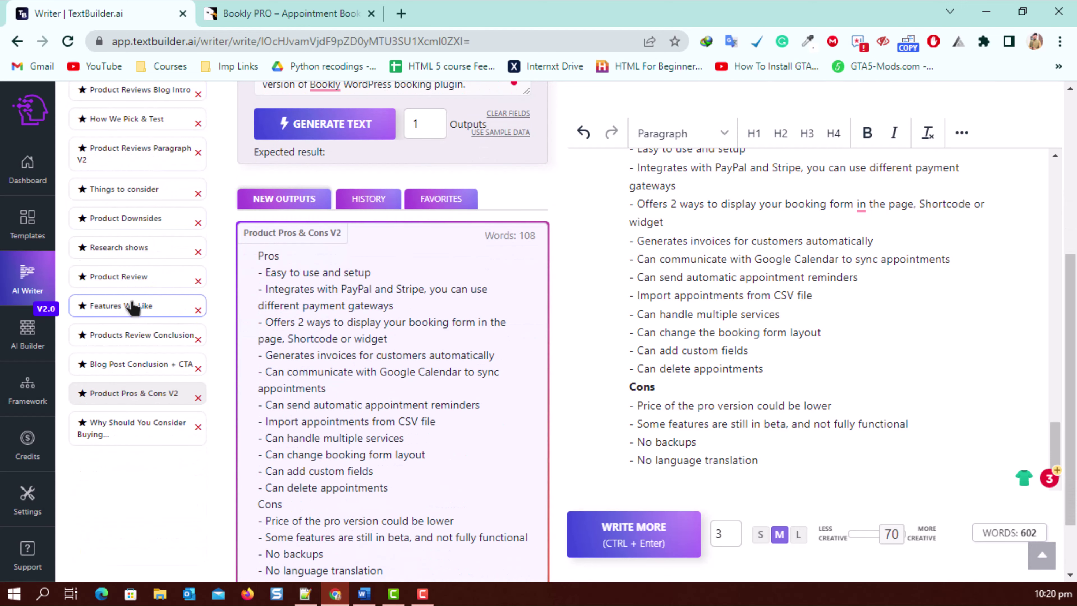
pyautogui.click(118, 276)
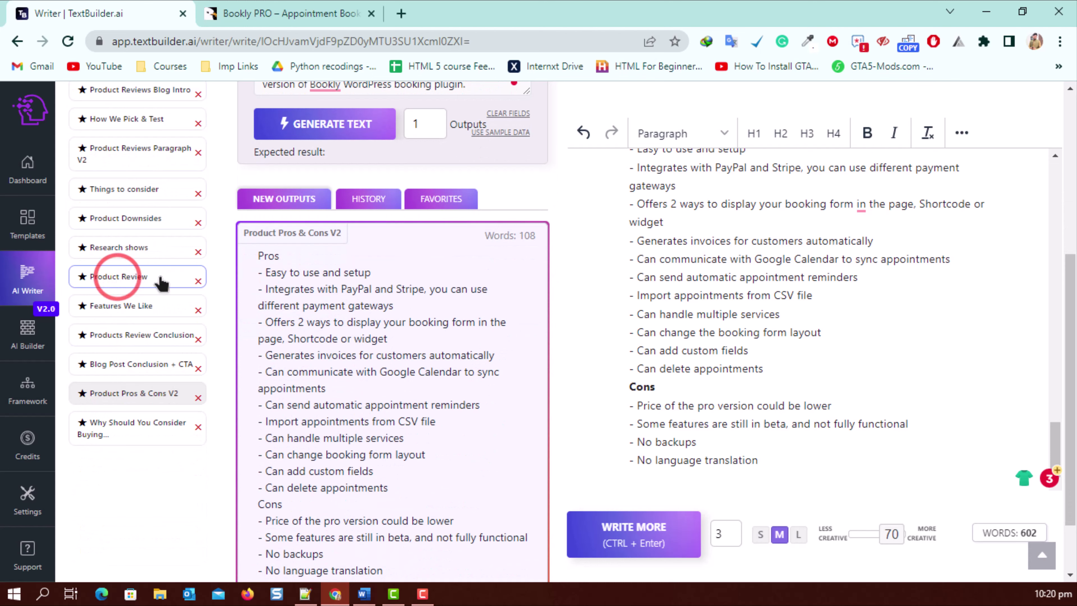
pyautogui.scroll(4, 373, 229)
pyautogui.click(352, 316)
pyautogui.scroll(1, 457, 305)
pyautogui.scroll(2, 456, 305)
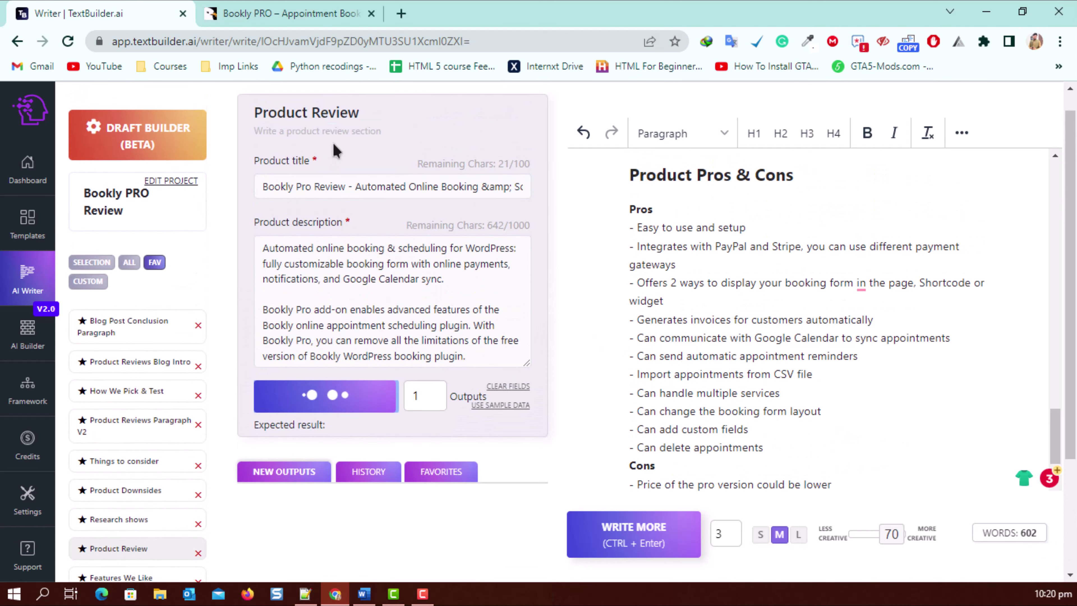
# Add the Heading 2 "Bookly Pro Review" below the Cons list and start a new line under it.
pyautogui.moveTo(358, 113); pyautogui.dragTo(256, 111)
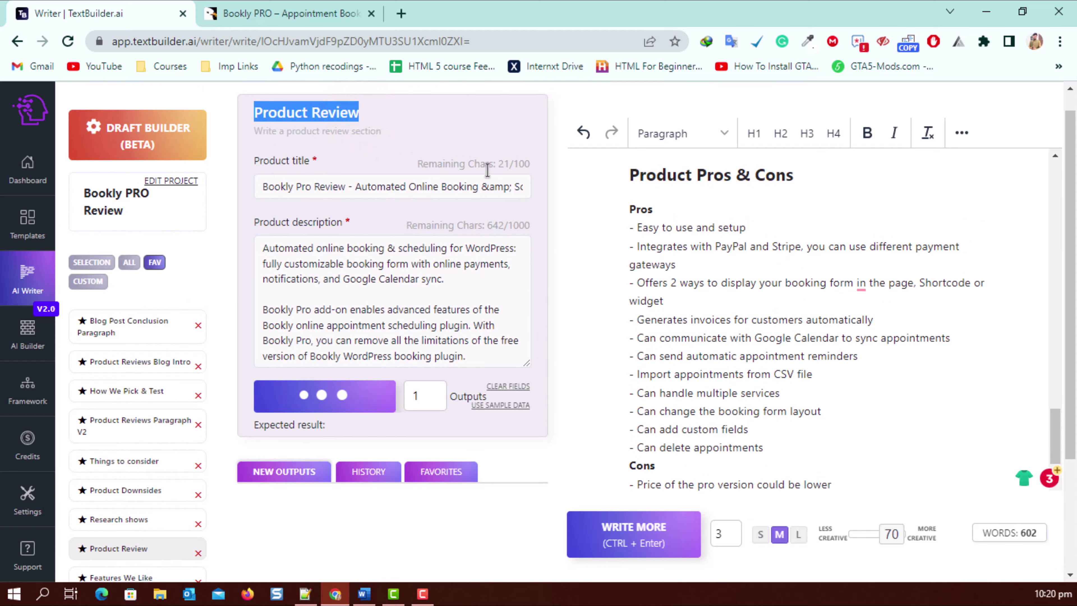
pyautogui.scroll(-4, 711, 361)
pyautogui.press('Return')
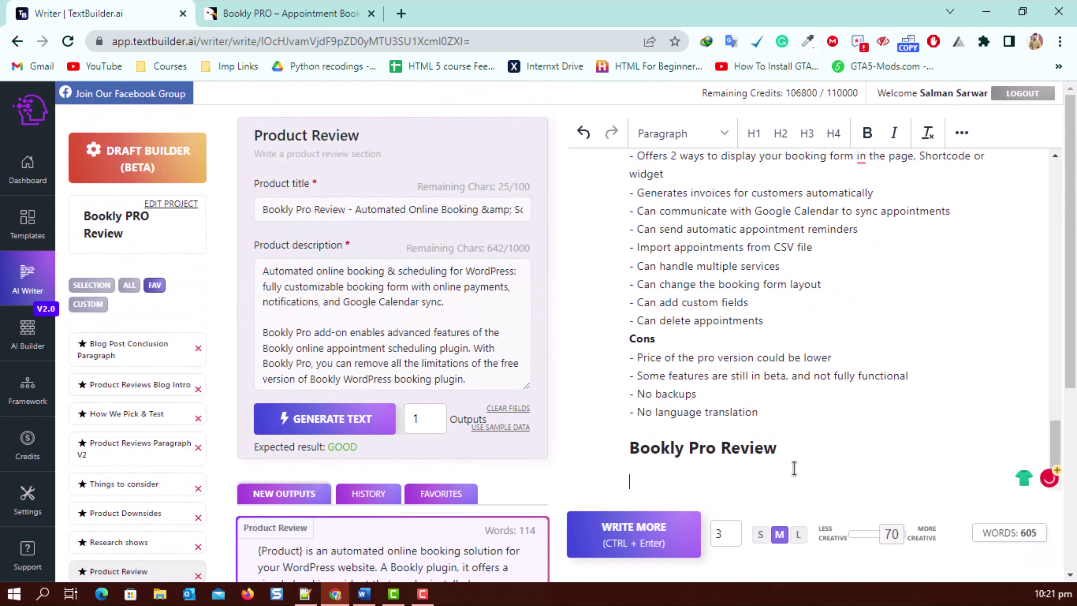
# Copy the generated Product Review output and paste it beneath the "Bookly Pro Review" heading.
pyautogui.scroll(-6, 400, 350)
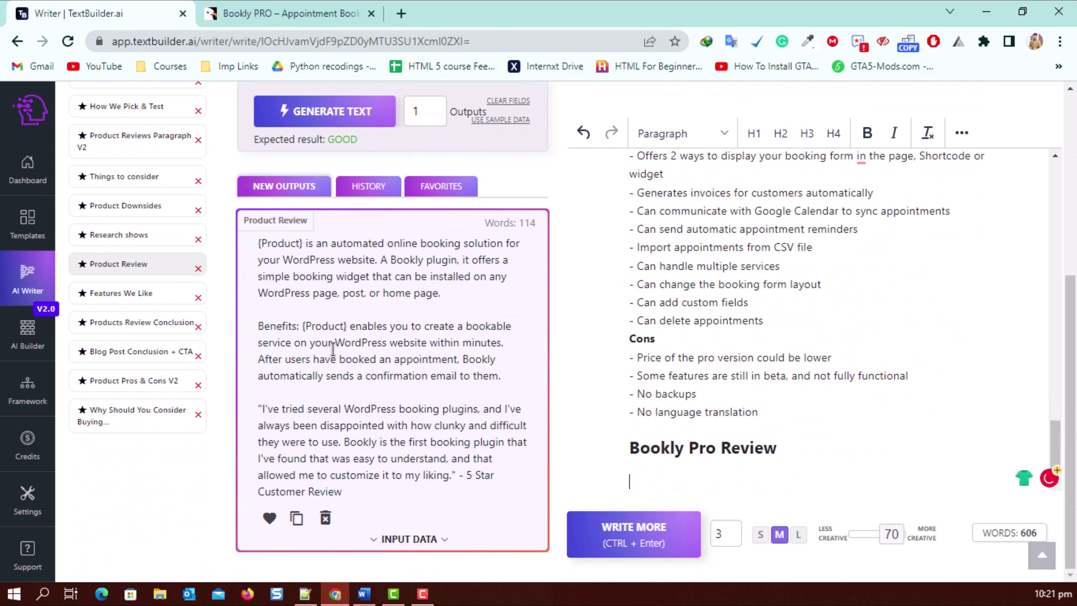
pyautogui.doubleClick(301, 243)
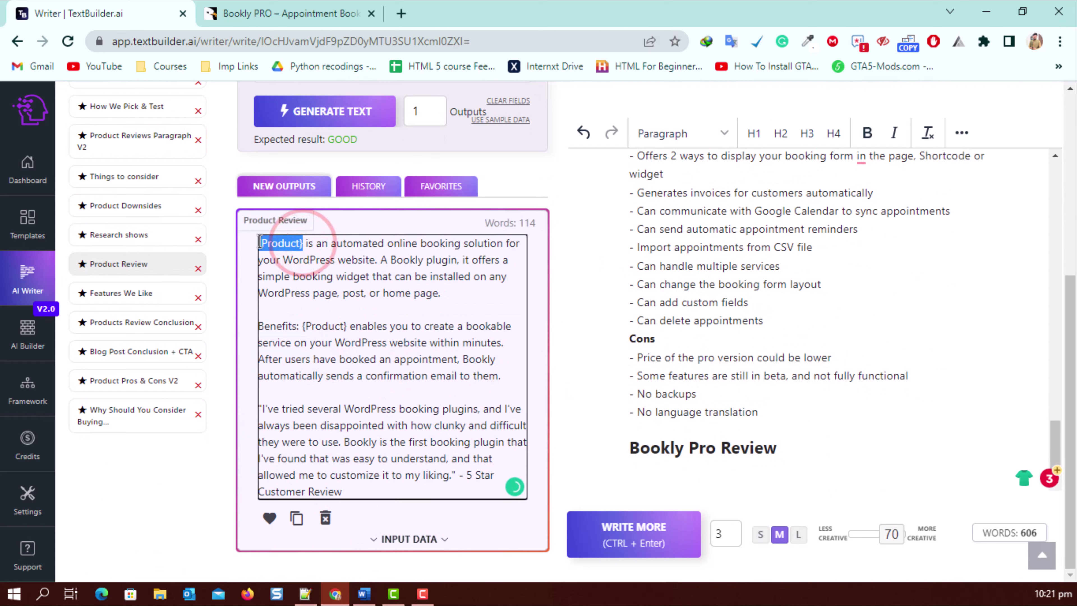
pyautogui.click(296, 518)
pyautogui.click(817, 453)
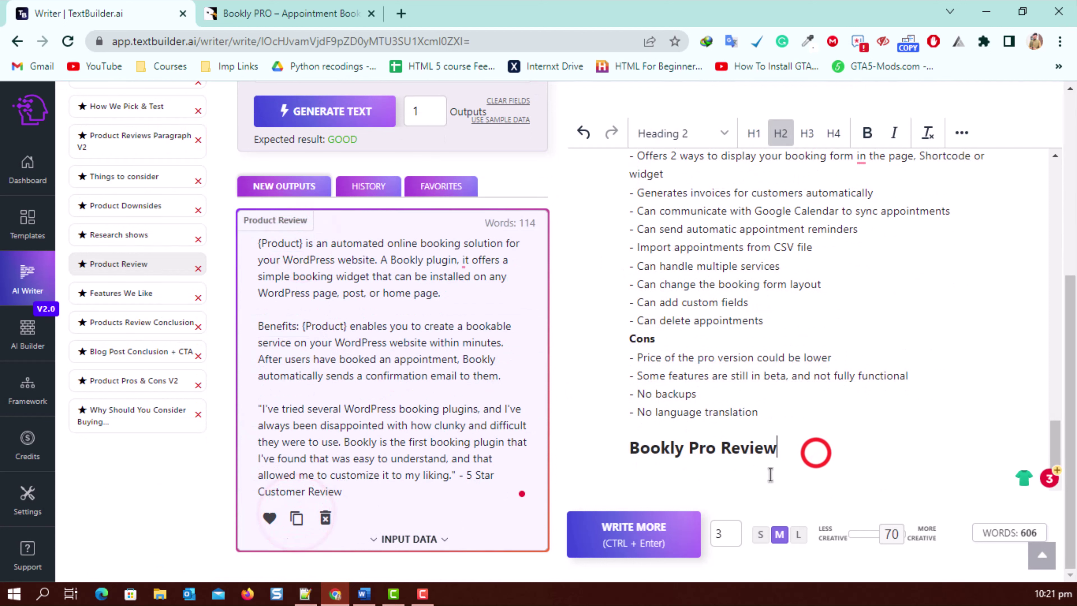
pyautogui.click(767, 478)
pyautogui.hotkey('ctrl', 'v')
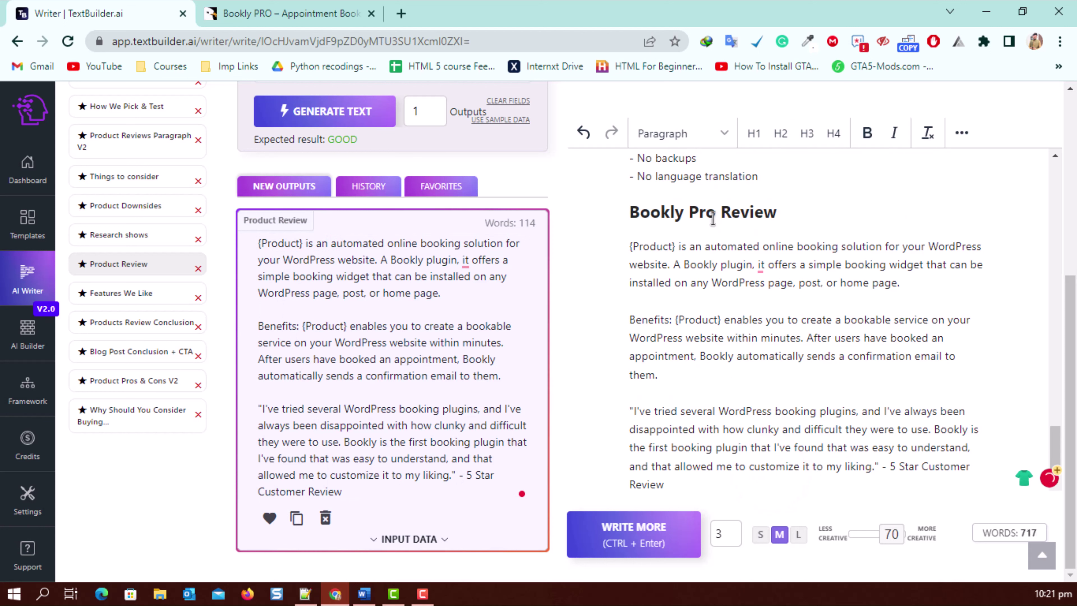
# Replace both {Product} placeholders in the pasted review with "Bookly Pro", copied from the template's product title.
pyautogui.click(687, 212)
pyautogui.doubleClick(683, 212)
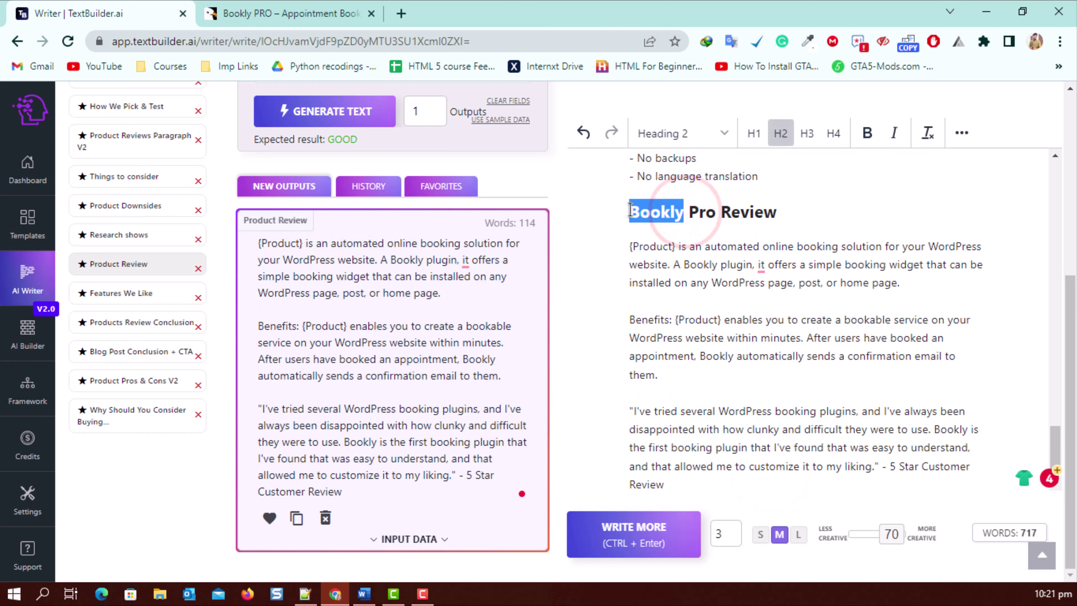
pyautogui.moveTo(717, 212); pyautogui.dragTo(630, 212)
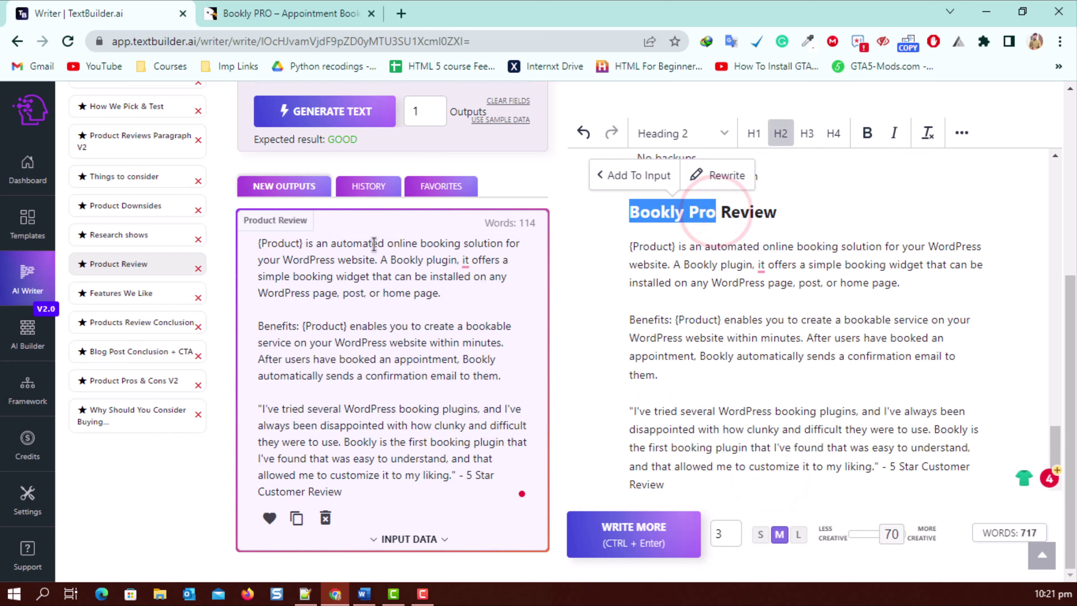
pyautogui.scroll(5, 307, 189)
pyautogui.moveTo(311, 138); pyautogui.dragTo(263, 138)
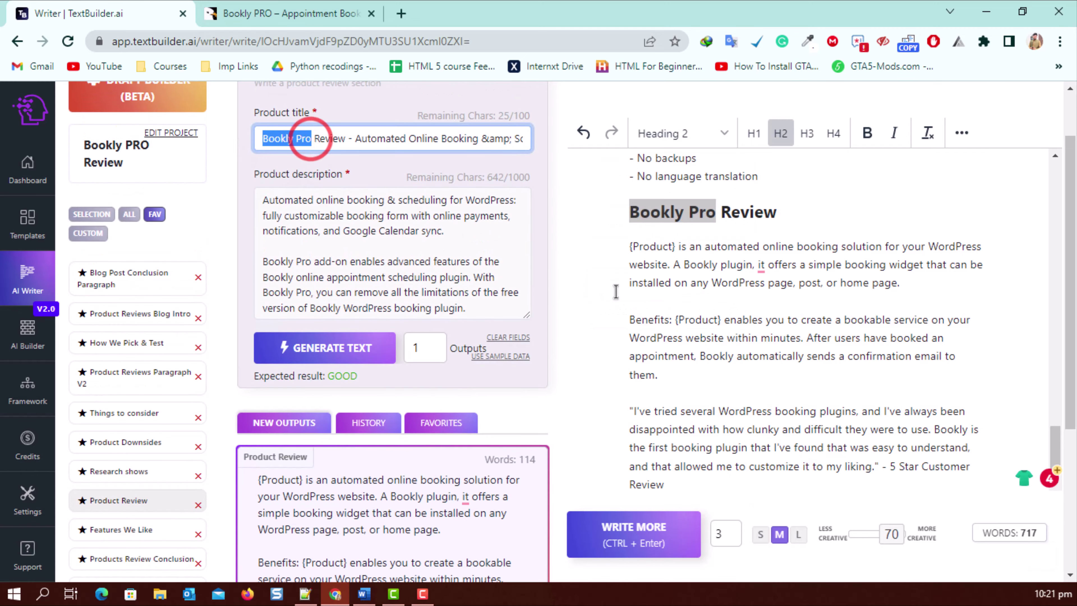
pyautogui.hotkey('ctrl', 'c')
pyautogui.doubleClick(673, 245)
pyautogui.hotkey('ctrl', 'v')
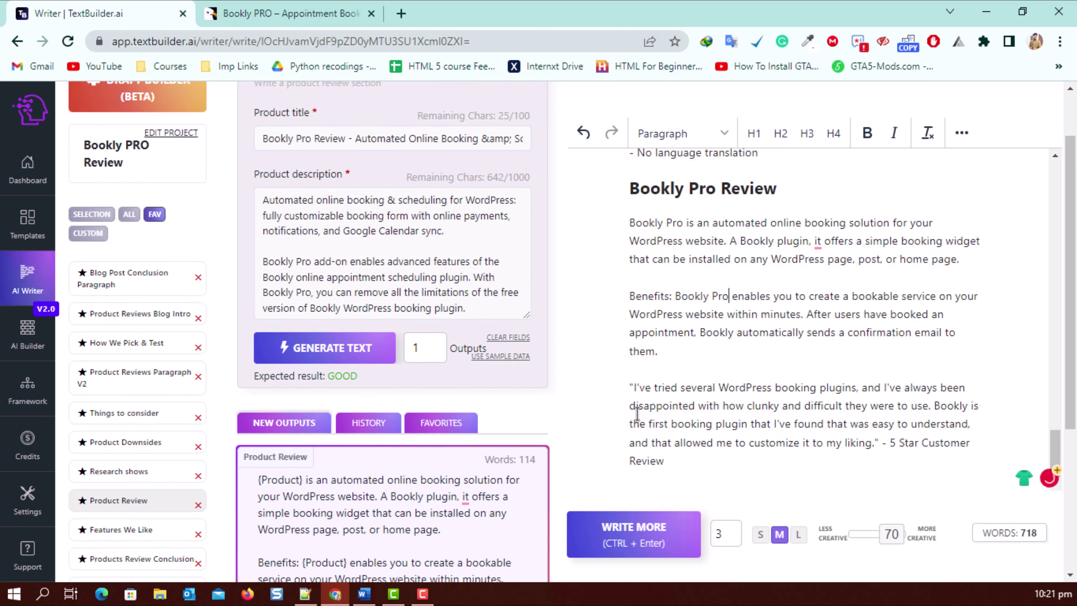
# Start a new line below the 5 Star Customer Review quote at the end of the article.
pyautogui.moveTo(632, 386); pyautogui.dragTo(845, 473)
pyautogui.click(778, 475)
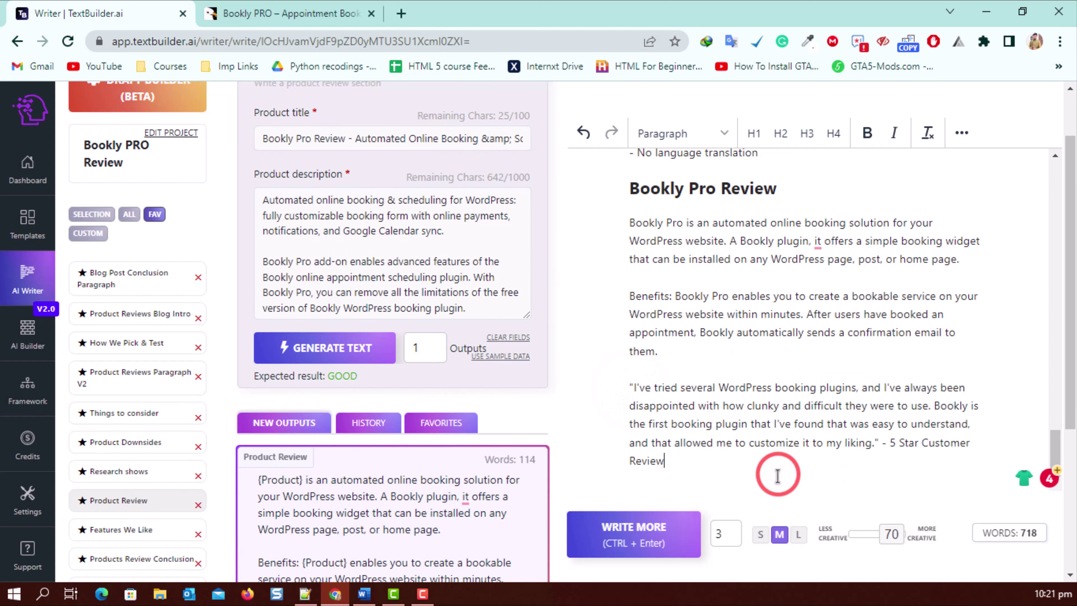
pyautogui.press('Return')
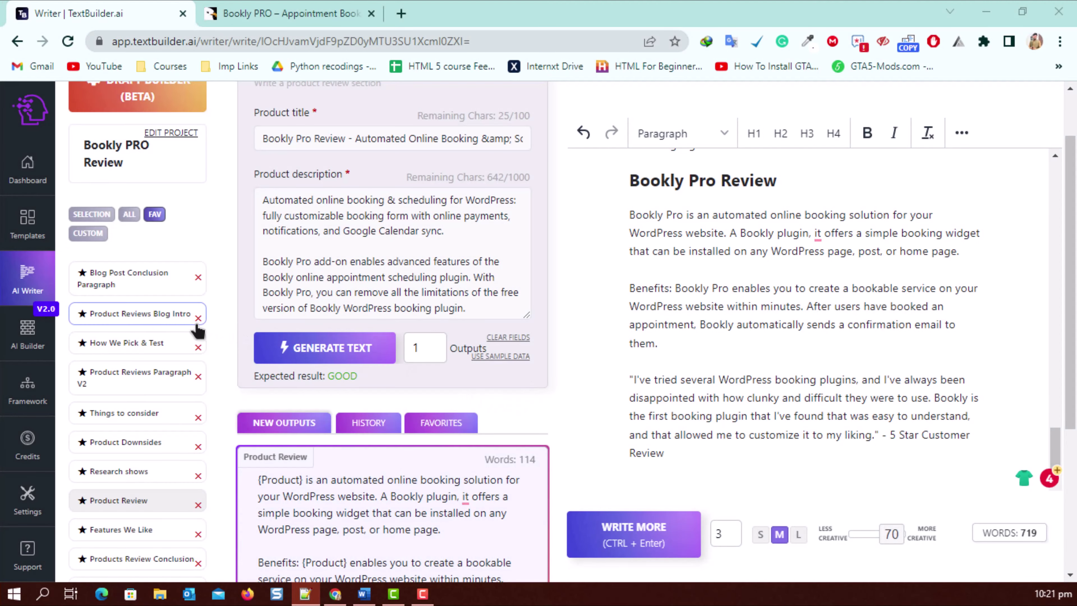
pyautogui.scroll(-3, 197, 330)
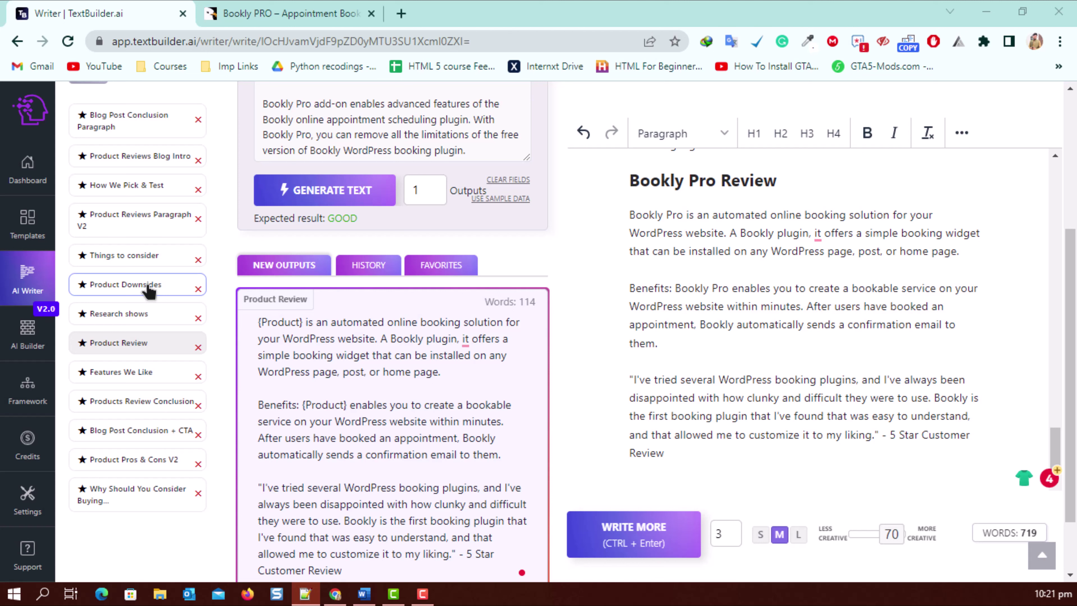
pyautogui.click(134, 313)
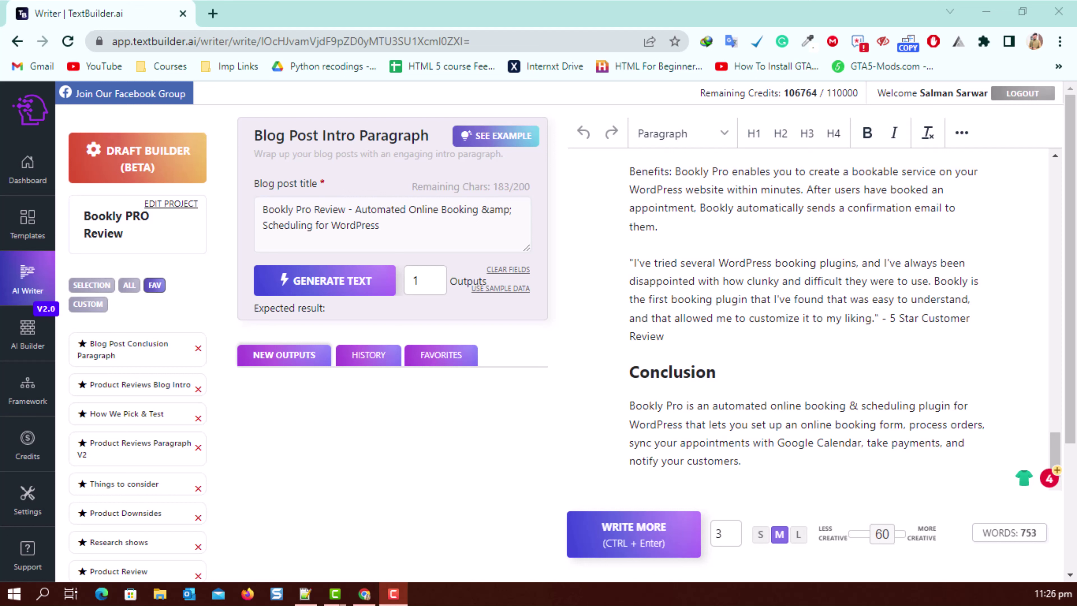
pyautogui.click(306, 596)
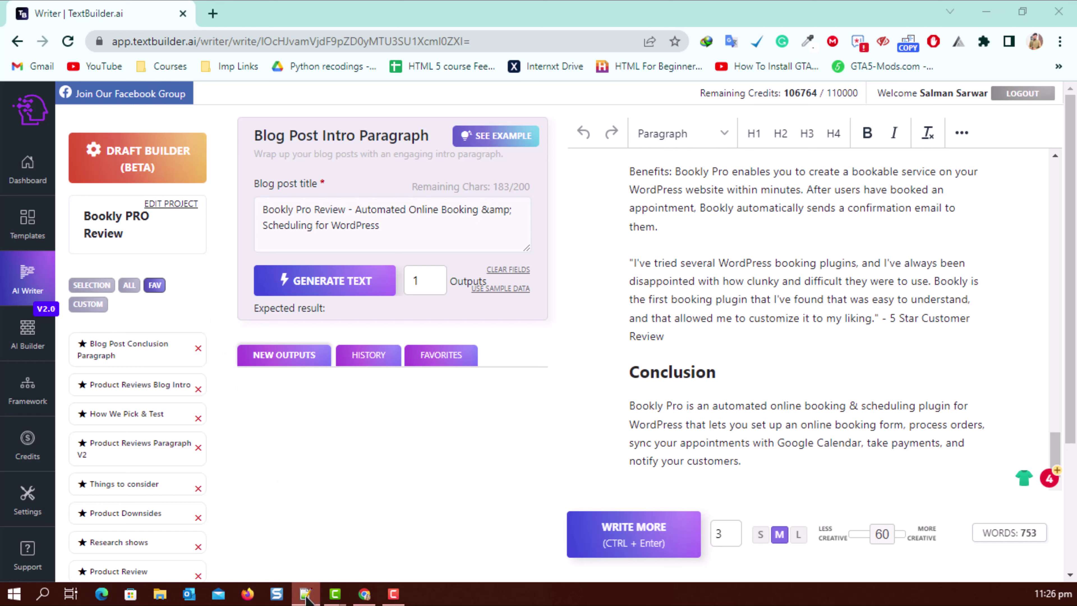
# Open the "Why Should You Consider Buying..." template from the favorite templates.
pyautogui.scroll(-3, 170, 364)
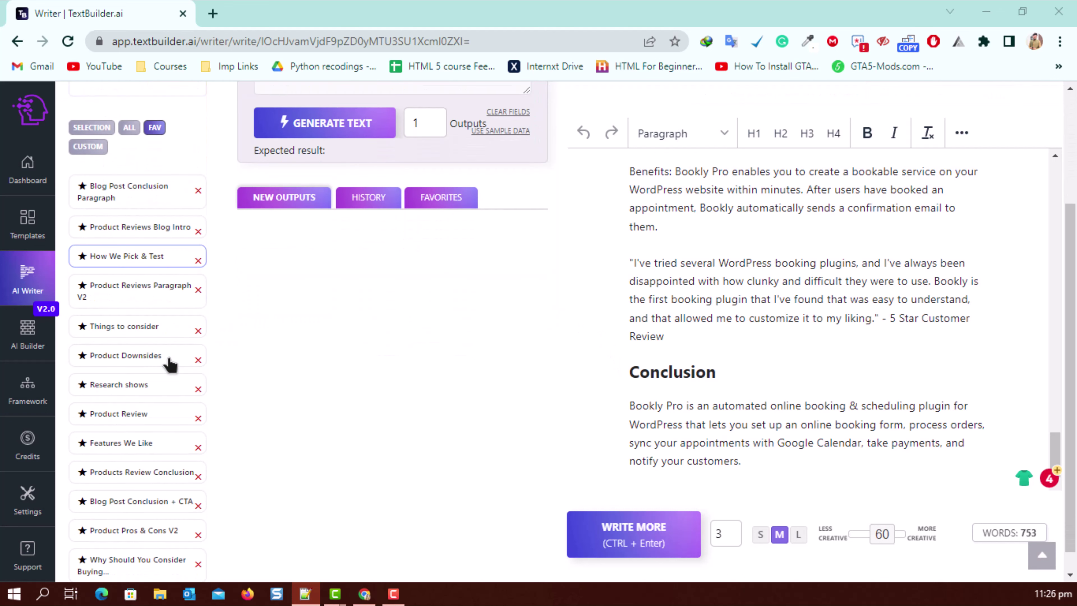
pyautogui.scroll(-1, 170, 365)
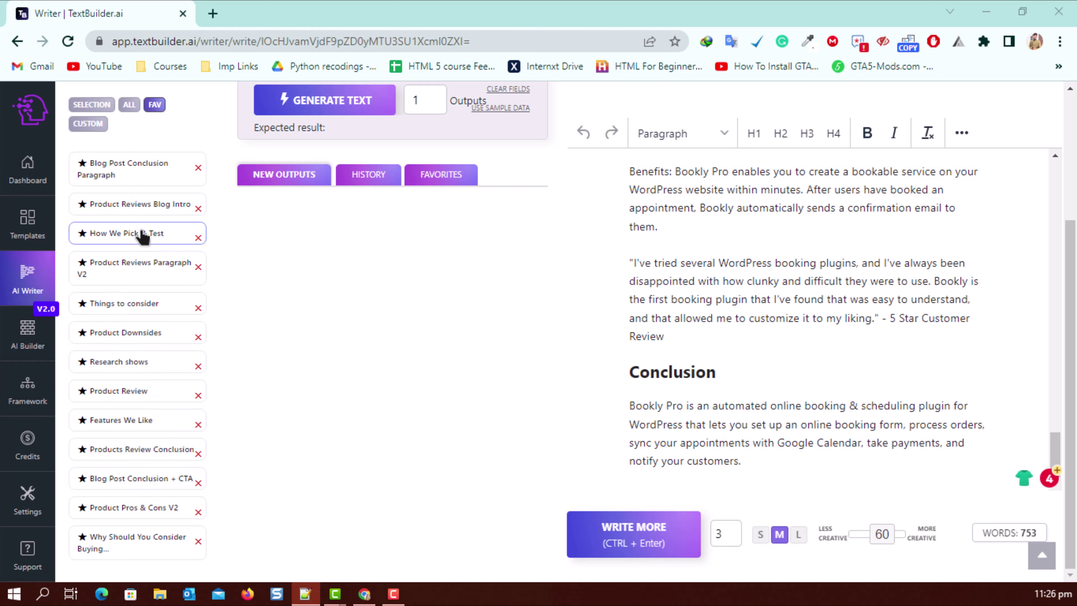
pyautogui.click(148, 551)
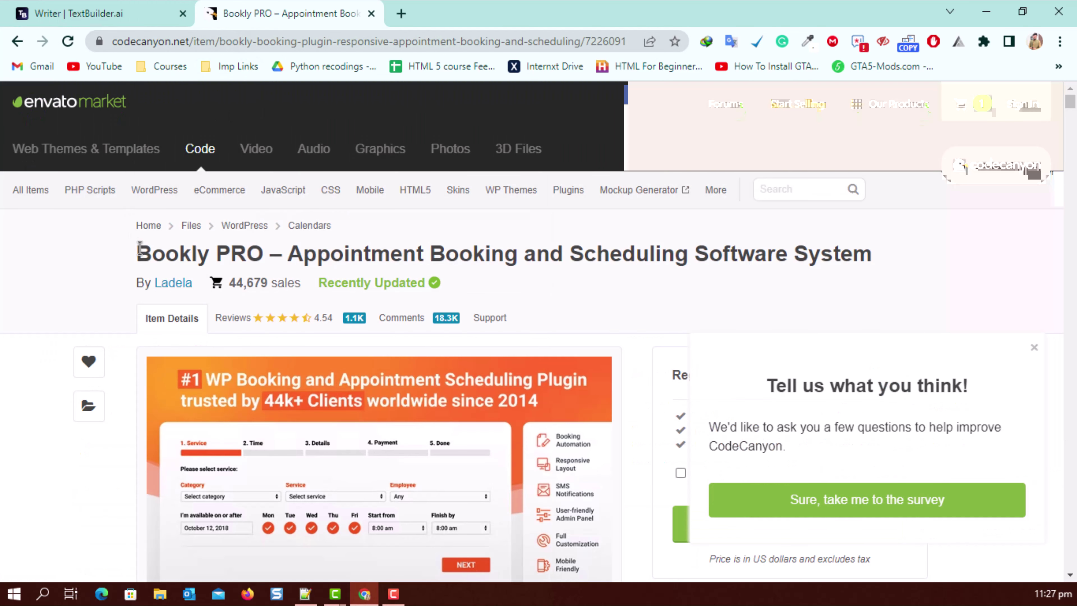
# Copy the full product name from the Bookly PRO CodeCanyon page and replace the template's product title with it.
pyautogui.moveTo(139, 251); pyautogui.dragTo(874, 276)
pyautogui.moveTo(942, 279); pyautogui.dragTo(875, 254)
pyautogui.hotkey('ctrl', 'c')
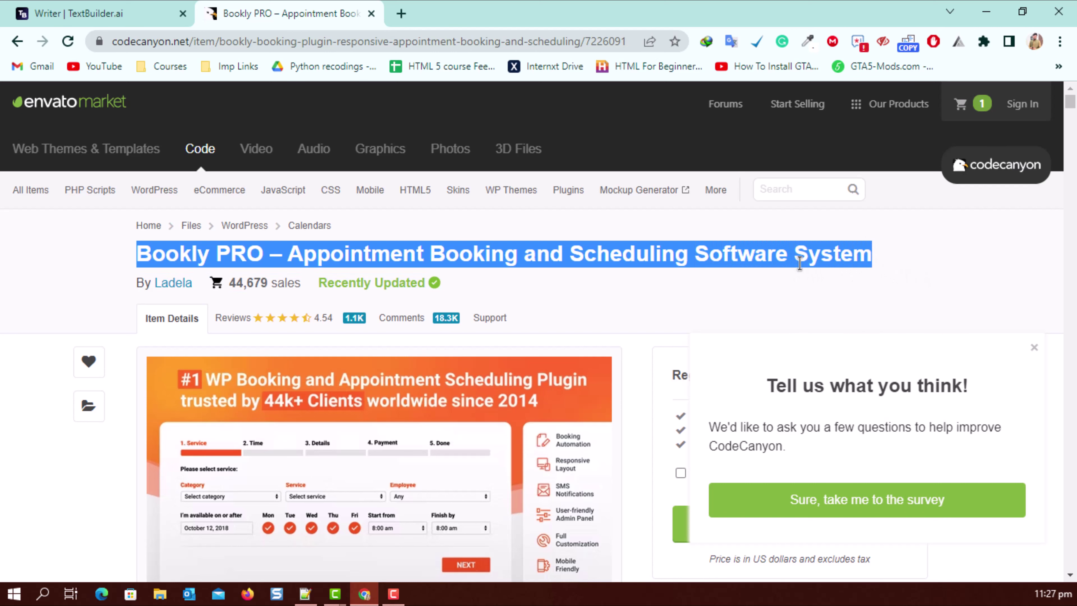
pyautogui.click(170, 11)
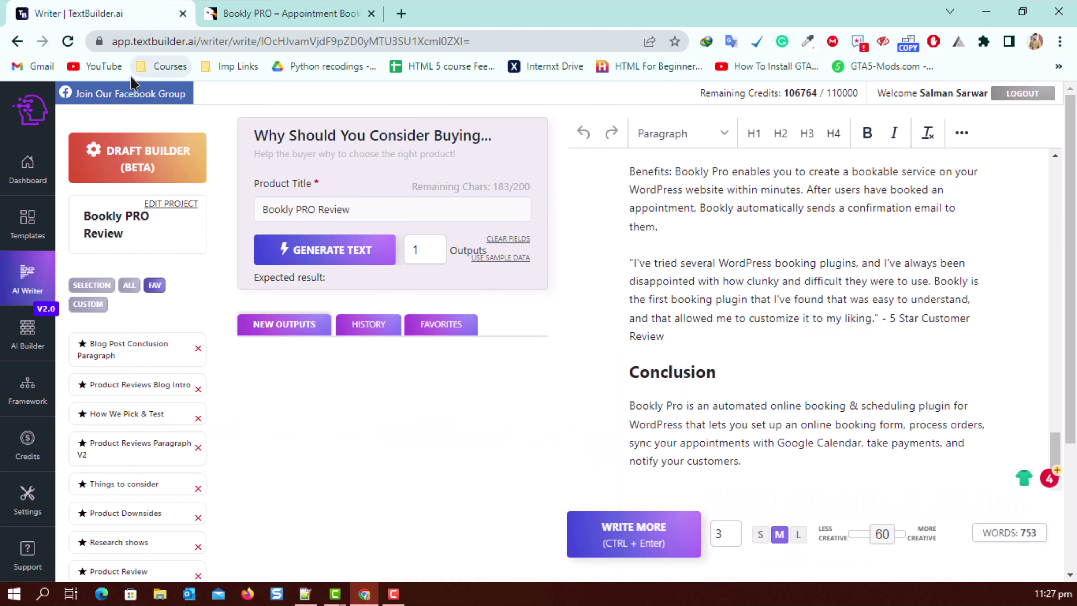
pyautogui.click(381, 211)
pyautogui.hotkey('ctrl', 'a')
pyautogui.hotkey('ctrl', 'v')
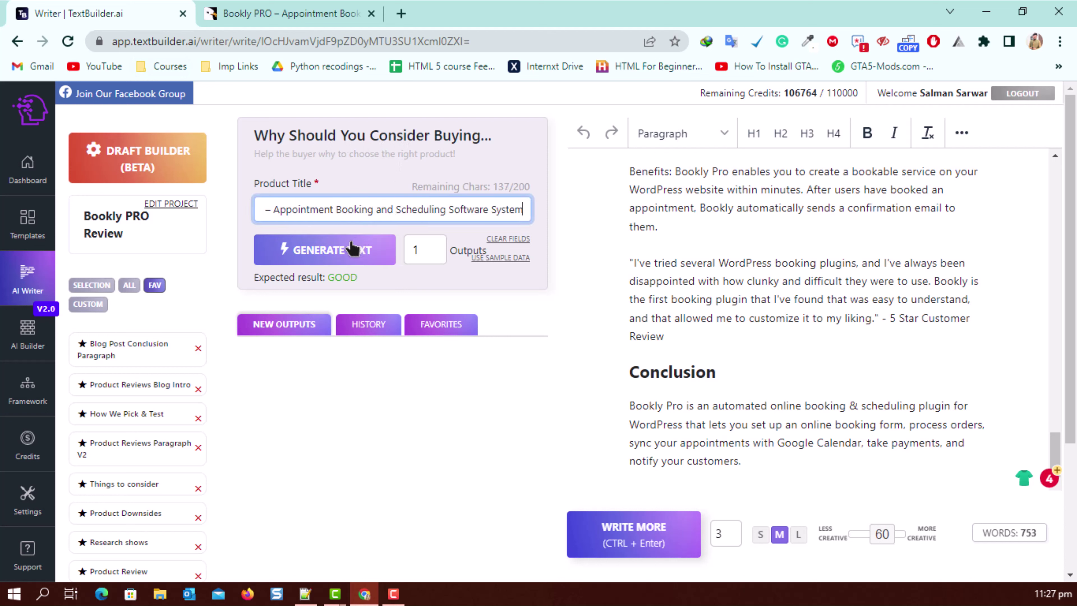
# Generate one output from the "Why Should You Consider Buying..." template and start a new line below the 5 Star Customer Review quote.
pyautogui.click(356, 249)
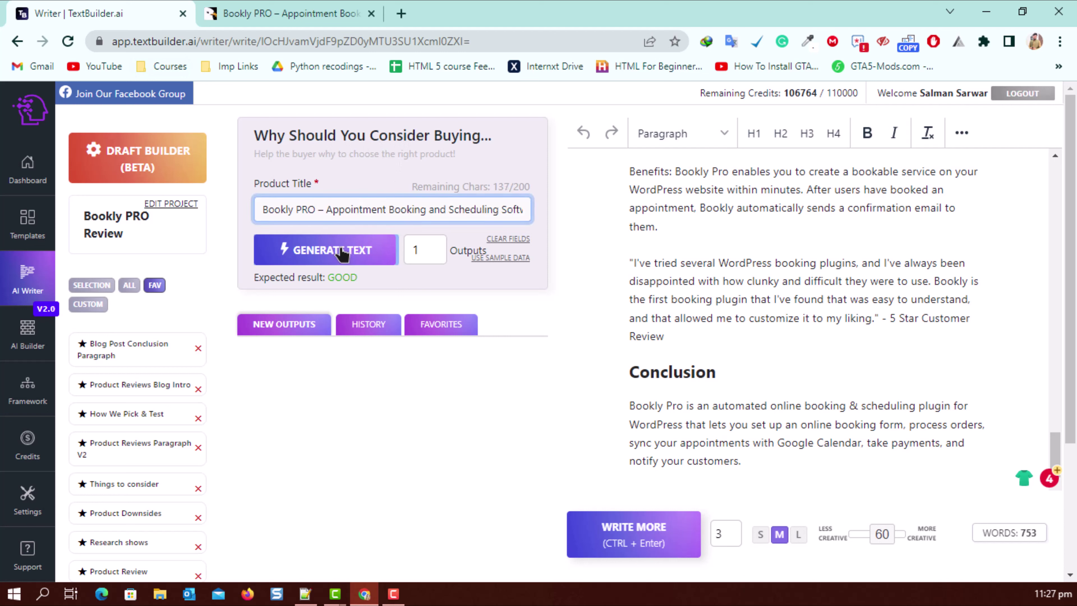
pyautogui.click(677, 335)
pyautogui.press('Return')
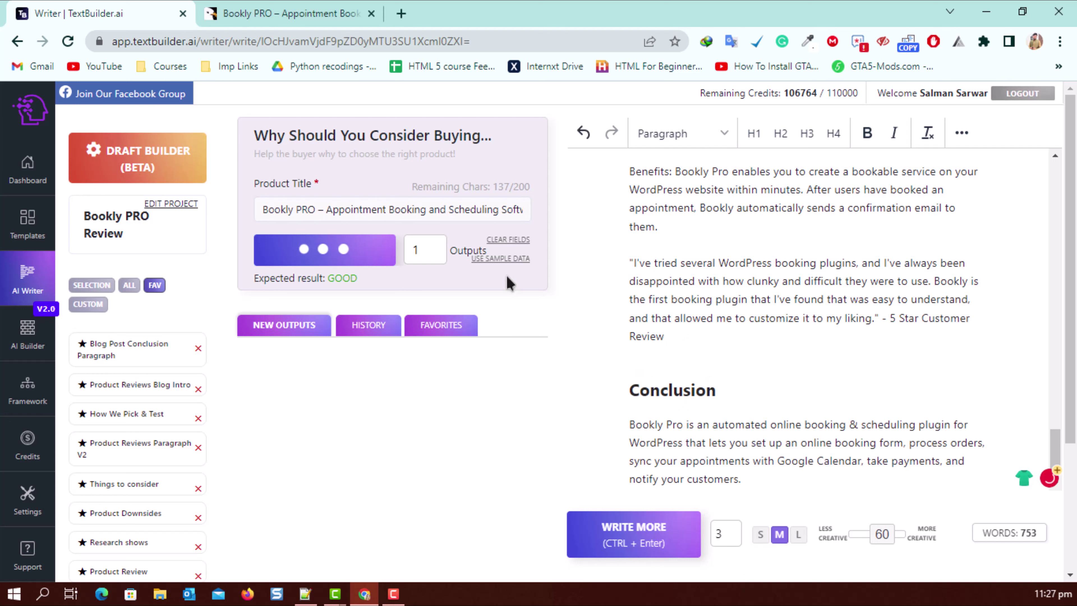
# Add the template's title above the Conclusion as a Heading 2 reading "Why Should You Consider Buying?", with a new line below it.
pyautogui.moveTo(268, 135); pyautogui.dragTo(229, 143)
pyautogui.hotkey('ctrl', 'c')
pyautogui.click(483, 137)
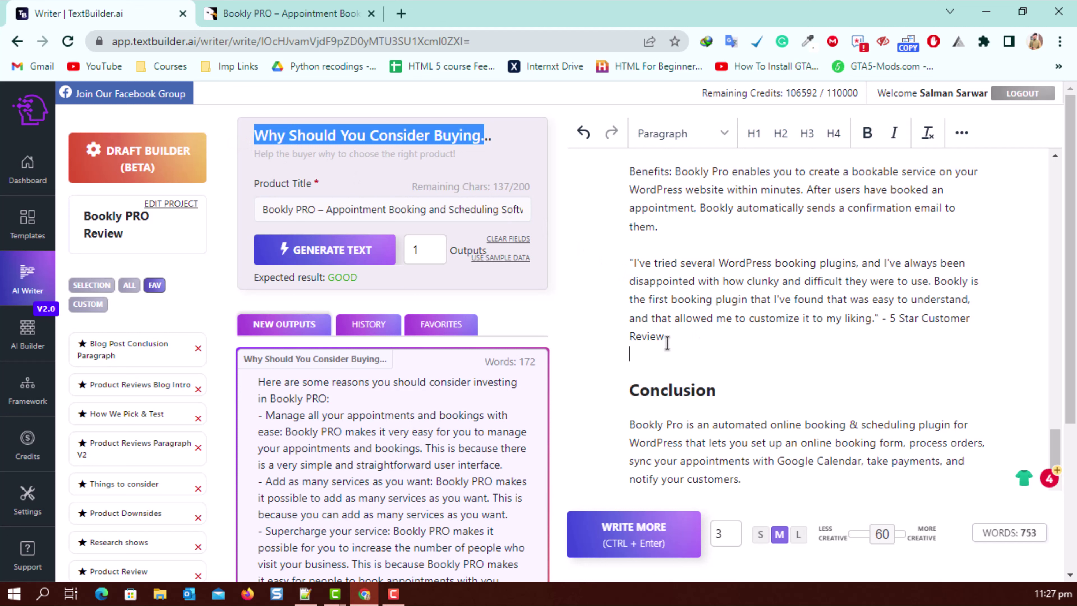
pyautogui.press('BackSpace')
pyautogui.press('Return')
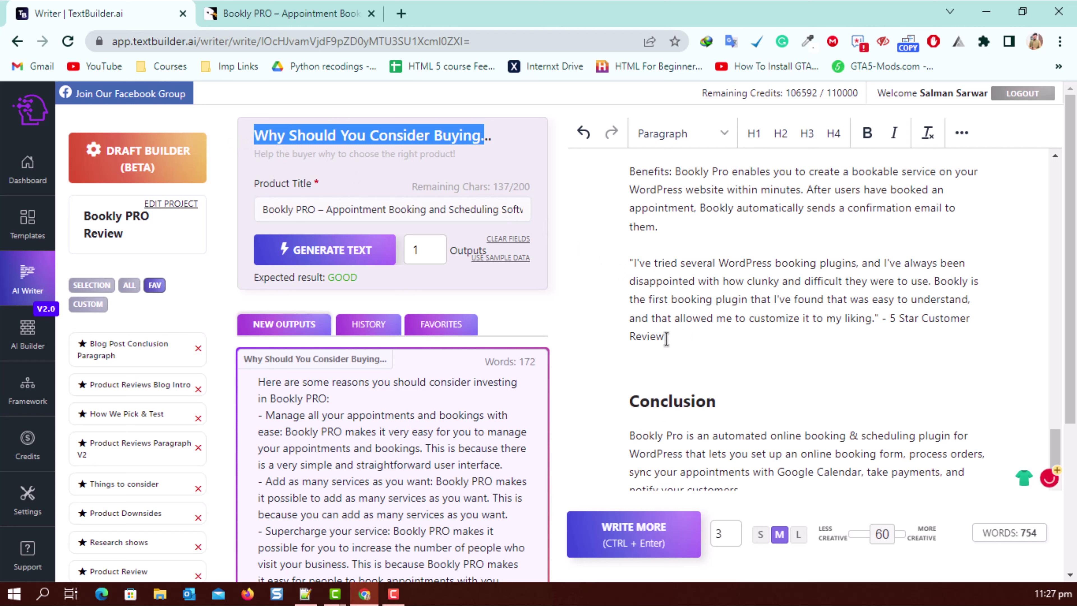
pyautogui.hotkey('ctrl', 'v')
pyautogui.click(780, 133)
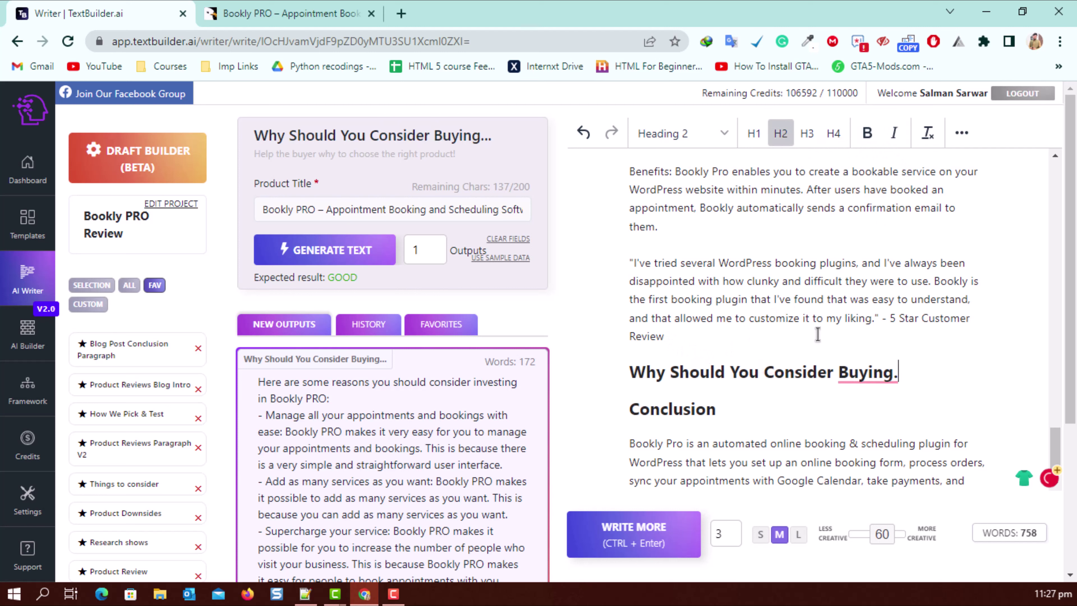
pyautogui.moveTo(869, 373)
pyautogui.click(865, 418)
pyautogui.press('Return')
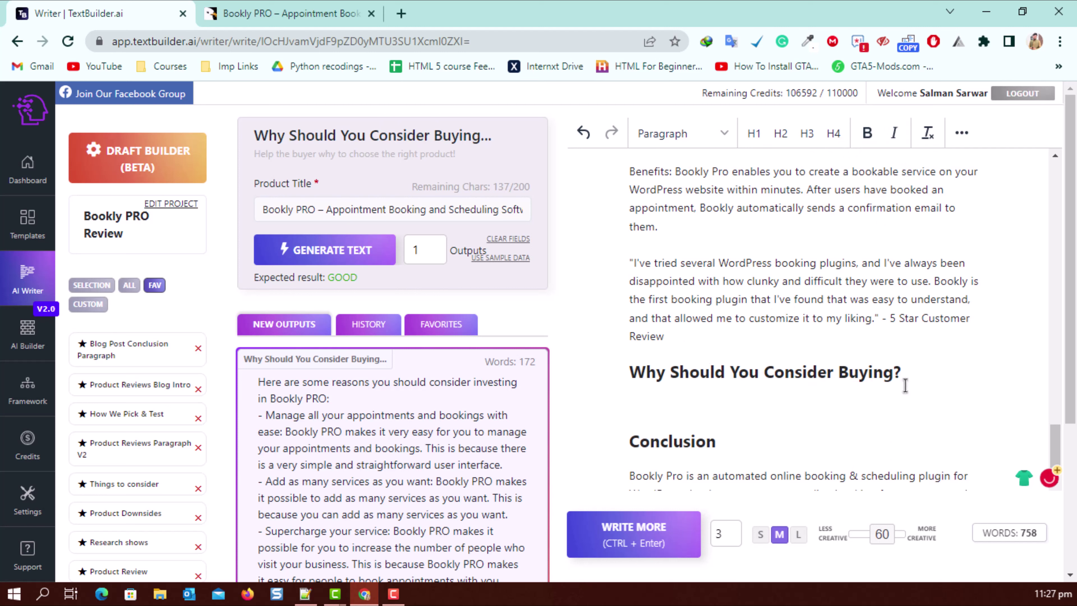
# Add the generated buying reasons to the article below the new heading and remove the leading space from their first line.
pyautogui.scroll(-5, 275, 225)
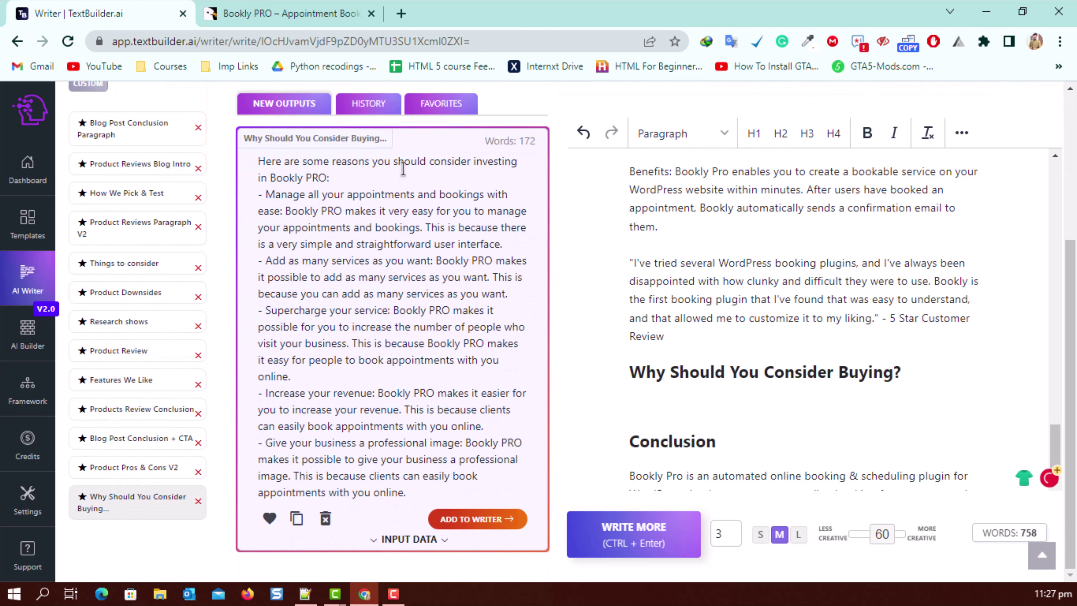
pyautogui.tripleClick(296, 176)
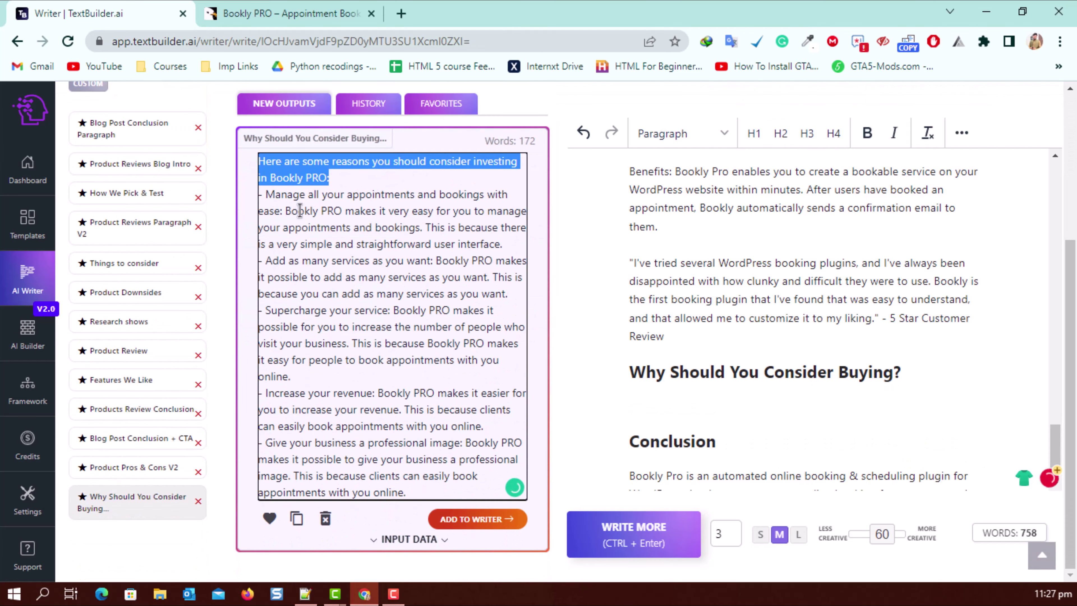
pyautogui.click(453, 521)
pyautogui.scroll(3, 649, 279)
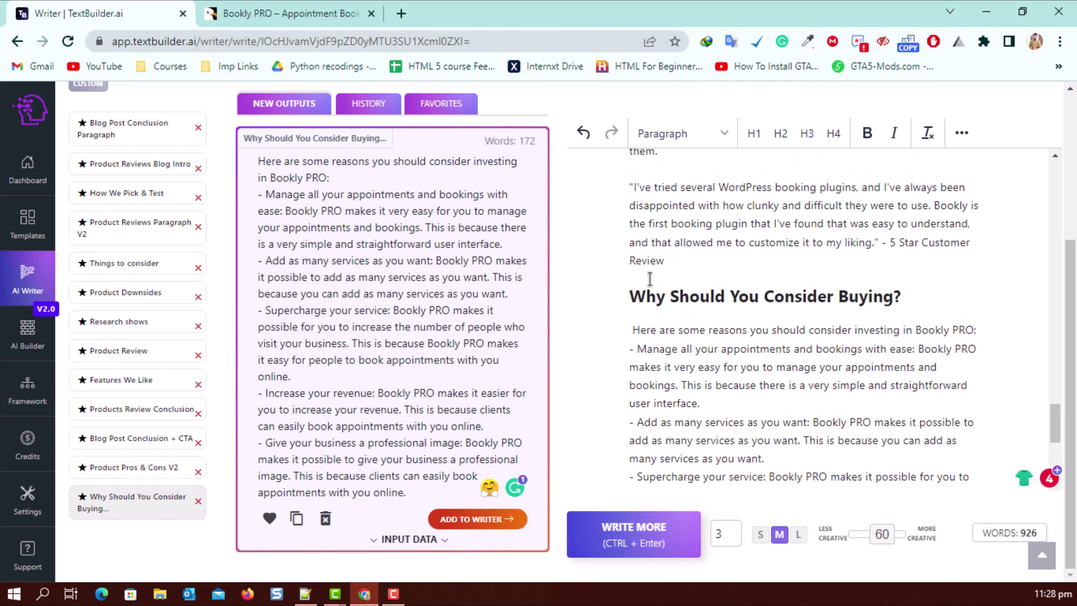
pyautogui.moveTo(633, 330); pyautogui.dragTo(974, 330)
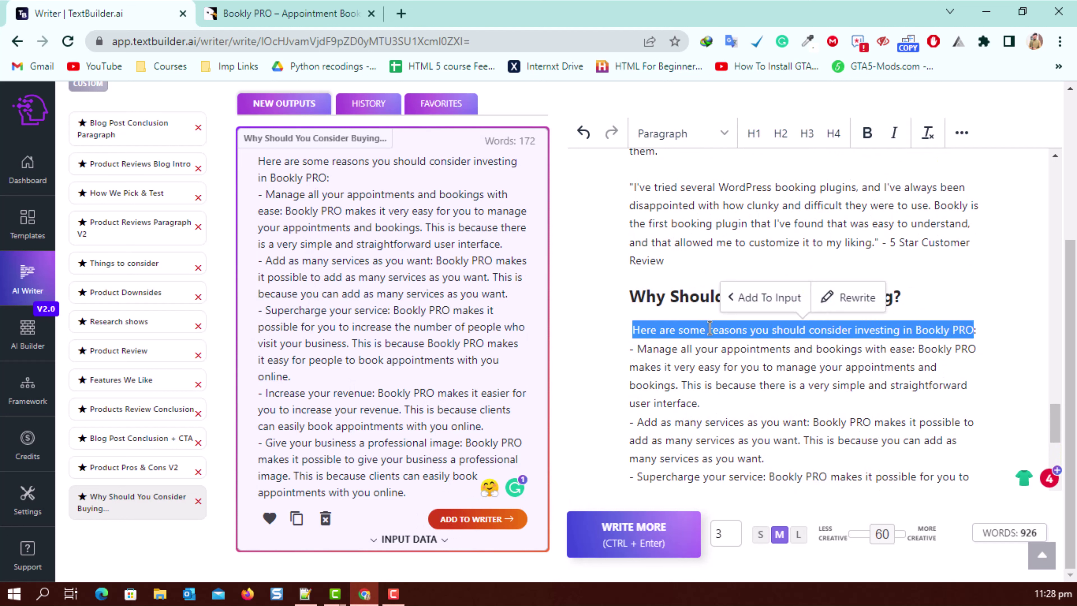
pyautogui.click(632, 343)
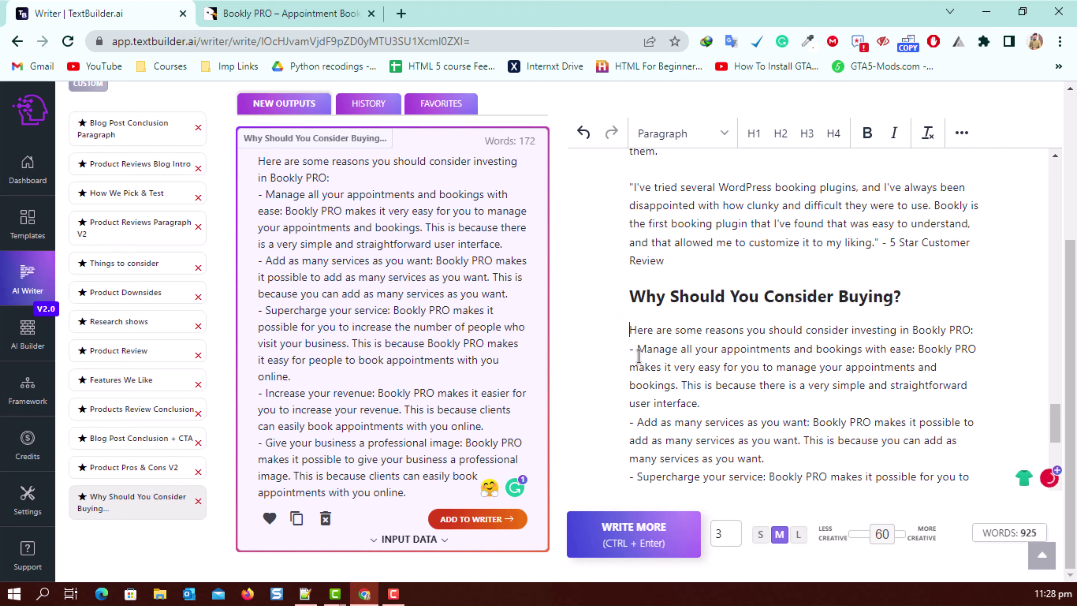
pyautogui.scroll(-6, 638, 356)
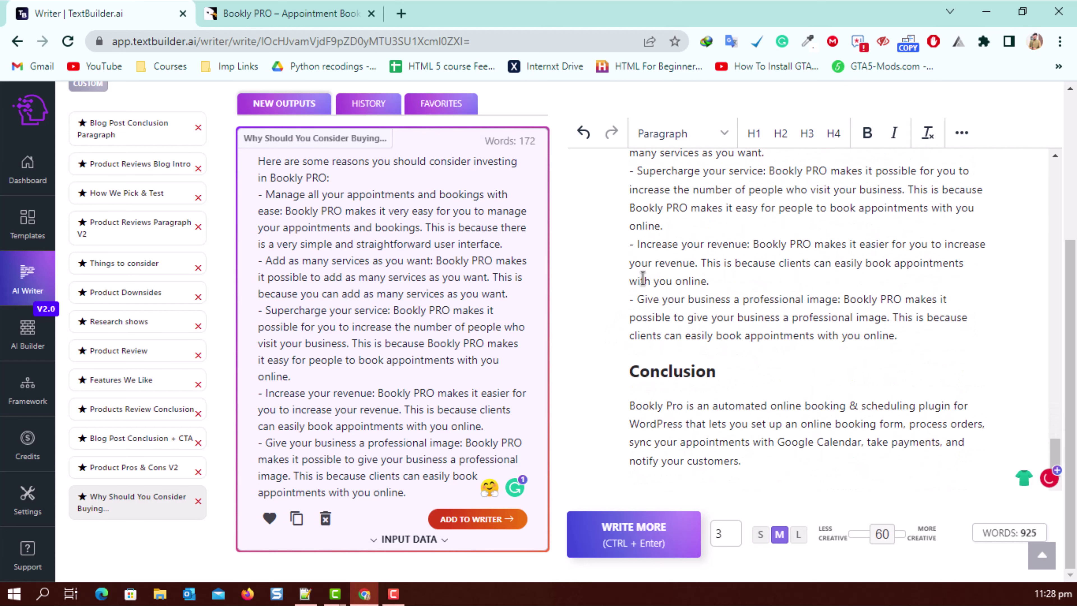
pyautogui.scroll(5, 643, 278)
pyautogui.moveTo(630, 279); pyautogui.dragTo(670, 243)
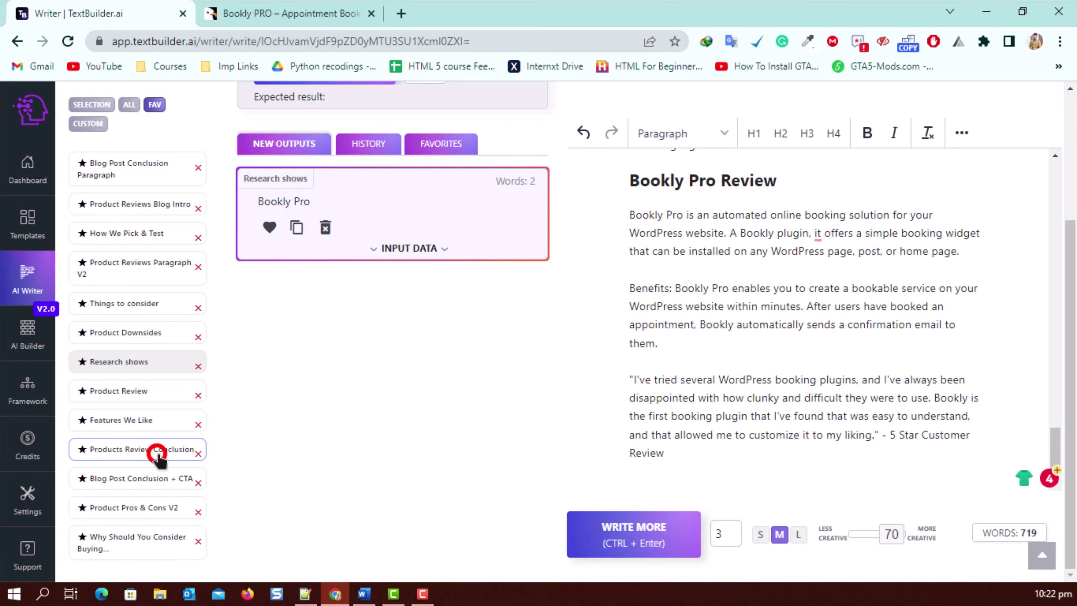
# Open the Products Review Conclusion template from the favorite templates and generate one output for Bookly Pro.
pyautogui.click(158, 453)
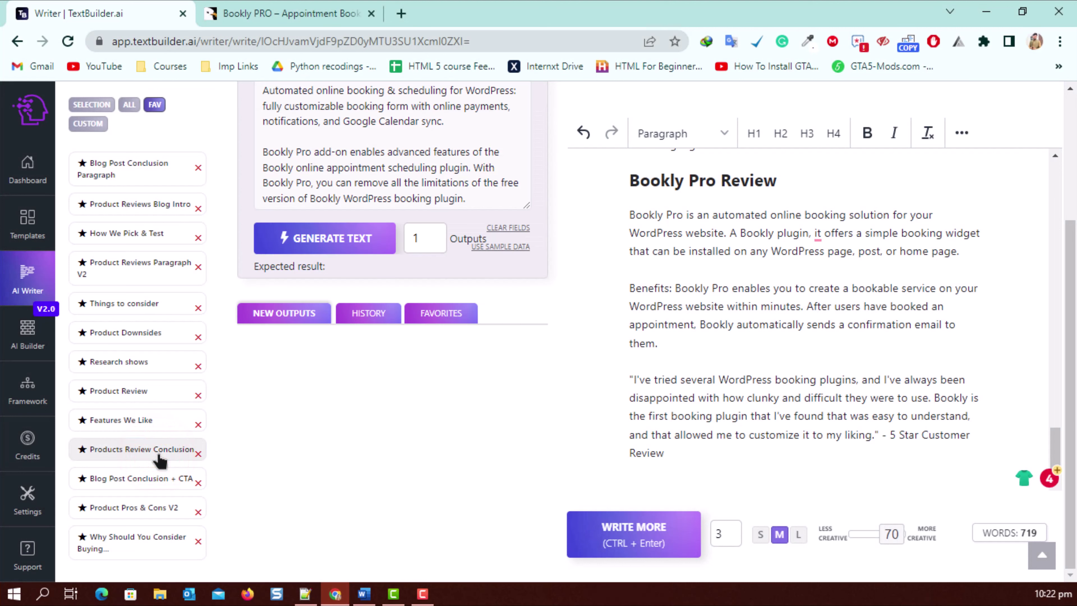
pyautogui.scroll(4, 384, 298)
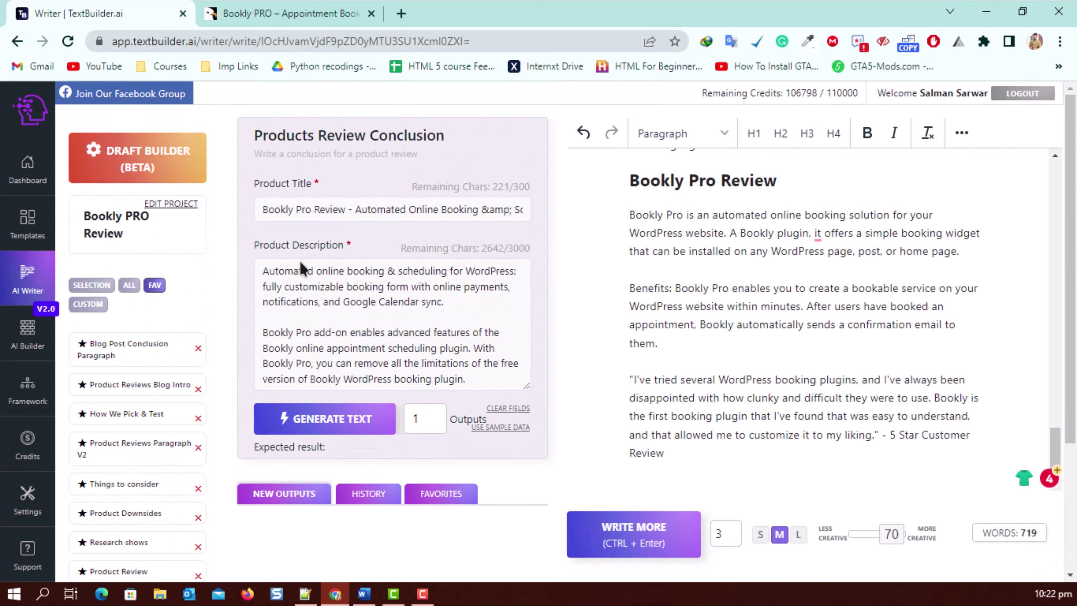
pyautogui.click(360, 420)
pyautogui.scroll(-4, 420, 420)
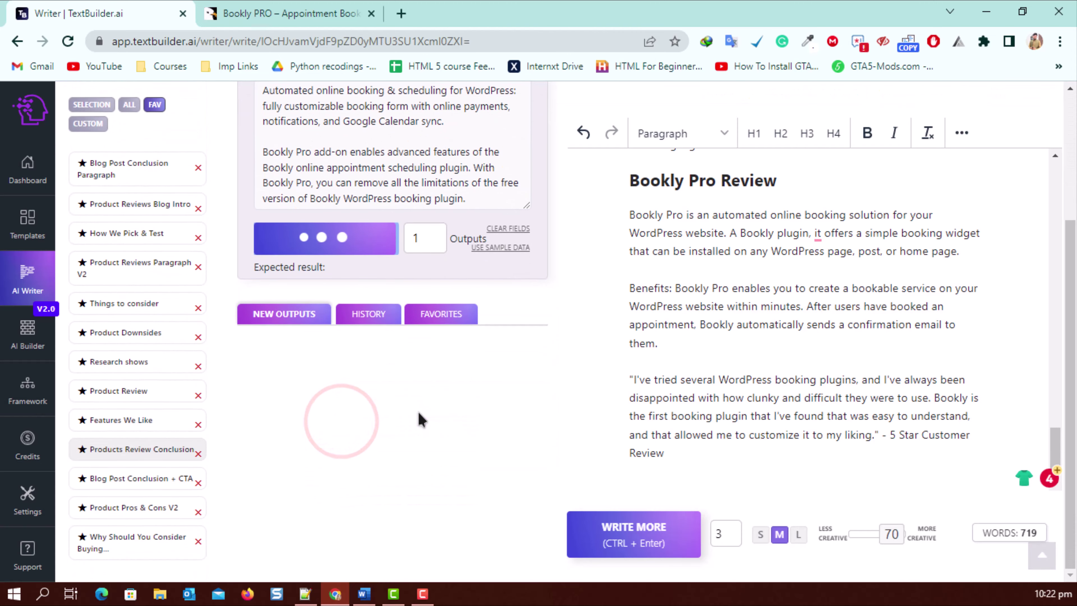
# Add a Heading 2 "Conclusion" on a new line below the 5 Star Customer Review quote, copying the word from the template's title.
pyautogui.scroll(4, 420, 420)
pyautogui.moveTo(447, 135); pyautogui.dragTo(372, 136)
pyautogui.hotkey('ctrl', 'c')
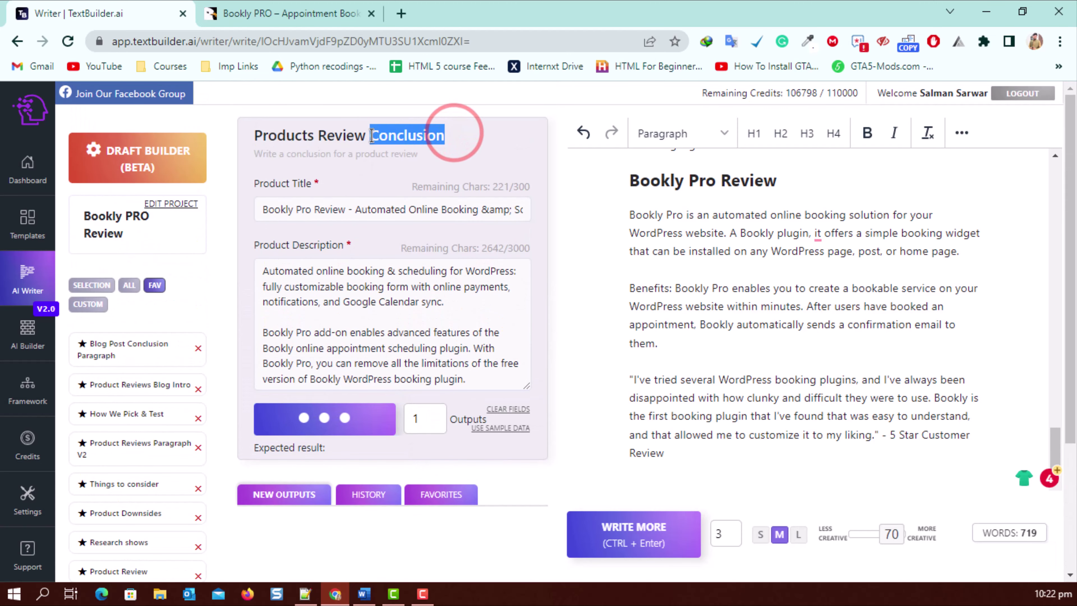
pyautogui.click(742, 458)
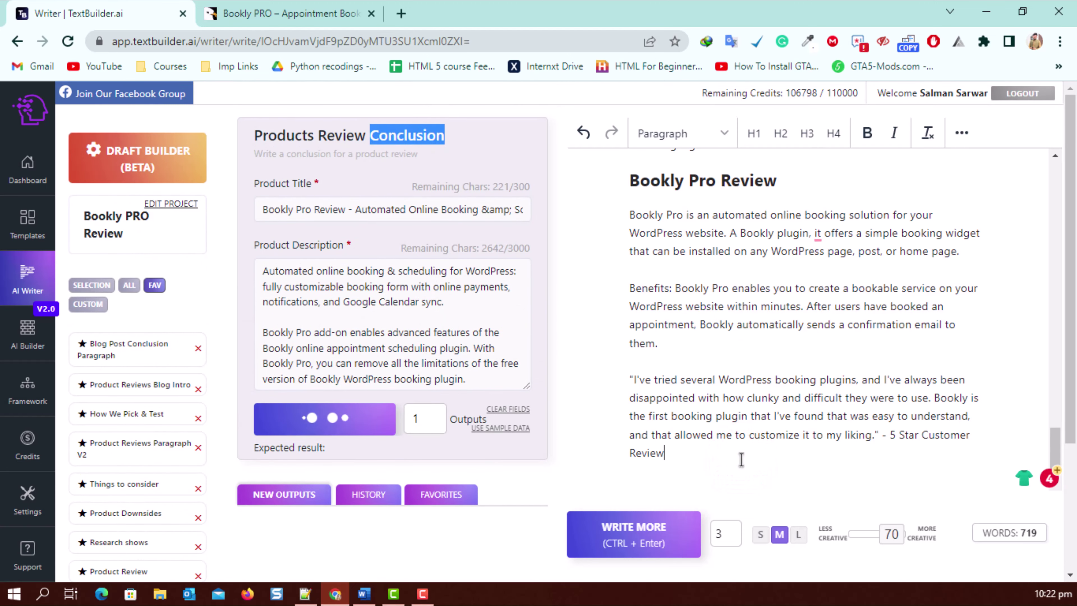
pyautogui.click(668, 487)
pyautogui.press('Return')
pyautogui.hotkey('ctrl', 'v')
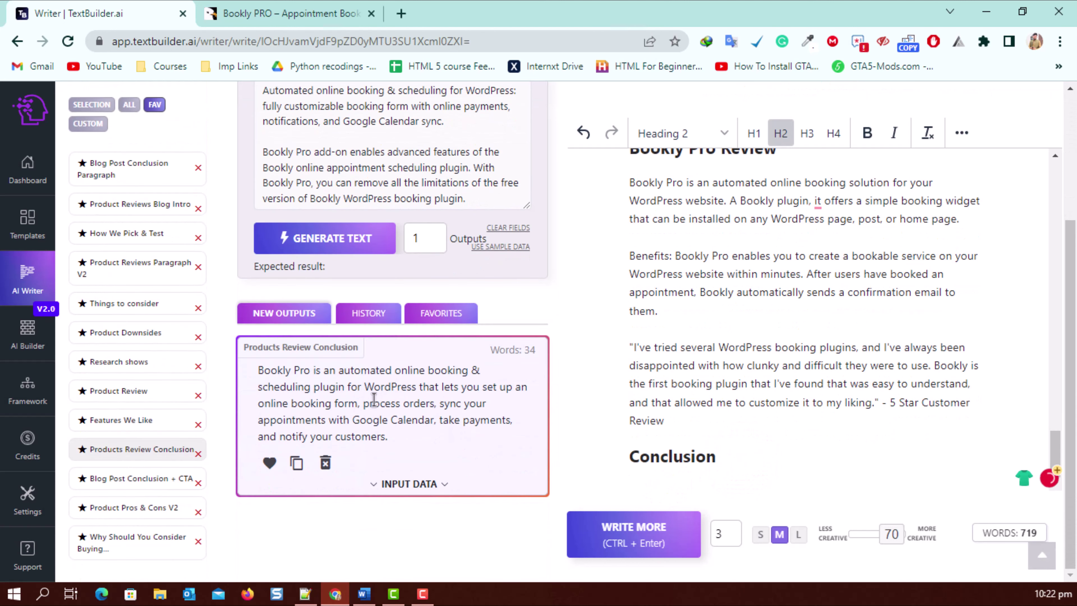
# Copy the generated conclusion paragraph and paste it on a new line below the Conclusion heading.
pyautogui.click(296, 463)
pyautogui.click(738, 454)
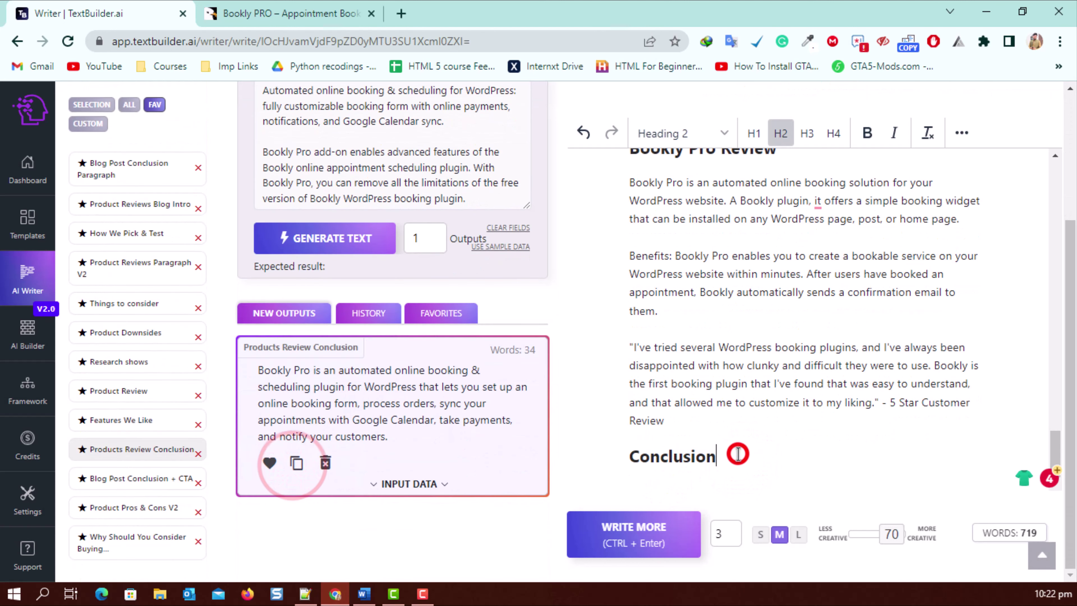
pyautogui.press('Return')
pyautogui.hotkey('ctrl', 'v')
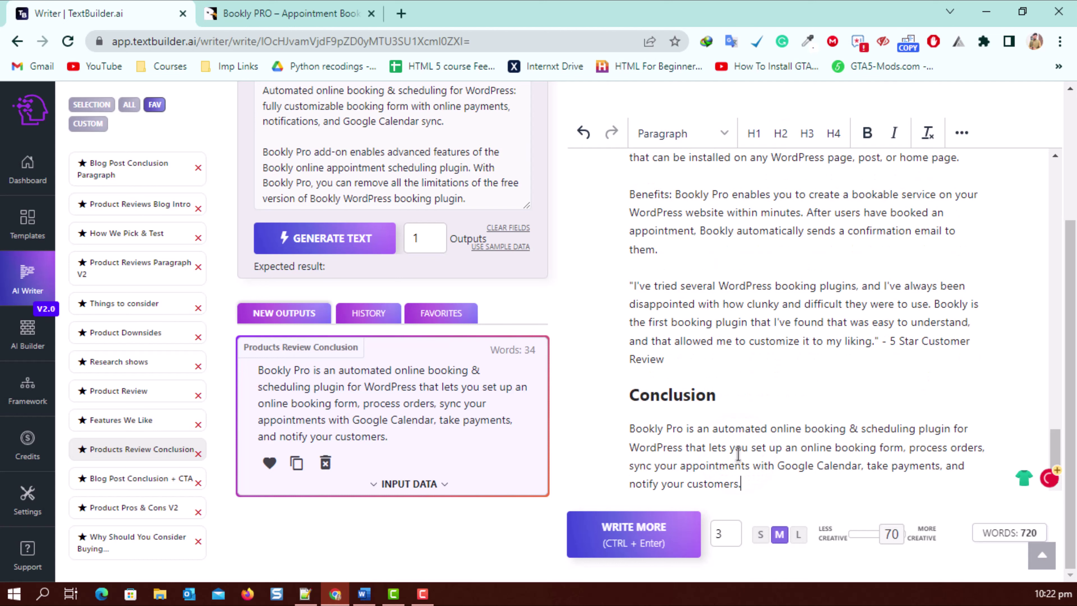
# Check the article's word count, review the text from the conclusion up to the title, and show the editor's additional formatting options.
pyautogui.doubleClick(1024, 533)
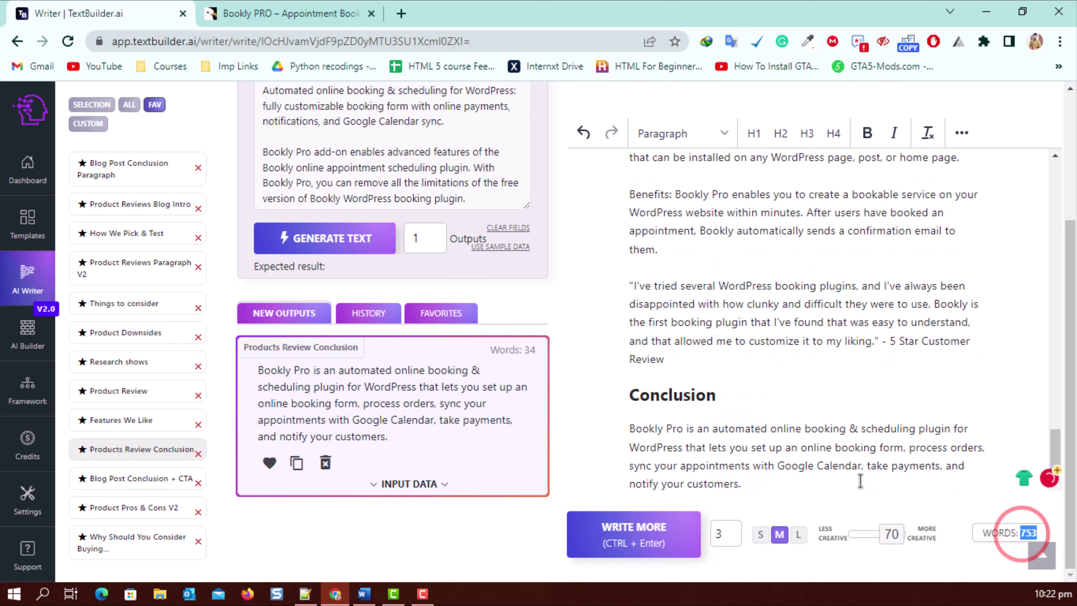
pyautogui.moveTo(772, 487); pyautogui.dragTo(606, 414)
pyautogui.click(729, 448)
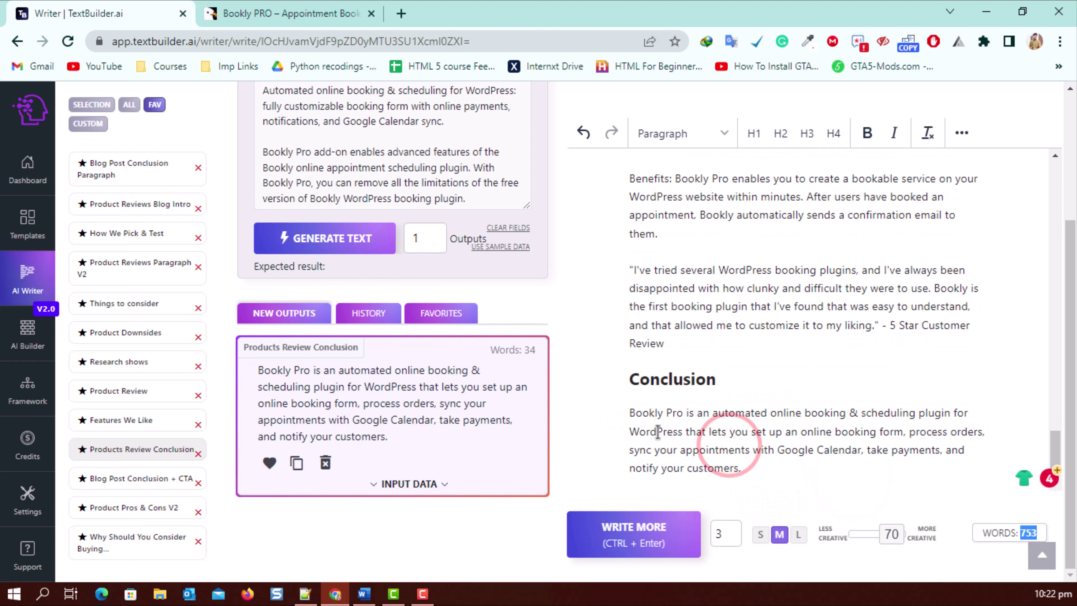
pyautogui.scroll(2, 624, 410)
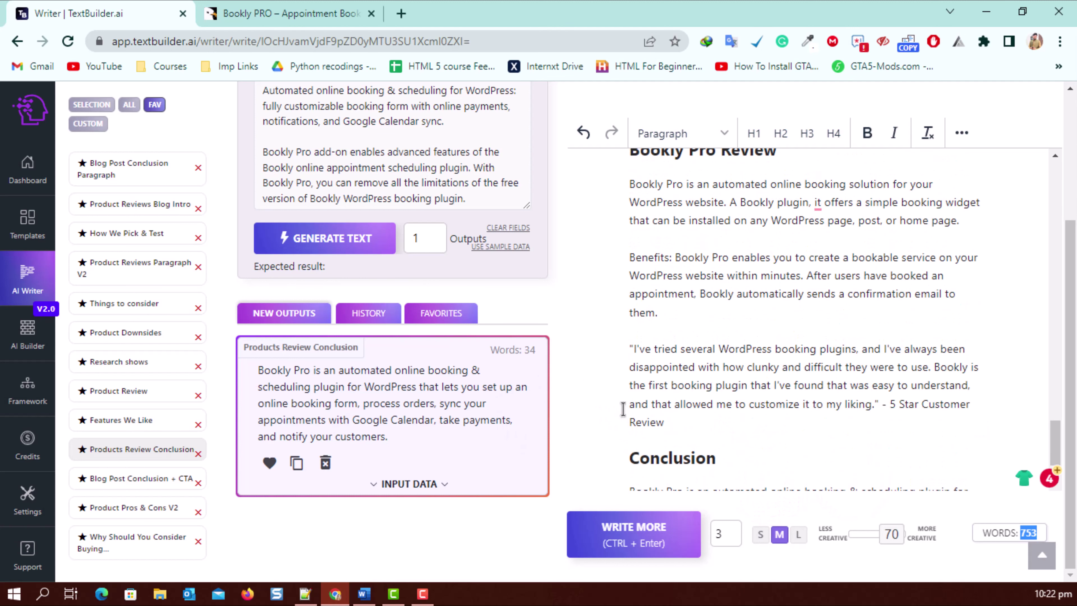
pyautogui.scroll(15, 705, 204)
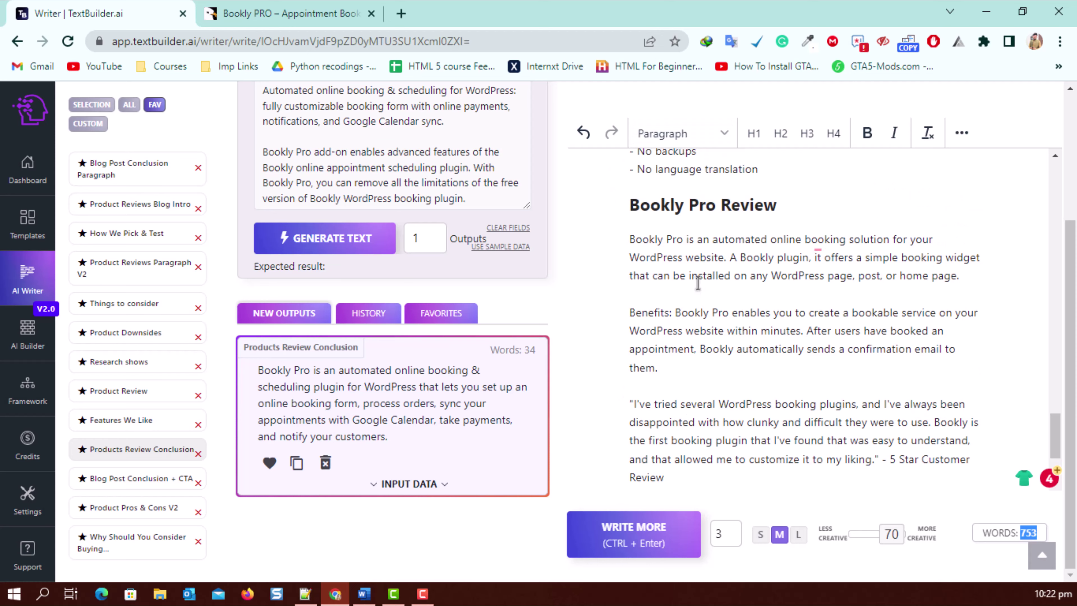
pyautogui.scroll(10, 756, 260)
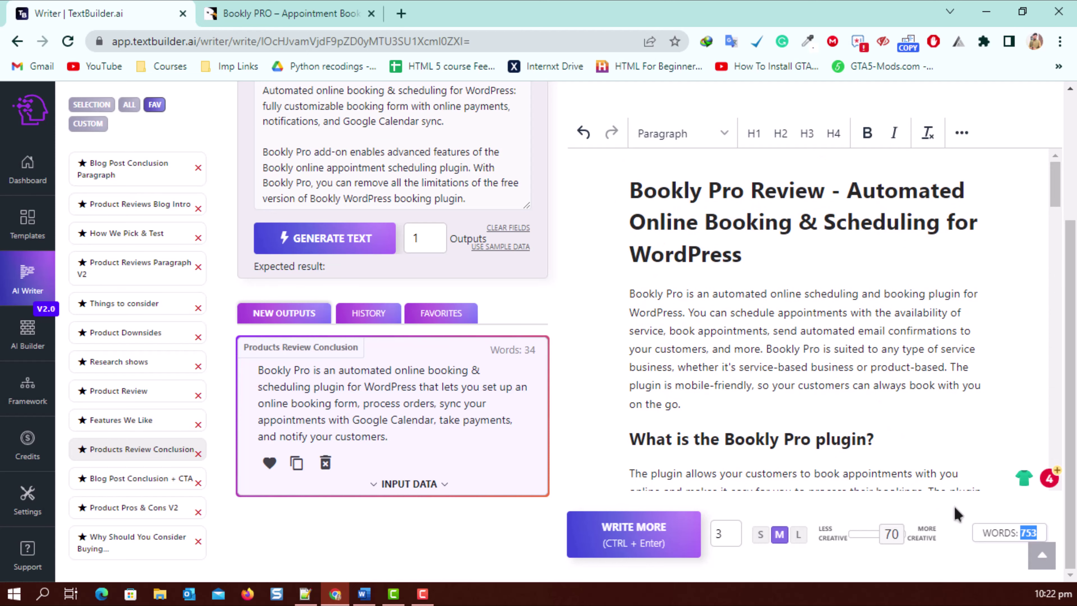
pyautogui.click(971, 133)
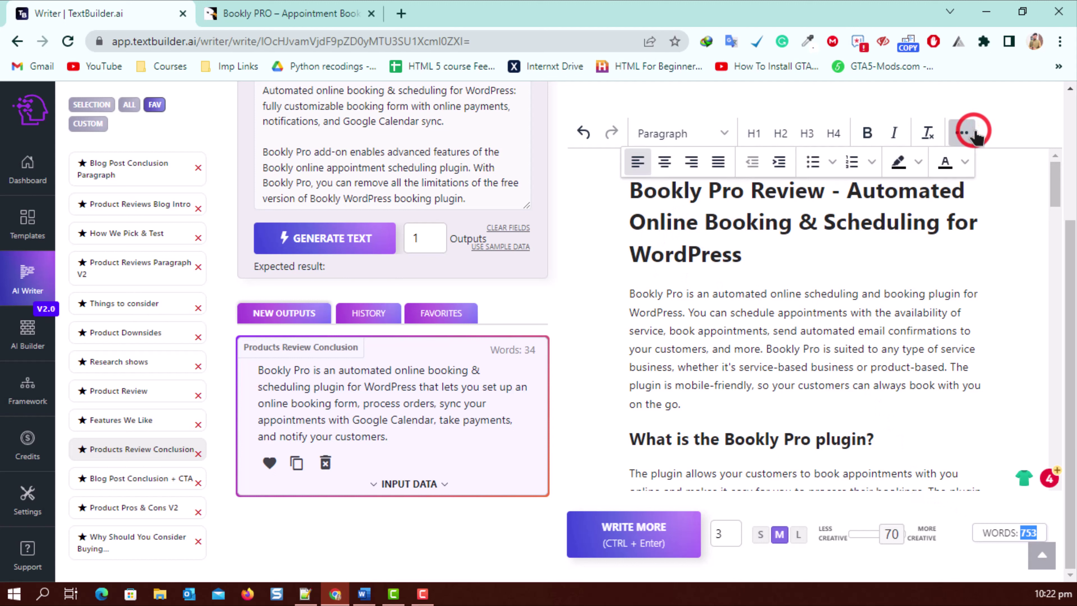
pyautogui.click(995, 212)
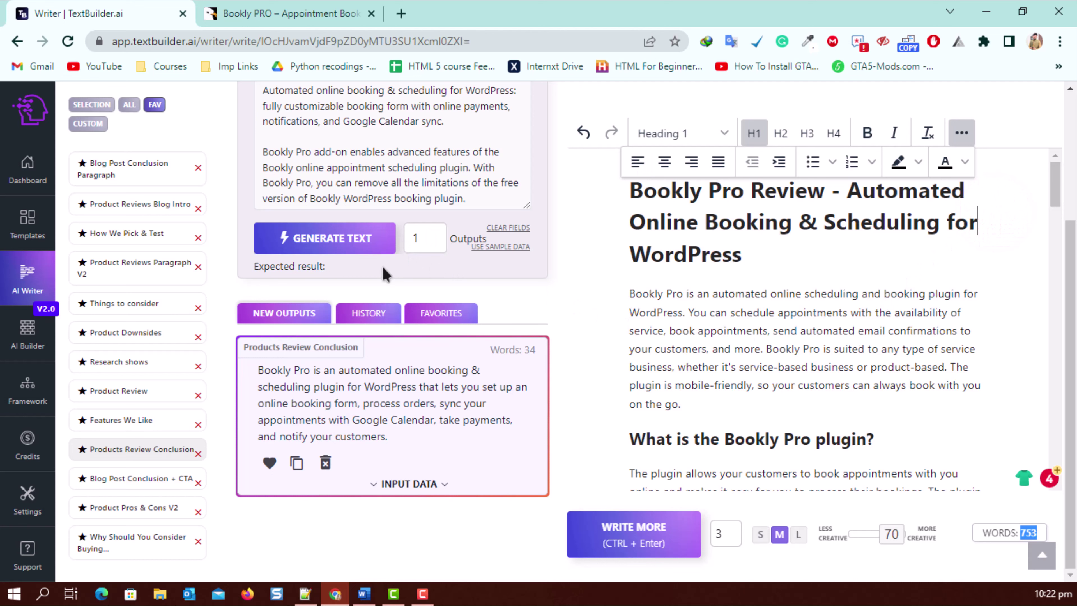
# Leave the article and open the AI Writer's project overview.
pyautogui.click(35, 289)
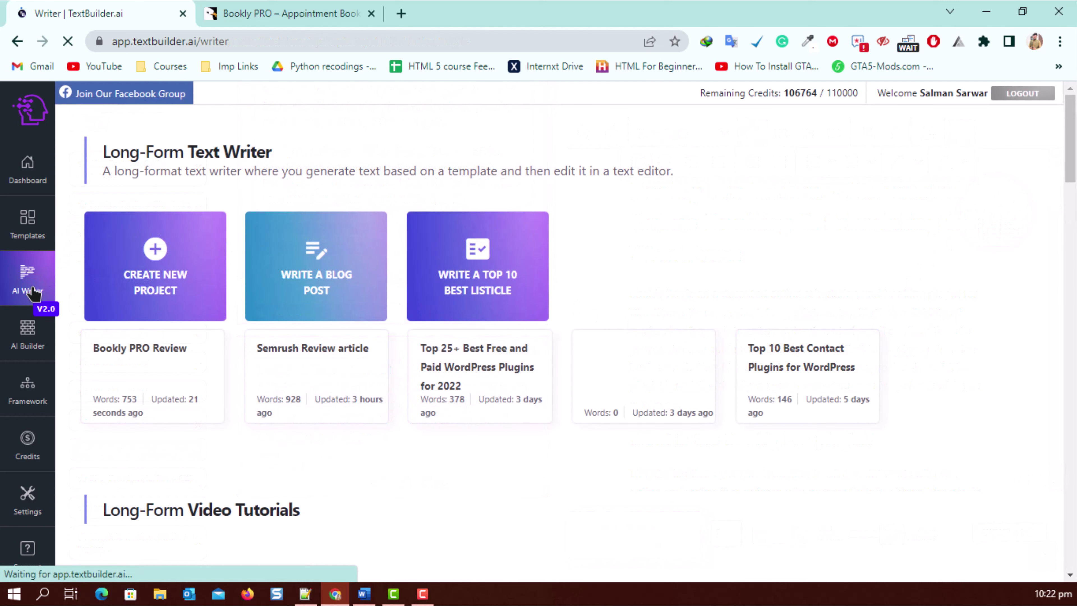